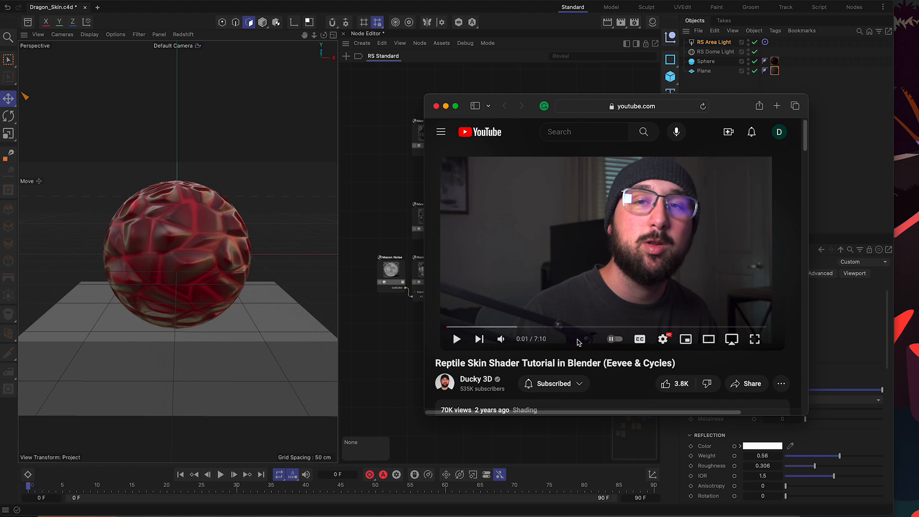
Skim the reference Reptile Skin Shader tutorial page and move the browser window clear of the Node Editor.
{"action": "scroll", "coordinate": [579, 343], "scroll_direction": "down", "scroll_amount": 1}
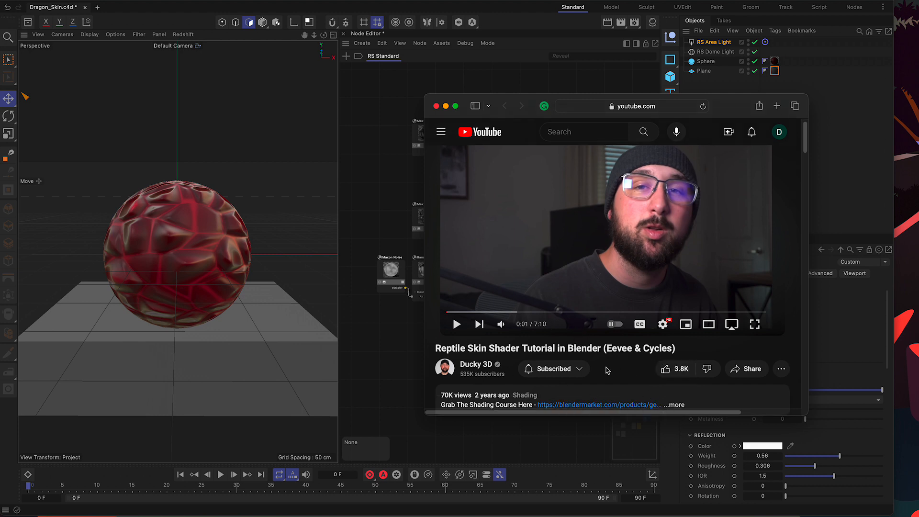
{"action": "scroll", "coordinate": [662, 364], "scroll_direction": "down", "scroll_amount": 4}
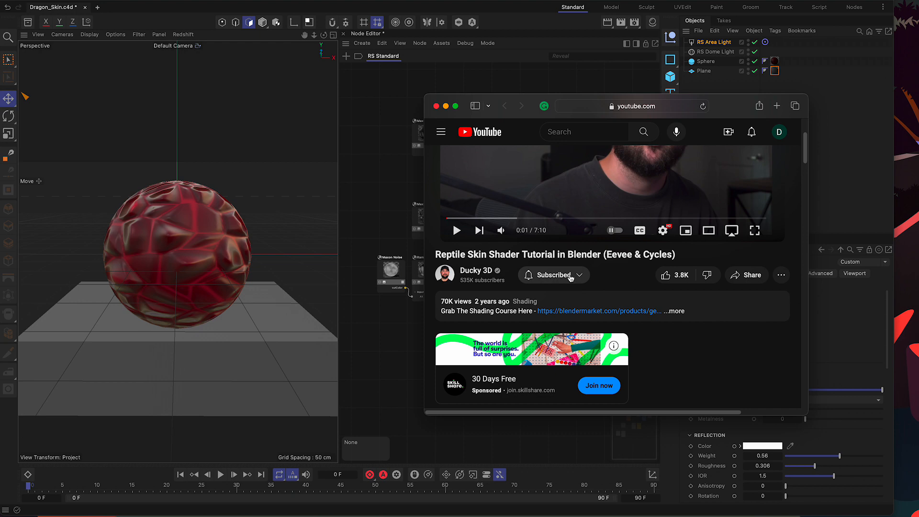
{"action": "scroll", "coordinate": [604, 286], "scroll_direction": "up", "scroll_amount": 5}
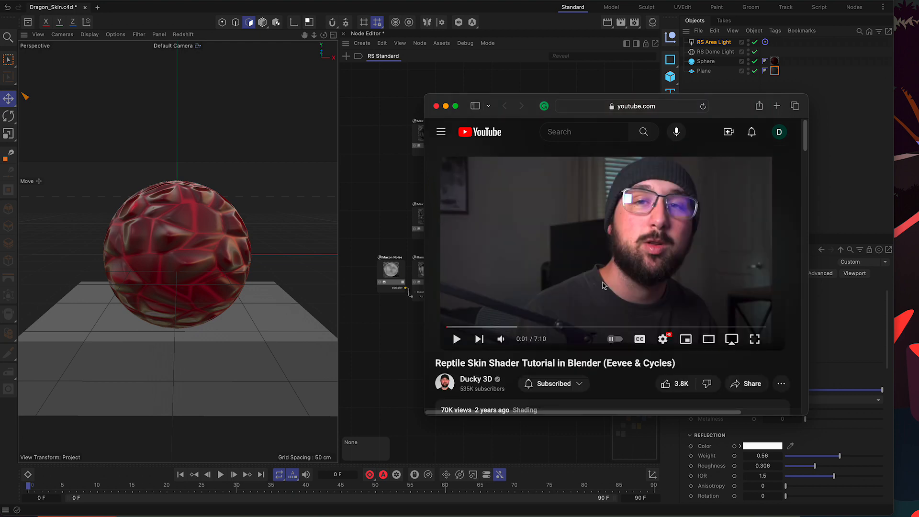
{"action": "left_click_drag", "start_coordinate": [720, 105], "coordinate": [873, 0]}
{"action": "left_click_drag", "start_coordinate": [605, 191], "coordinate": [823, 102]}
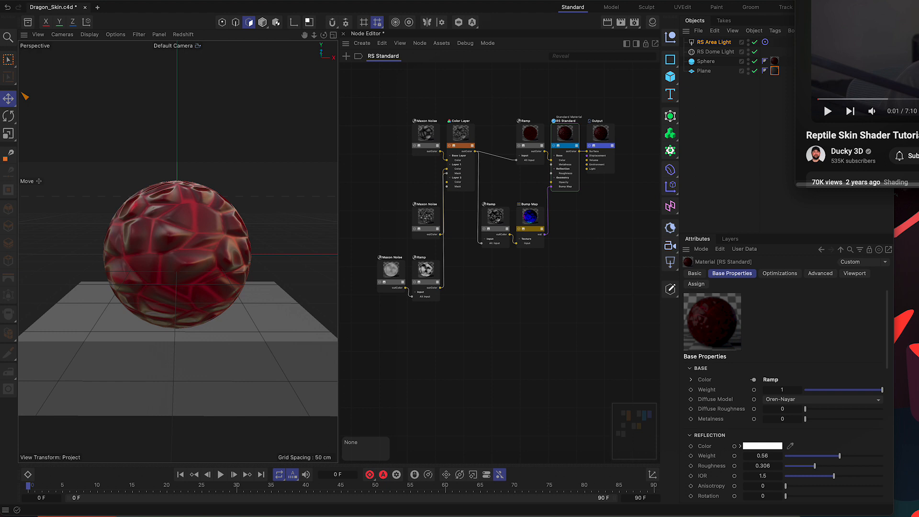
Start the live Redshift render in the perspective viewport.
{"action": "left_click", "coordinate": [183, 34]}
{"action": "left_click", "coordinate": [191, 48]}
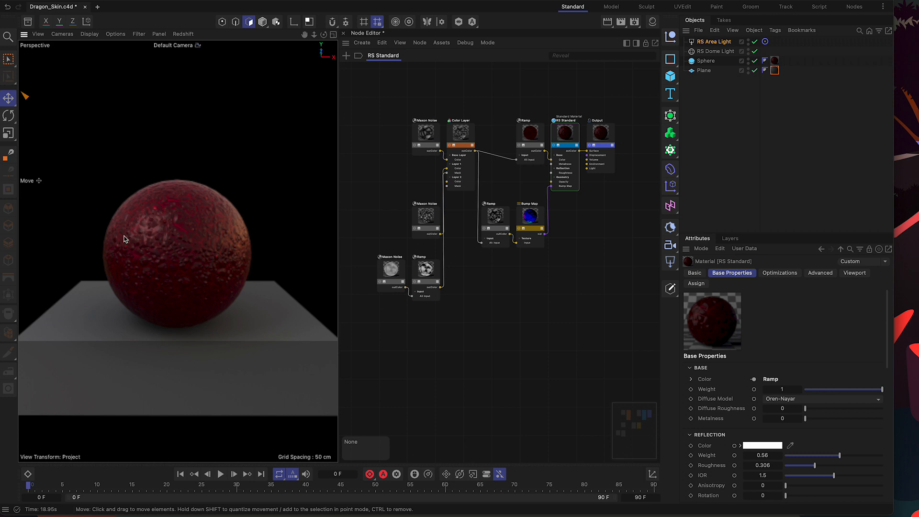
Switch the RS Area Light and RS Dome Light off and back on to compare their effect on the sphere.
{"action": "left_click", "coordinate": [754, 43]}
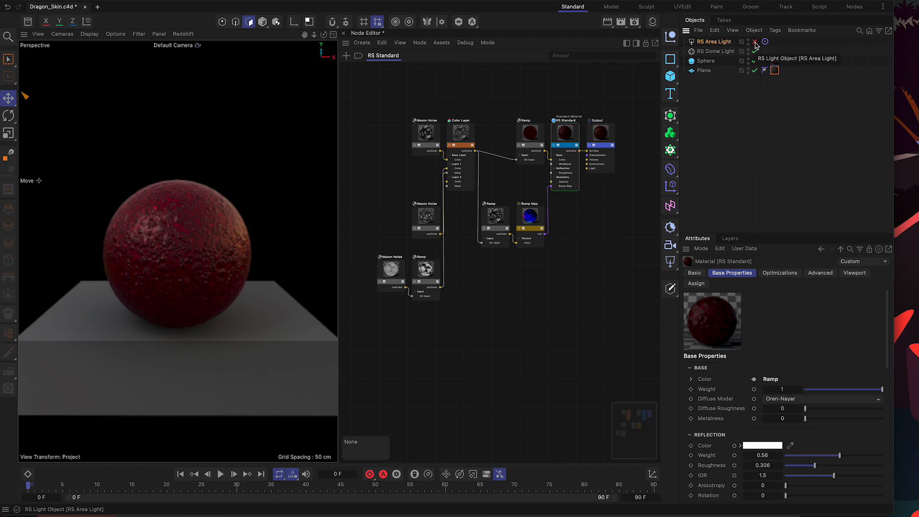
{"action": "left_click", "coordinate": [755, 42]}
{"action": "left_click", "coordinate": [754, 51]}
{"action": "left_click", "coordinate": [754, 52]}
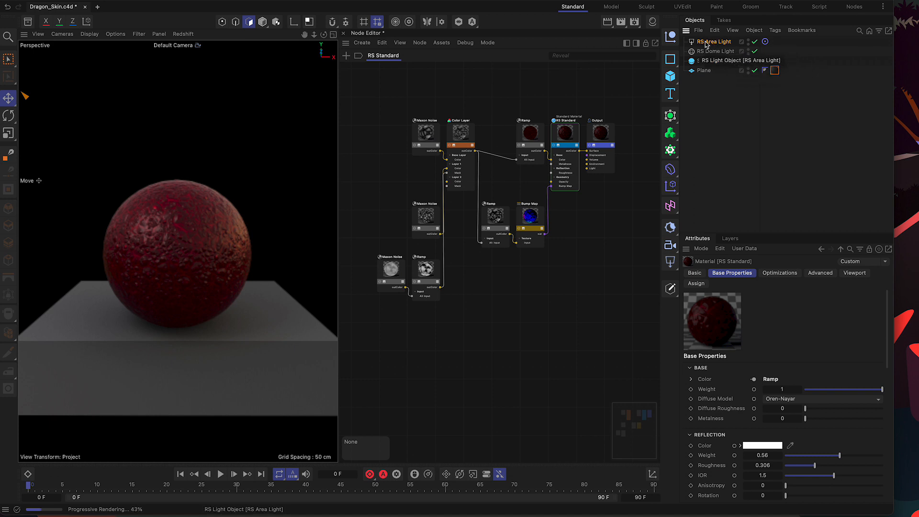
{"action": "left_click", "coordinate": [726, 53]}
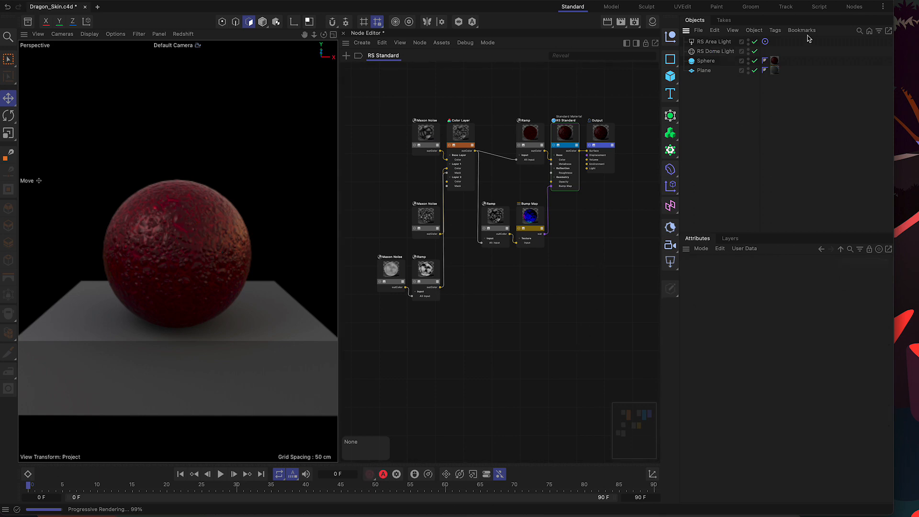
Remove the sphere's existing material and assign a newly created Redshift Standard material to it.
{"action": "left_click", "coordinate": [774, 61]}
{"action": "key", "text": "Delete"}
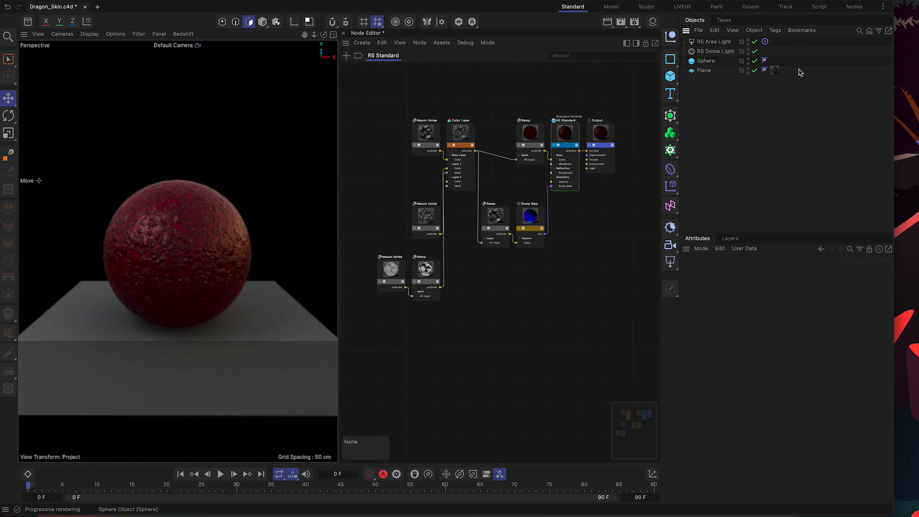
{"action": "left_click", "coordinate": [652, 22]}
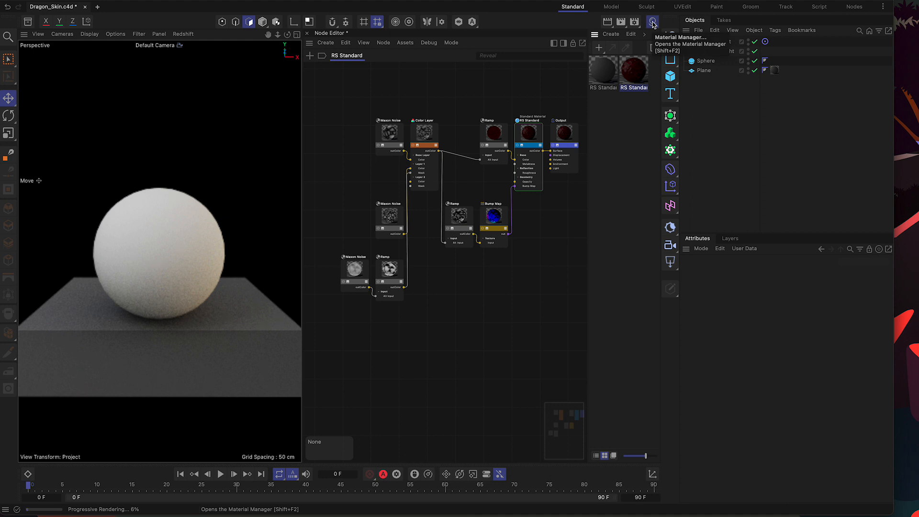
{"action": "left_click", "coordinate": [599, 47]}
{"action": "mouse_move", "coordinate": [670, 84]}
{"action": "left_click", "coordinate": [739, 87]}
{"action": "left_click_drag", "start_coordinate": [612, 78], "coordinate": [152, 280]}
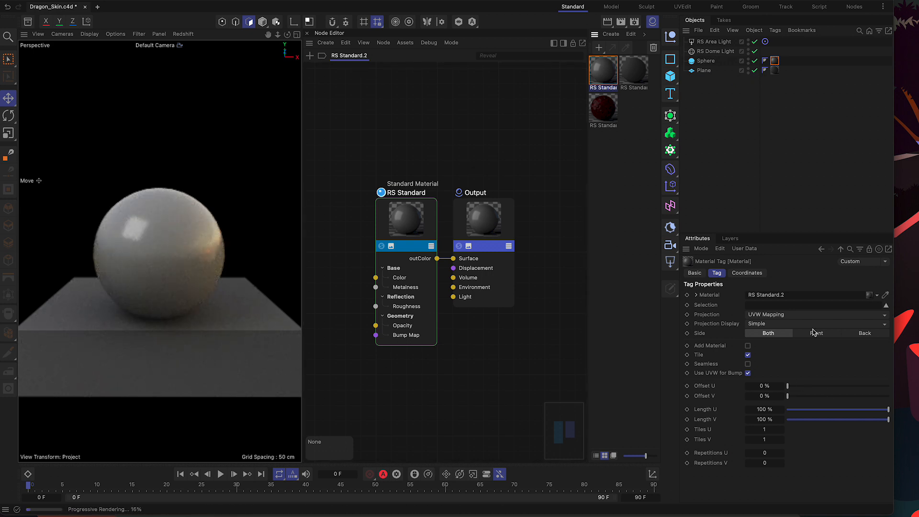
{"action": "left_click", "coordinate": [607, 70]}
{"action": "left_click", "coordinate": [652, 22]}
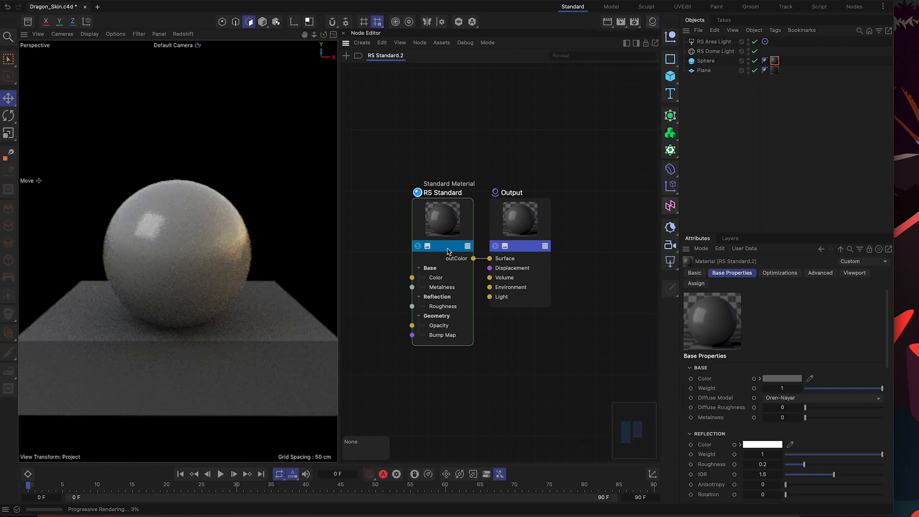
Enlarge the material attributes area and set the new material's reflection weight to 0.637 and roughness to 0.393.
{"action": "left_click_drag", "start_coordinate": [772, 232], "coordinate": [789, 84]}
{"action": "mouse_move", "coordinate": [837, 310]}
{"action": "left_mouse_down"}
{"action": "mouse_move", "coordinate": [790, 310]}
{"action": "mouse_move", "coordinate": [851, 309]}
{"action": "mouse_move", "coordinate": [823, 316]}
{"action": "left_mouse_up"}
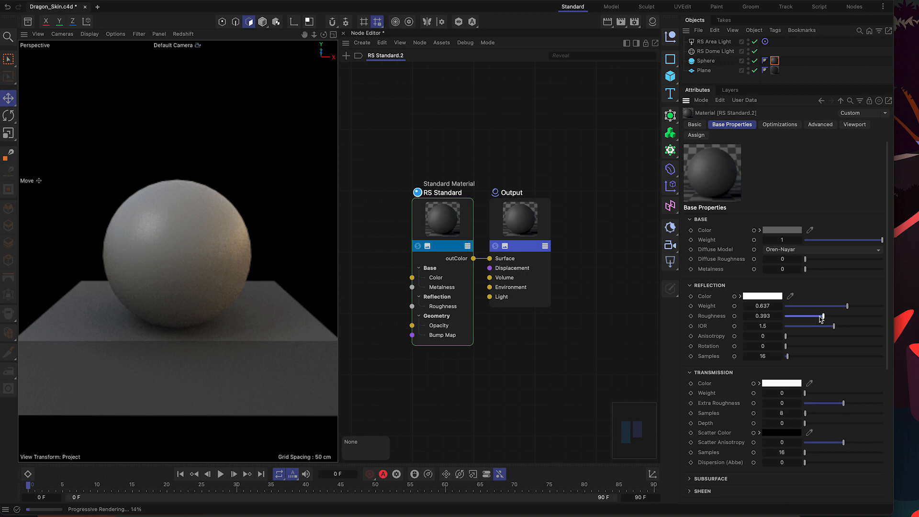
Shift the RS Standard and Output nodes together to the right to free graph space for incoming nodes.
{"action": "left_click_drag", "start_coordinate": [420, 138], "coordinate": [594, 294]}
{"action": "left_click_drag", "start_coordinate": [516, 249], "coordinate": [610, 241]}
{"action": "scroll", "coordinate": [593, 288], "scroll_direction": "down", "scroll_amount": 4}
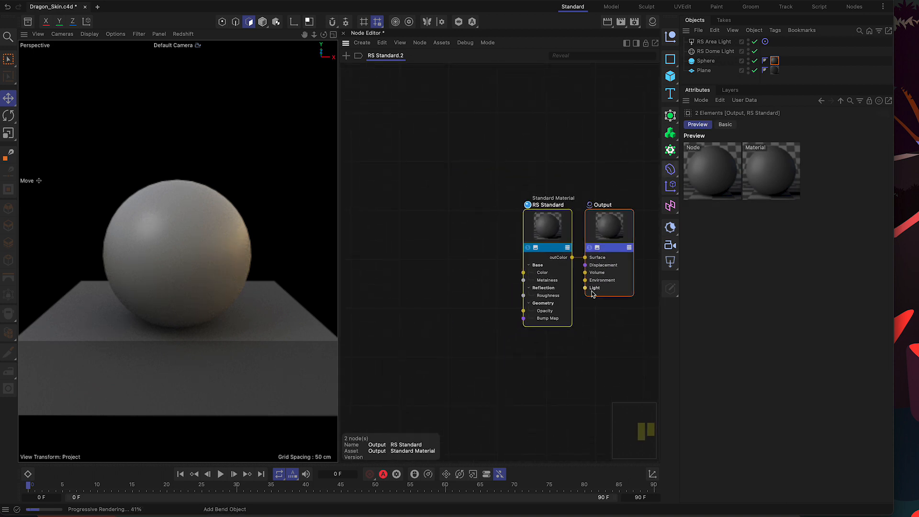
{"action": "left_click", "coordinate": [587, 366]}
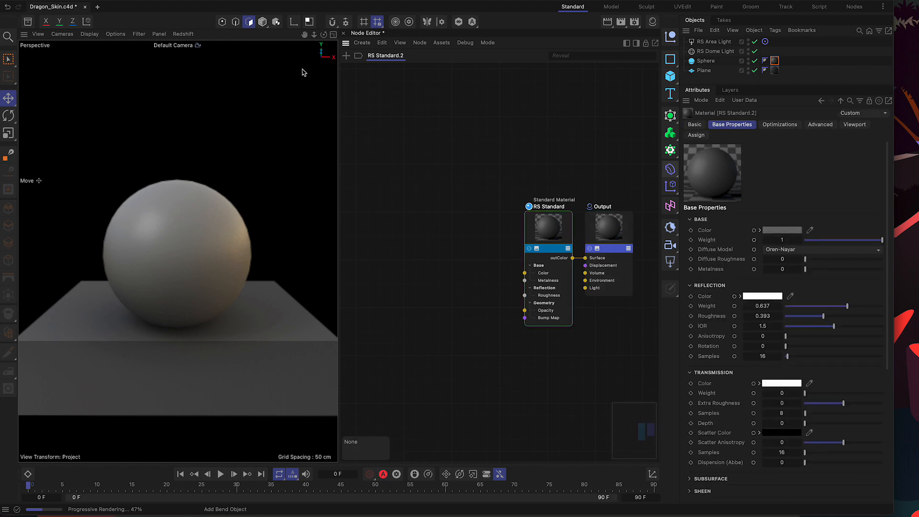
{"action": "left_click", "coordinate": [344, 56]}
{"action": "left_click_drag", "start_coordinate": [379, 51], "coordinate": [383, 77]}
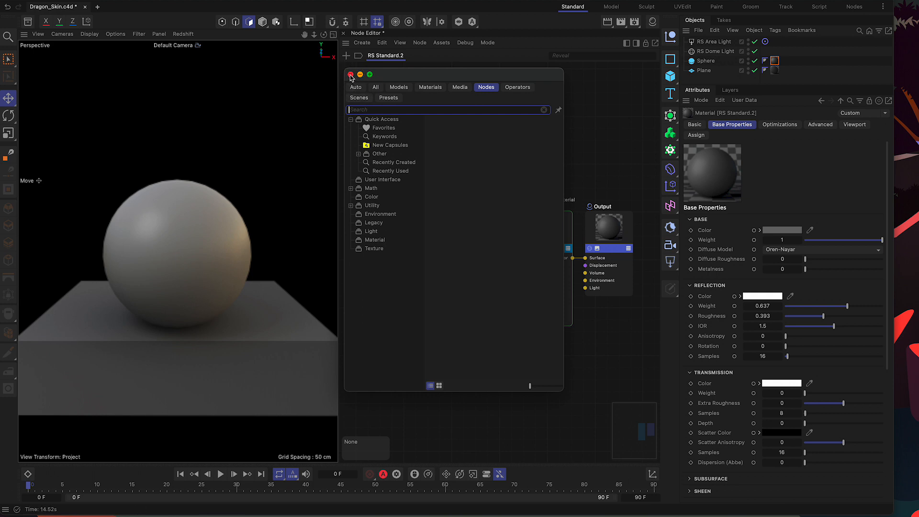
{"action": "left_click", "coordinate": [350, 75]}
{"action": "left_click", "coordinate": [627, 44]}
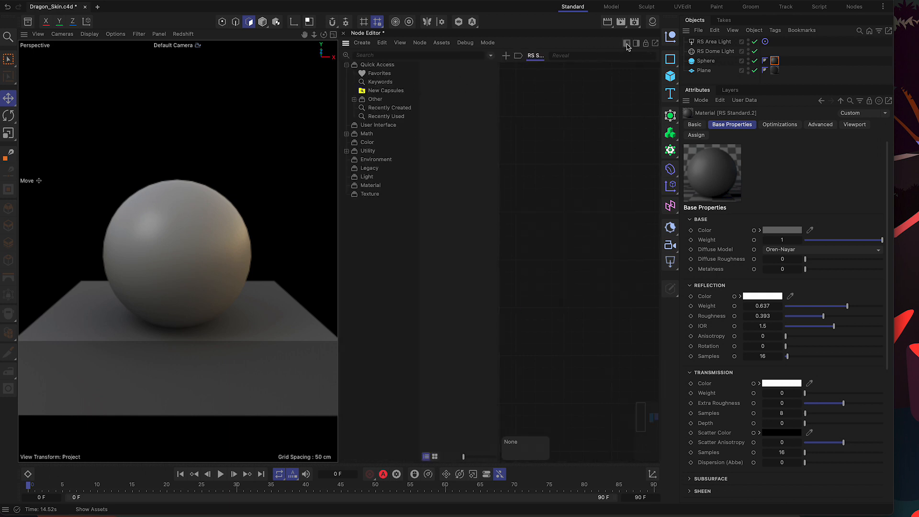
{"action": "left_click", "coordinate": [627, 43]}
Search the node assets for "noise" and add a Maxon Noise texture node to the material graph.
{"action": "left_click", "coordinate": [348, 57]}
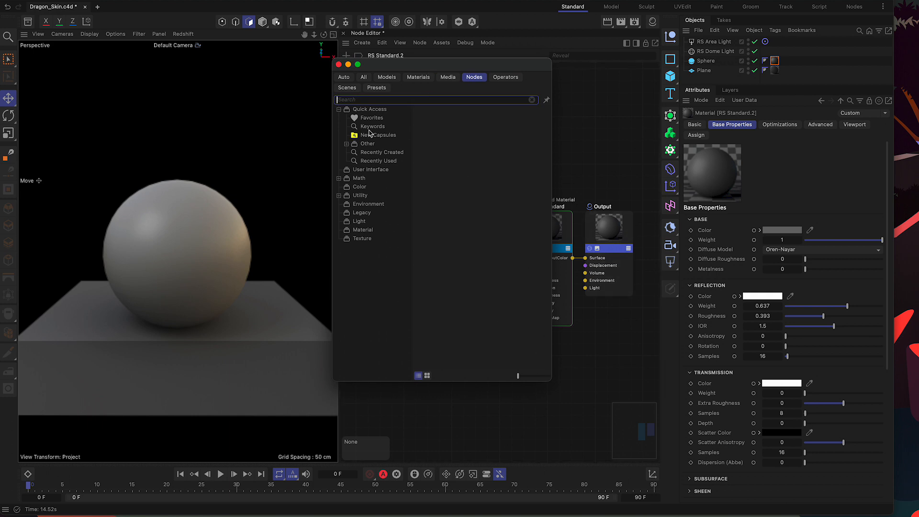
{"action": "left_click_drag", "start_coordinate": [546, 373], "coordinate": [470, 354]}
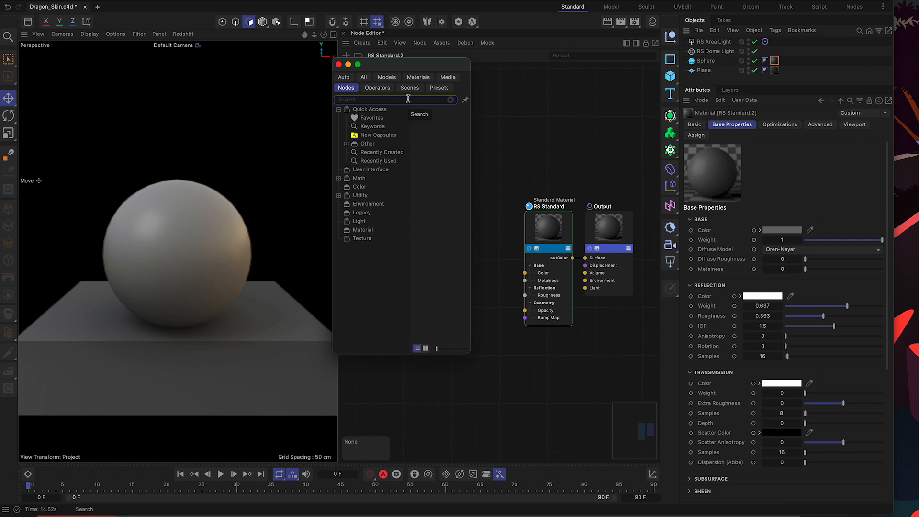
{"action": "type", "text": "nois"}
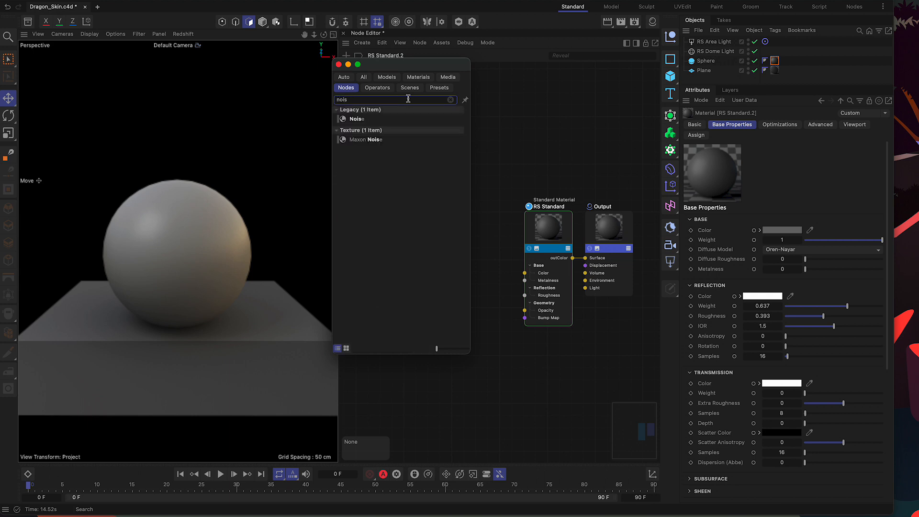
{"action": "type", "text": "e"}
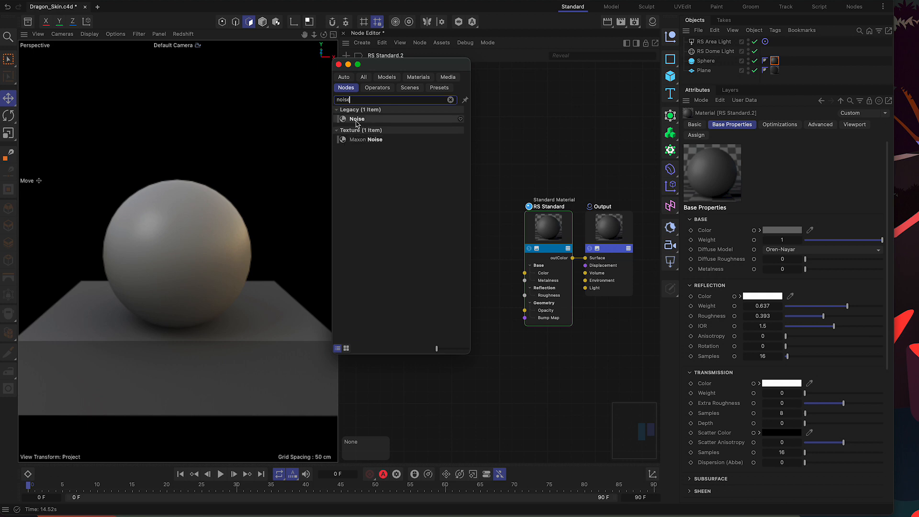
{"action": "left_click", "coordinate": [342, 142]}
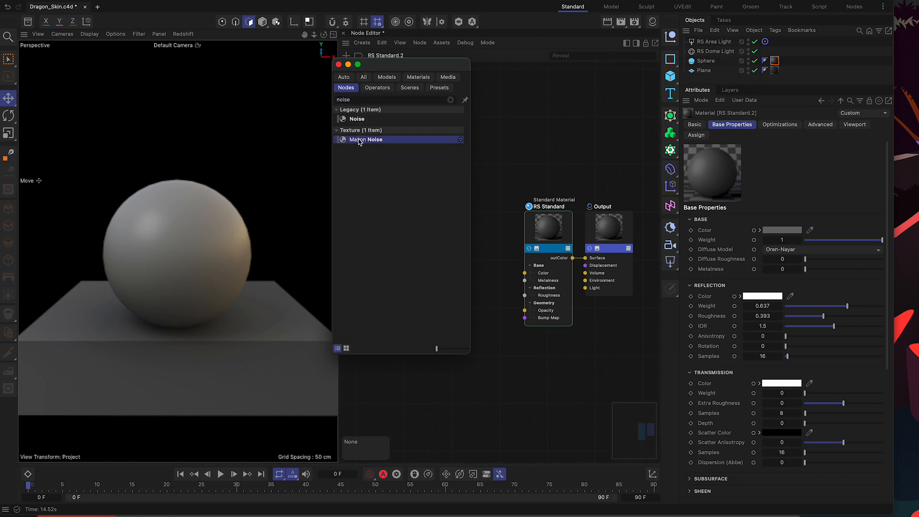
{"action": "double_click", "coordinate": [360, 140]}
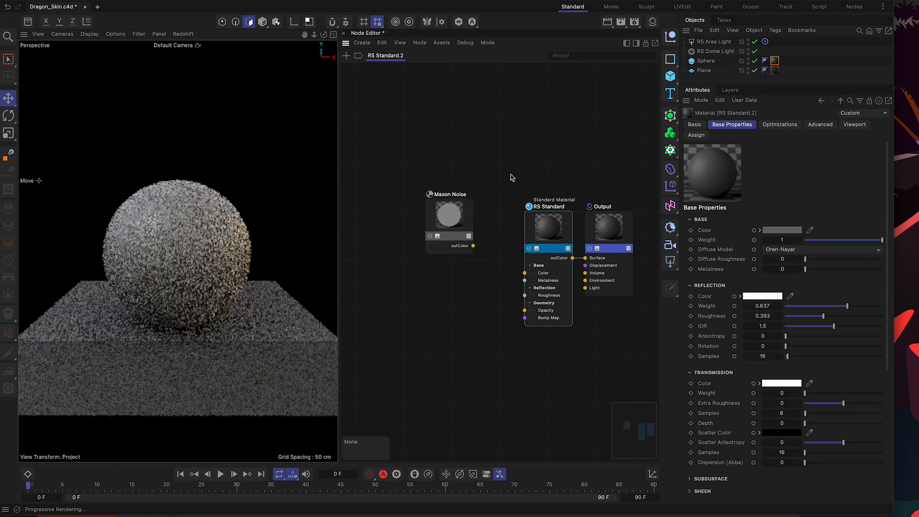
Connect the Maxon Noise outColor to the RS Standard node's Color input and reposition the noise node slightly lower.
{"action": "left_click_drag", "start_coordinate": [473, 246], "coordinate": [525, 273]}
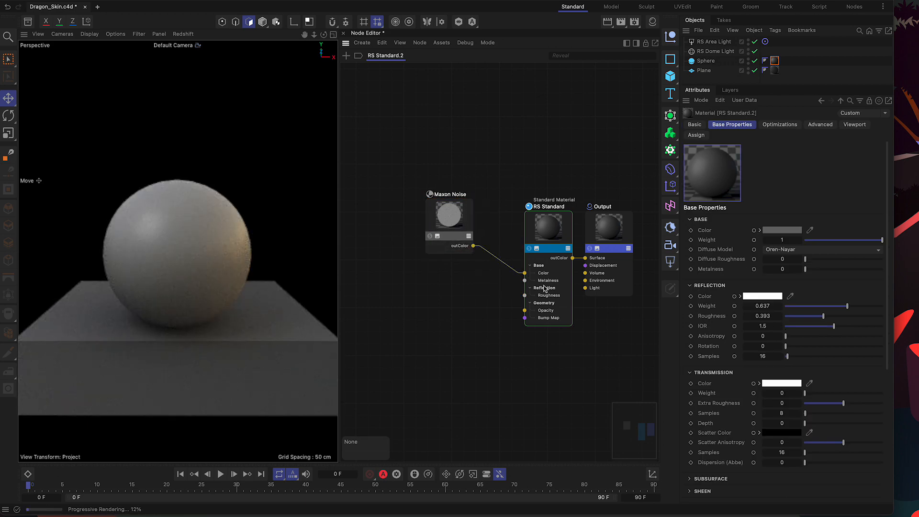
{"action": "left_click", "coordinate": [530, 236]}
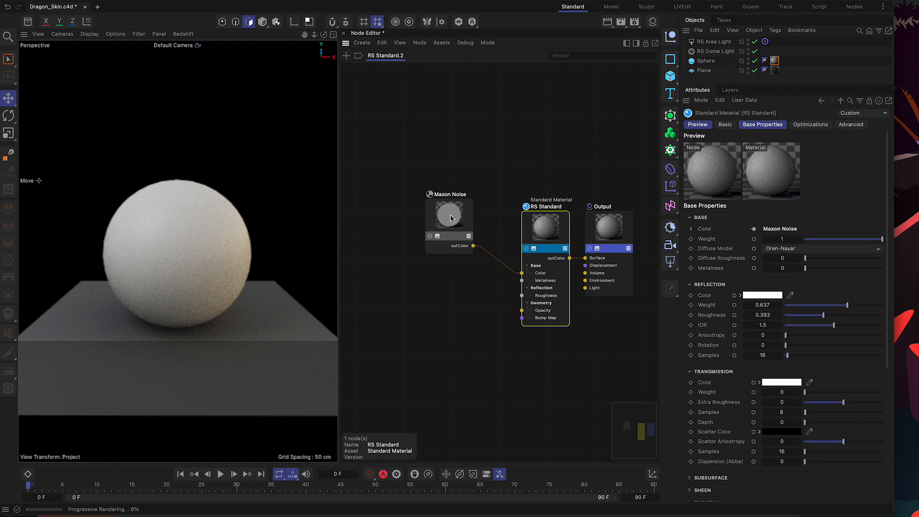
{"action": "left_click_drag", "start_coordinate": [451, 217], "coordinate": [457, 233]}
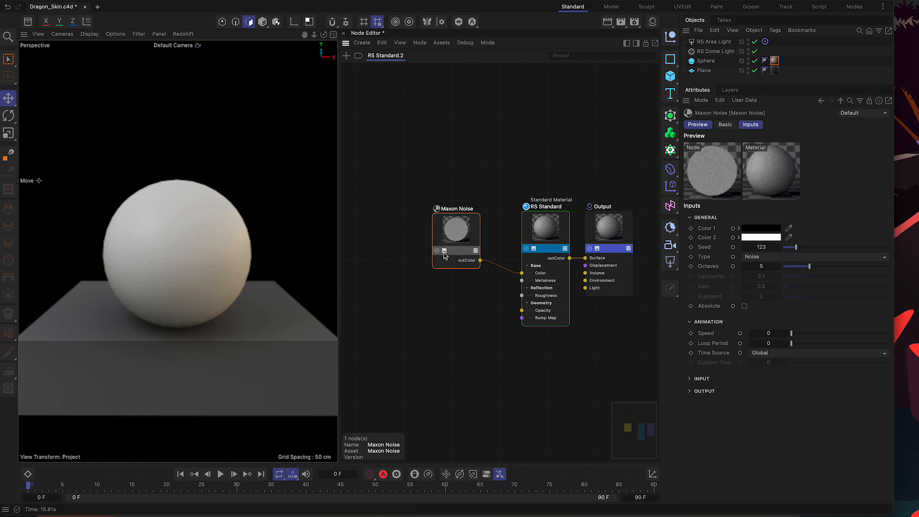
Set the Maxon Noise node's input Overall Scale to 100.
{"action": "left_click", "coordinate": [695, 379]}
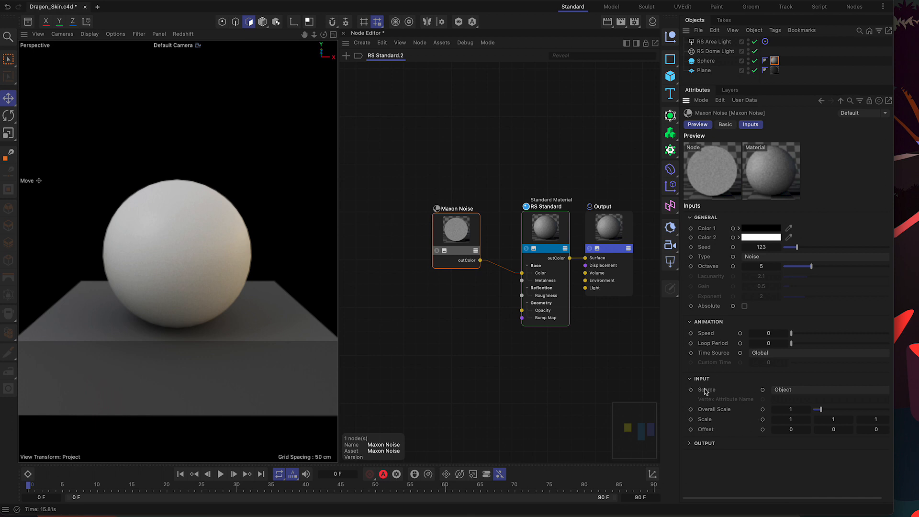
{"action": "left_click", "coordinate": [795, 410]}
{"action": "key", "text": "Return"}
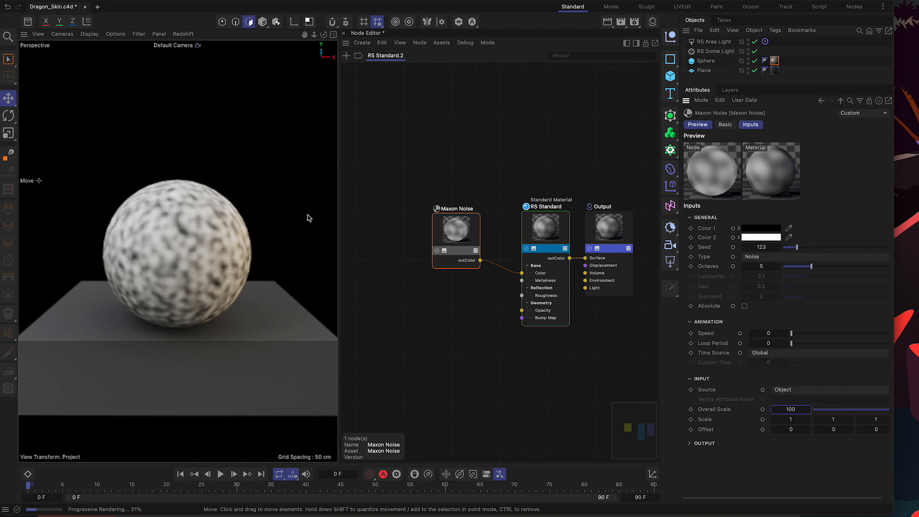
Try the Cranal, Naki and Voronoi 1 noise types on the Maxon Noise node.
{"action": "left_click", "coordinate": [803, 257]}
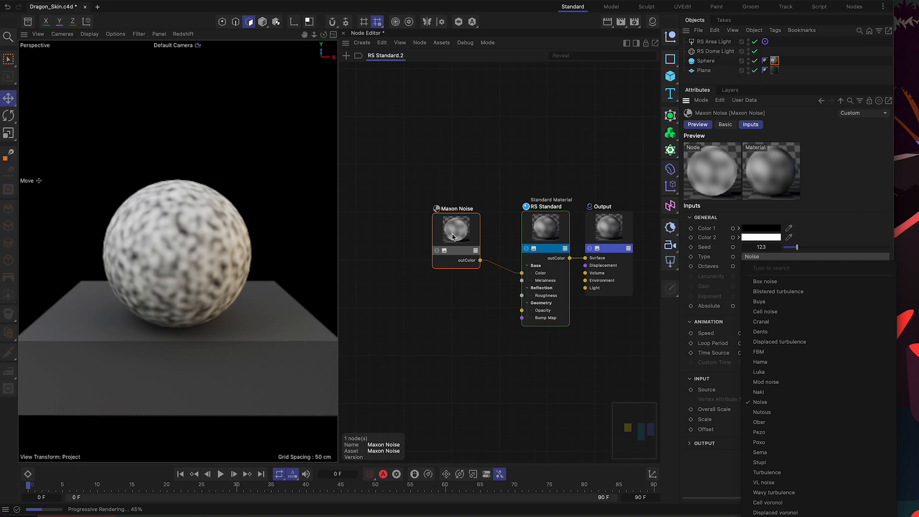
{"action": "left_click", "coordinate": [529, 152]}
{"action": "left_click", "coordinate": [799, 257]}
{"action": "left_click", "coordinate": [778, 323]}
{"action": "left_click", "coordinate": [779, 258]}
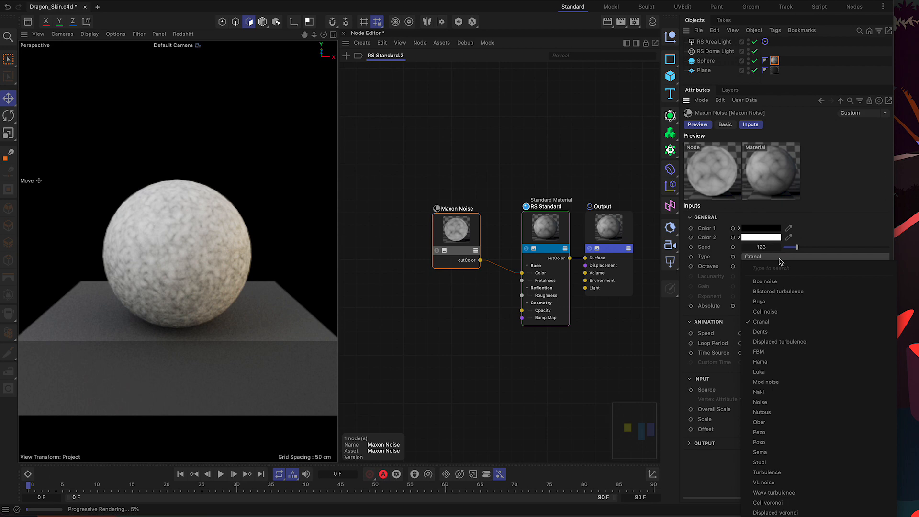
{"action": "left_click", "coordinate": [781, 392]}
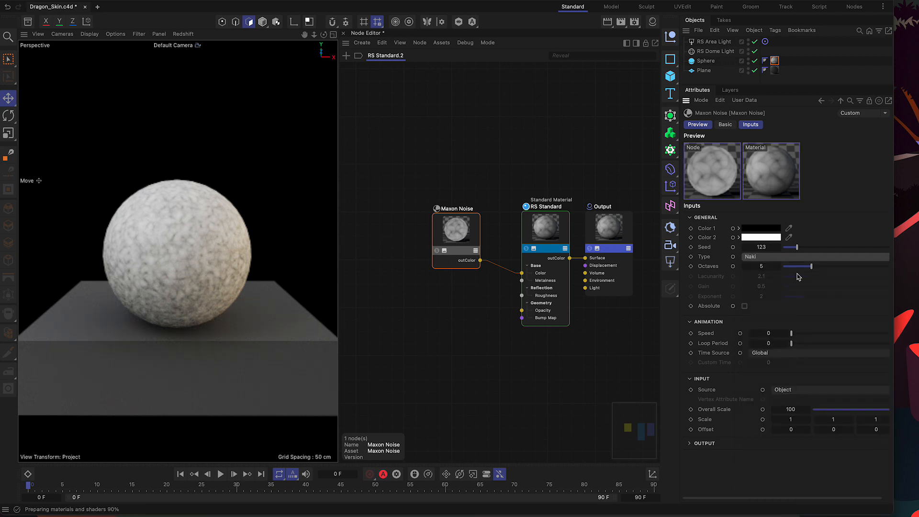
{"action": "left_click", "coordinate": [793, 259]}
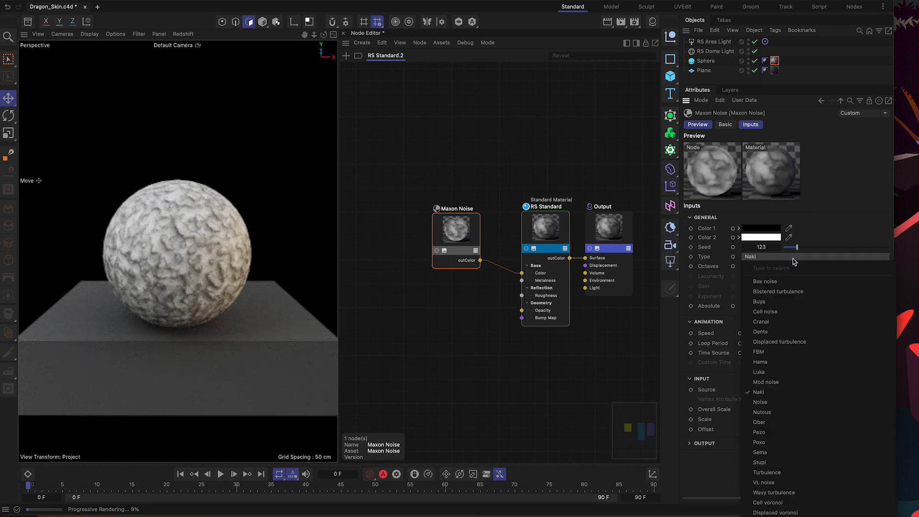
{"action": "left_click", "coordinate": [769, 516]}
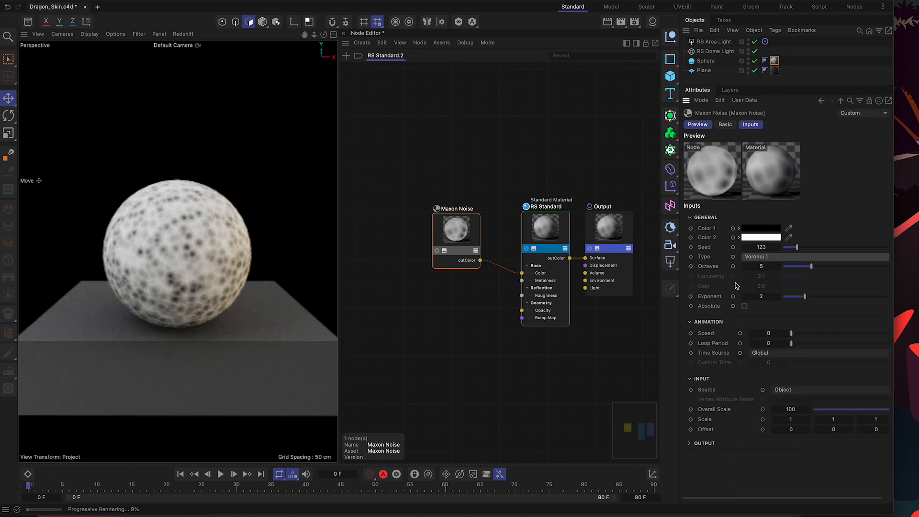
Set the Maxon Noise node's noise type to Voronoi 3.
{"action": "left_click", "coordinate": [817, 259]}
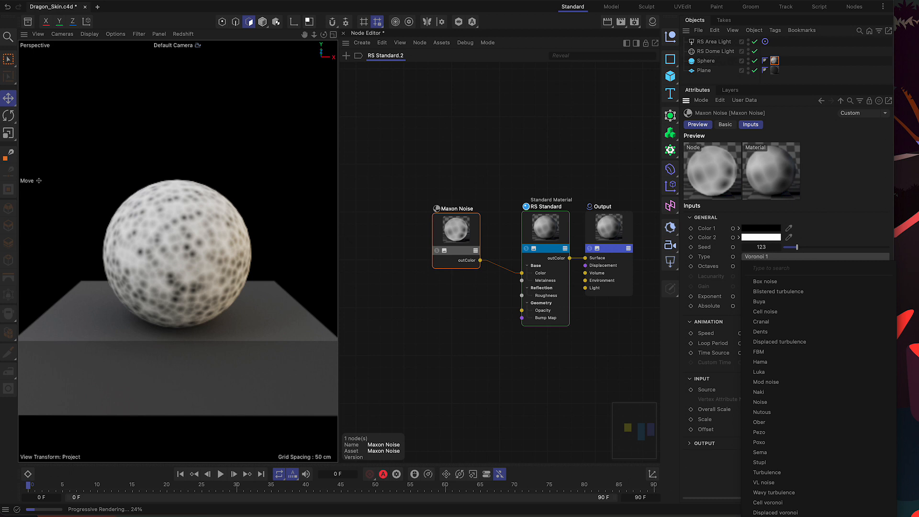
{"action": "left_click", "coordinate": [769, 516]}
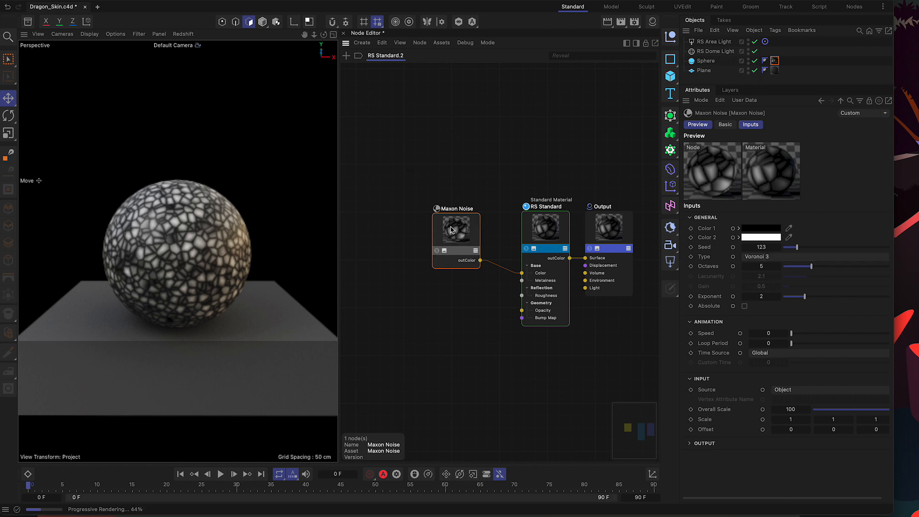
Set the Maxon Noise node's Overall Scale to 150 and move the node farther from RS Standard.
{"action": "double_click", "coordinate": [797, 409]}
{"action": "type", "text": "150"}
{"action": "key", "text": "Return"}
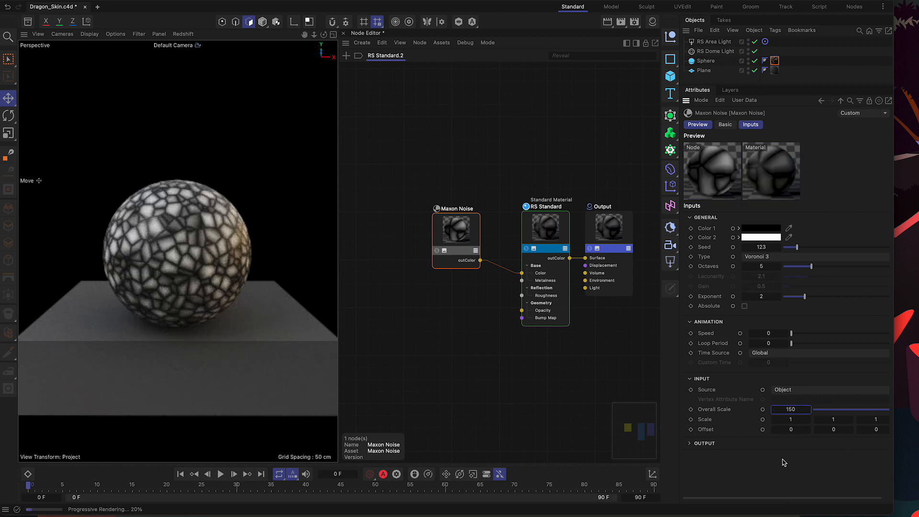
{"action": "left_click_drag", "start_coordinate": [452, 219], "coordinate": [412, 217]}
{"action": "left_click", "coordinate": [461, 181]}
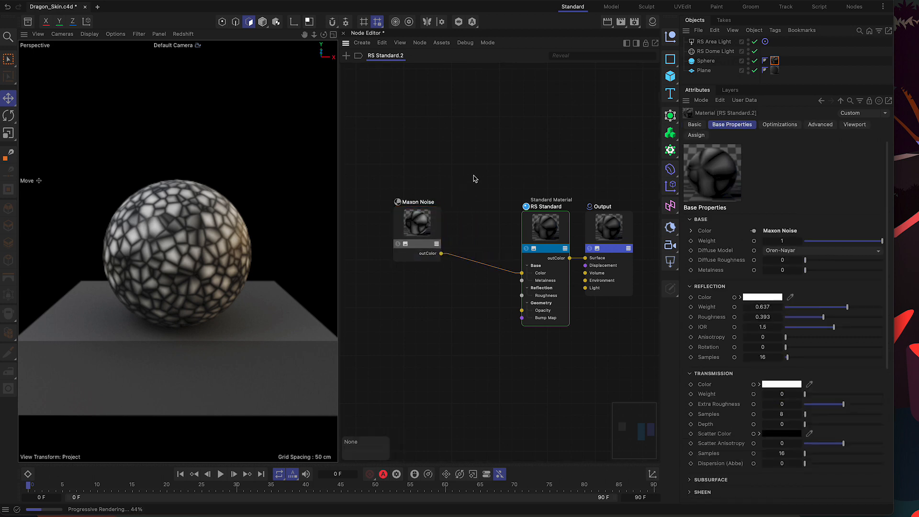
Add a Ramp node and place it between the Maxon Noise and RS Standard nodes.
{"action": "left_click", "coordinate": [347, 57]}
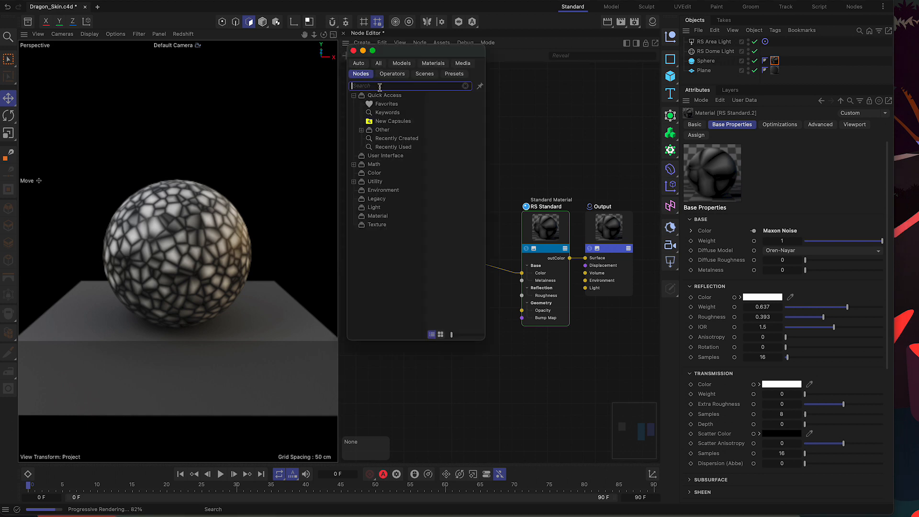
{"action": "type", "text": "ramp"}
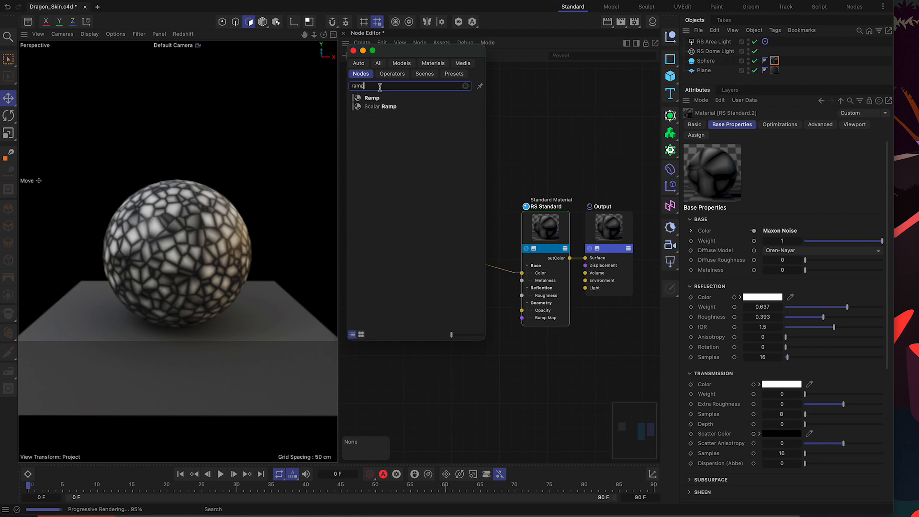
{"action": "double_click", "coordinate": [371, 98]}
{"action": "left_click_drag", "start_coordinate": [476, 126], "coordinate": [482, 195]}
{"action": "left_click_drag", "start_coordinate": [441, 253], "coordinate": [470, 190]}
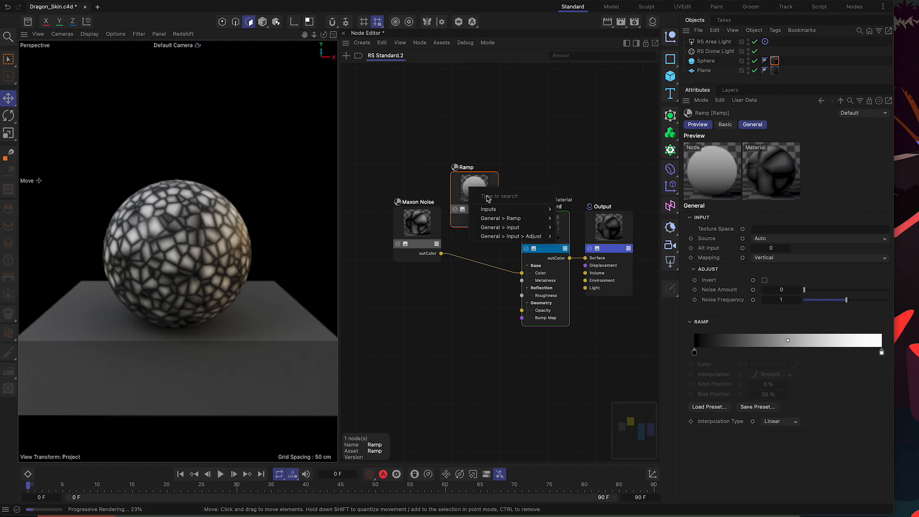
{"action": "mouse_move", "coordinate": [500, 238]}
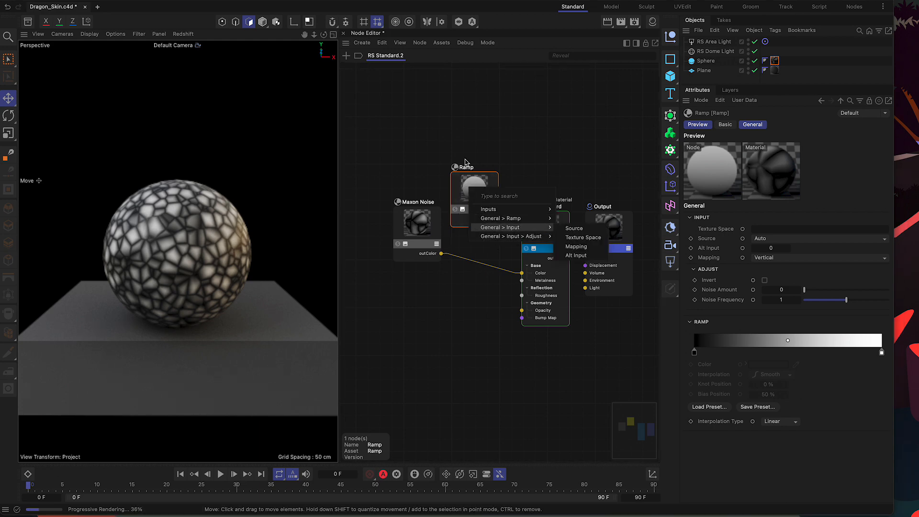
{"action": "left_click", "coordinate": [482, 128]}
Rearrange the Maxon Noise and Ramp nodes and route the noise through the Ramp's Alt Input into RS Standard's Color.
{"action": "left_click_drag", "start_coordinate": [406, 223], "coordinate": [393, 227]}
{"action": "left_click_drag", "start_coordinate": [481, 183], "coordinate": [477, 204]}
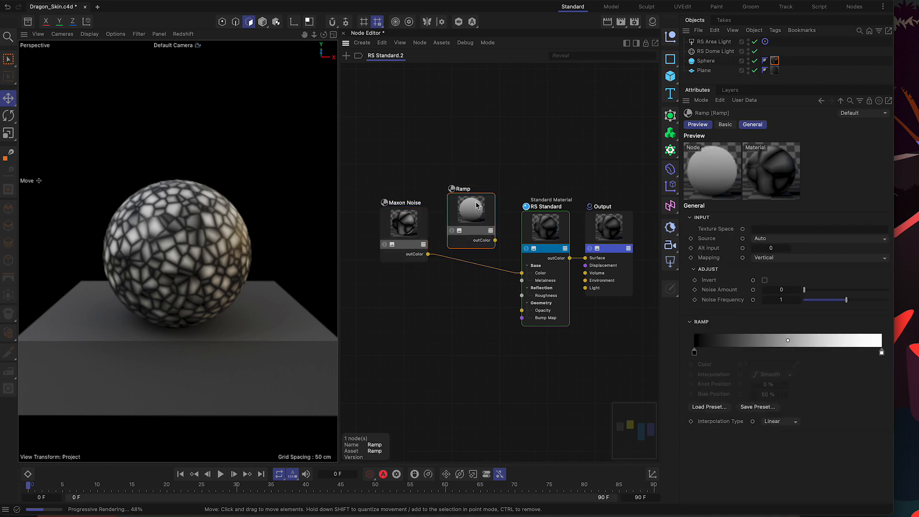
{"action": "left_click", "coordinate": [484, 135]}
{"action": "left_click_drag", "start_coordinate": [425, 254], "coordinate": [470, 211]}
{"action": "mouse_move", "coordinate": [509, 250]}
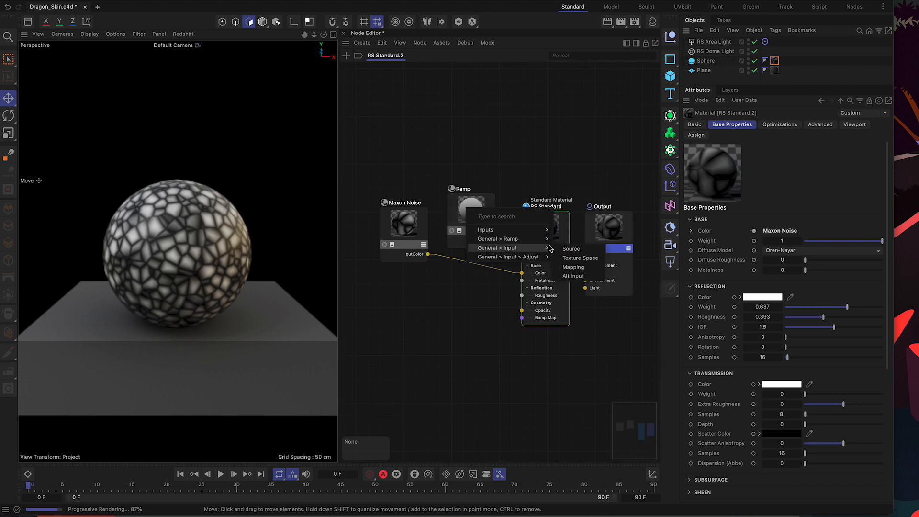
{"action": "left_click", "coordinate": [574, 276]}
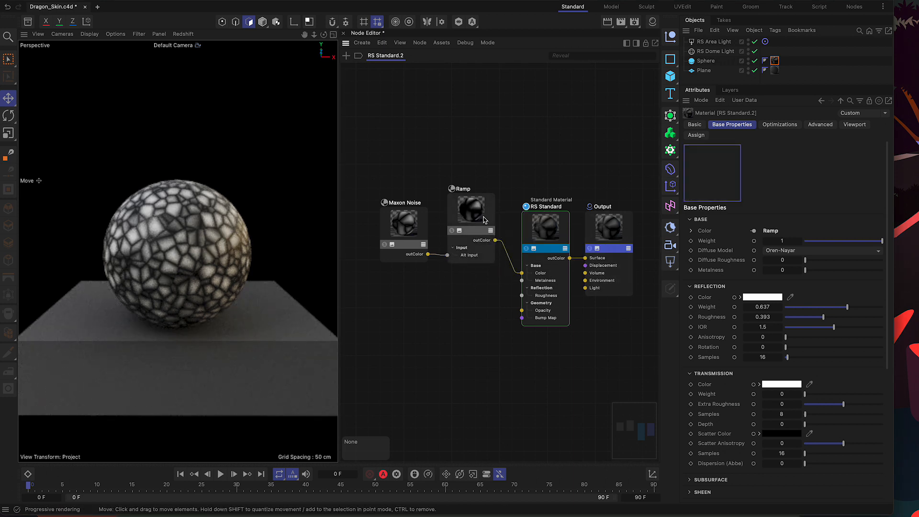
Set the Ramp's white knot at 100% to red with RGB 255, 22, 22.
{"action": "left_click", "coordinate": [482, 233]}
{"action": "left_click_drag", "start_coordinate": [483, 233], "coordinate": [480, 232]}
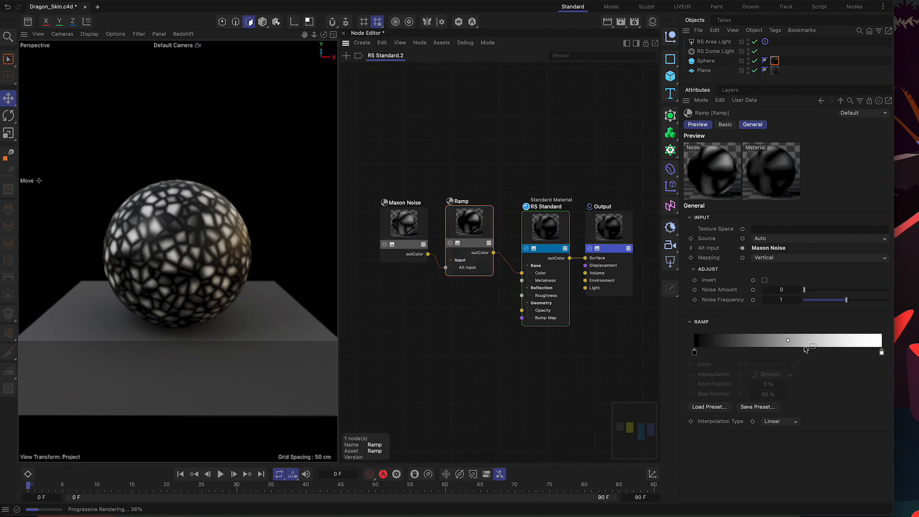
{"action": "left_click", "coordinate": [882, 353]}
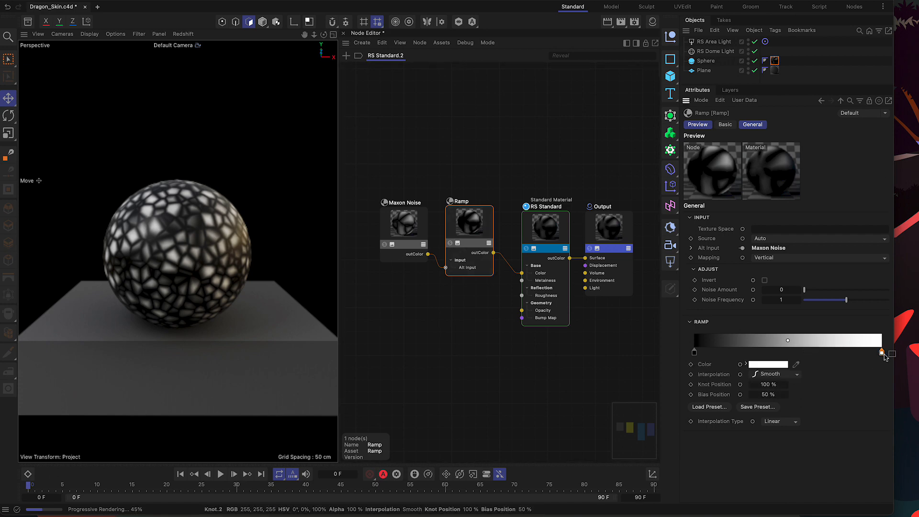
{"action": "left_click", "coordinate": [768, 365]}
{"action": "left_click_drag", "start_coordinate": [715, 427], "coordinate": [728, 411]}
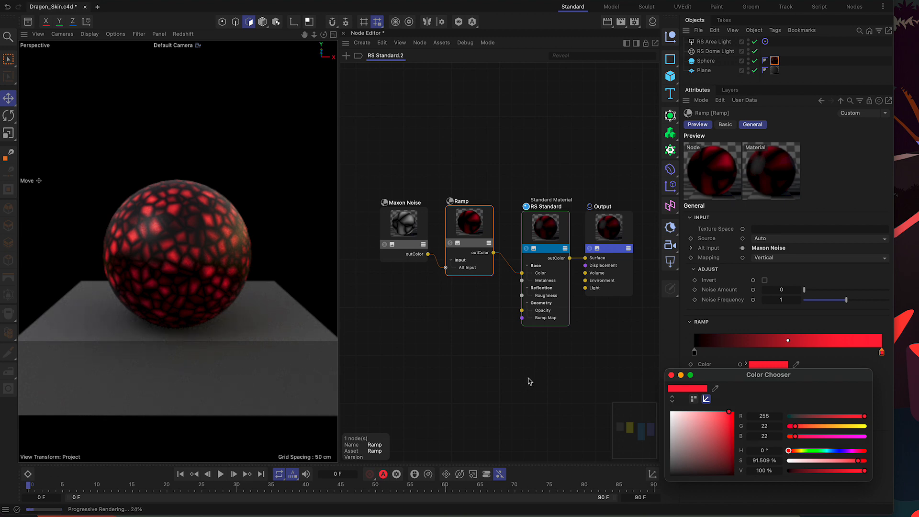
Move the Ramp closer to RS Standard and the Maxon Noise node farther away and higher to free space below it.
{"action": "left_click", "coordinate": [456, 288]}
{"action": "left_click_drag", "start_coordinate": [466, 225], "coordinate": [474, 226]}
{"action": "left_click_drag", "start_coordinate": [414, 227], "coordinate": [417, 203]}
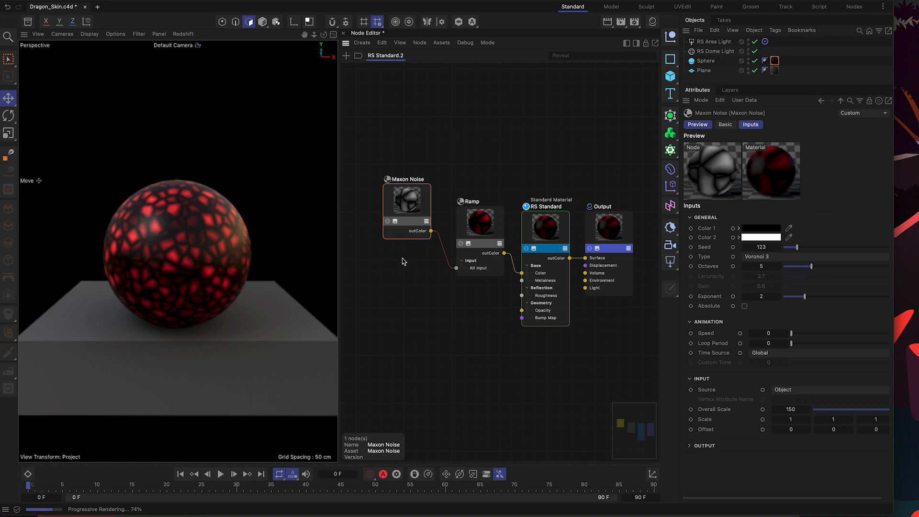
{"action": "left_click_drag", "start_coordinate": [415, 207], "coordinate": [391, 215]}
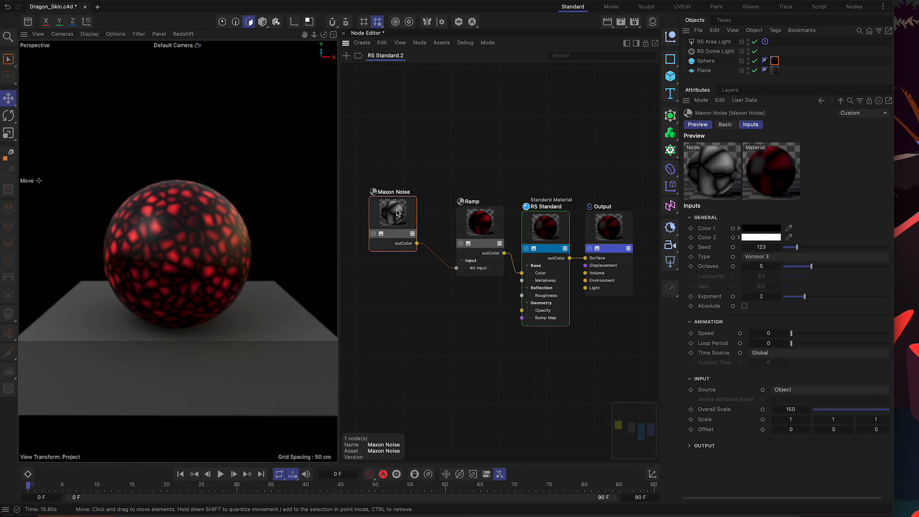
{"action": "left_click_drag", "start_coordinate": [397, 213], "coordinate": [403, 201]}
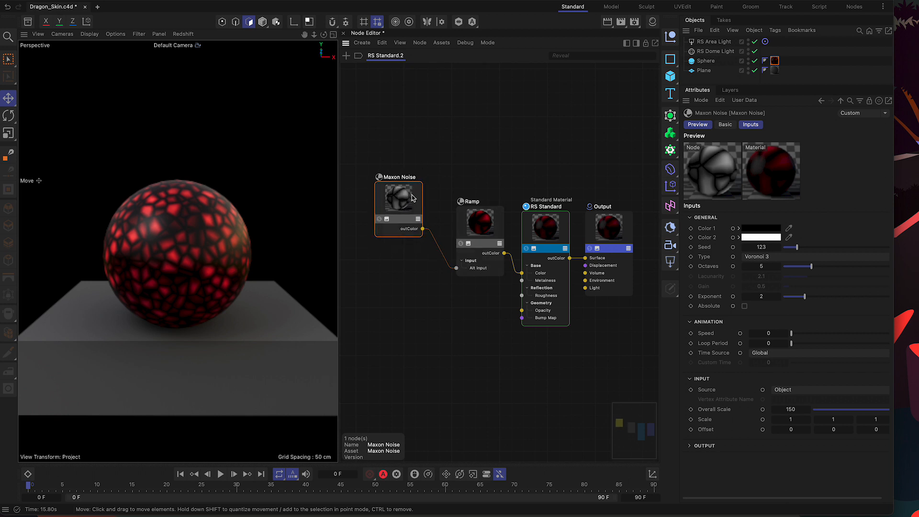
Duplicate the Maxon Noise node below the original and set the copy's Overall Scale to 50.
{"action": "left_click_drag", "start_coordinate": [401, 202], "coordinate": [400, 278], "text": "ctrl"}
{"action": "left_click", "coordinate": [452, 313]}
{"action": "left_click", "coordinate": [404, 283]}
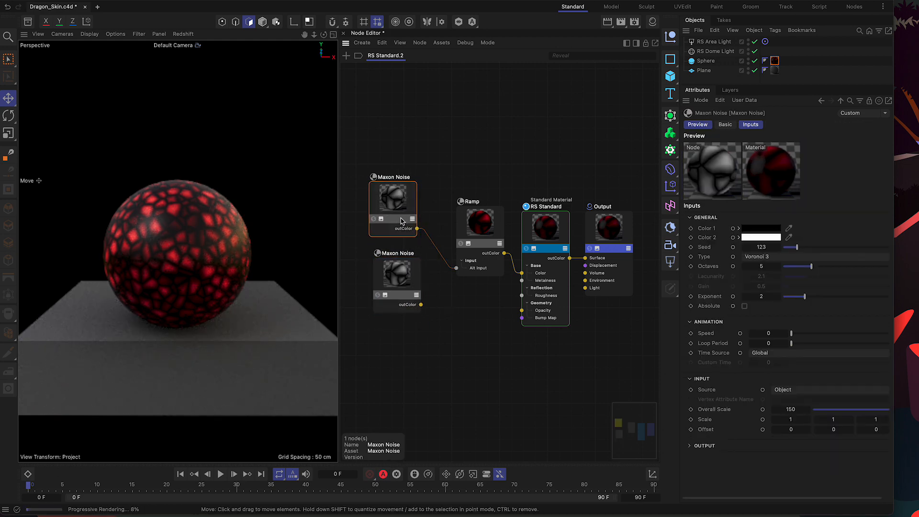
{"action": "left_click", "coordinate": [800, 409]}
{"action": "type", "text": "50"}
{"action": "key", "text": "Return"}
Preview the duplicate Maxon Noise through the Ramp's Alt Input and reconnect the original noise there.
{"action": "left_click_drag", "start_coordinate": [418, 305], "coordinate": [456, 268]}
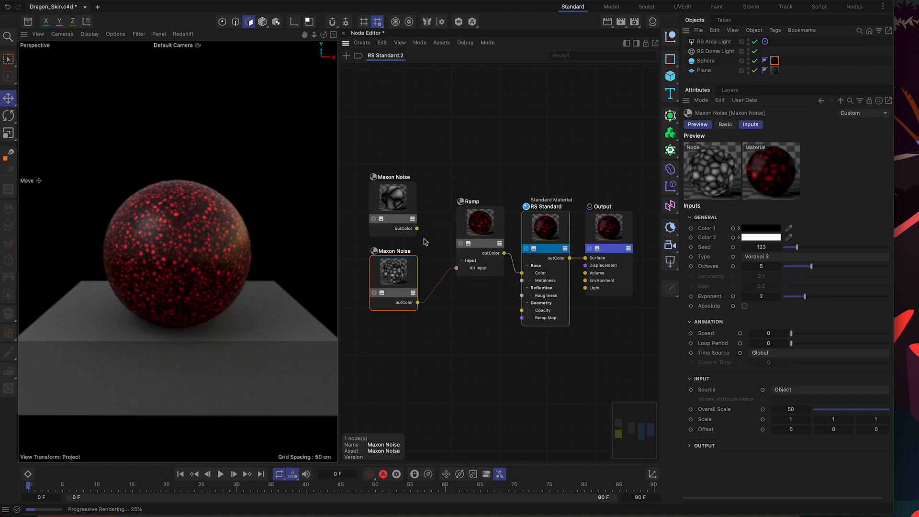
{"action": "left_click_drag", "start_coordinate": [417, 228], "coordinate": [457, 268]}
{"action": "left_click", "coordinate": [472, 330]}
Move both Maxon Noise nodes farther from the Ramp and add a Color Layer node.
{"action": "left_click_drag", "start_coordinate": [378, 147], "coordinate": [381, 280]}
{"action": "left_click", "coordinate": [434, 136]}
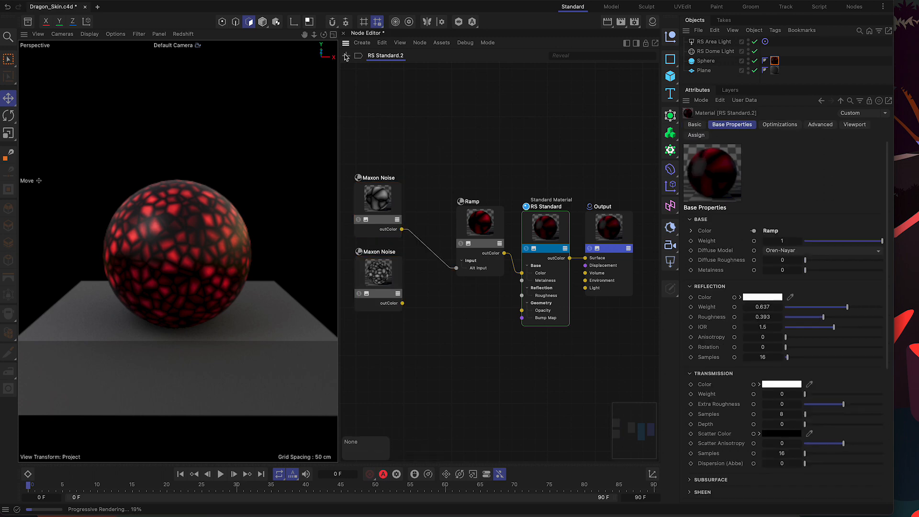
{"action": "left_click", "coordinate": [346, 56]}
{"action": "type", "text": "layer"}
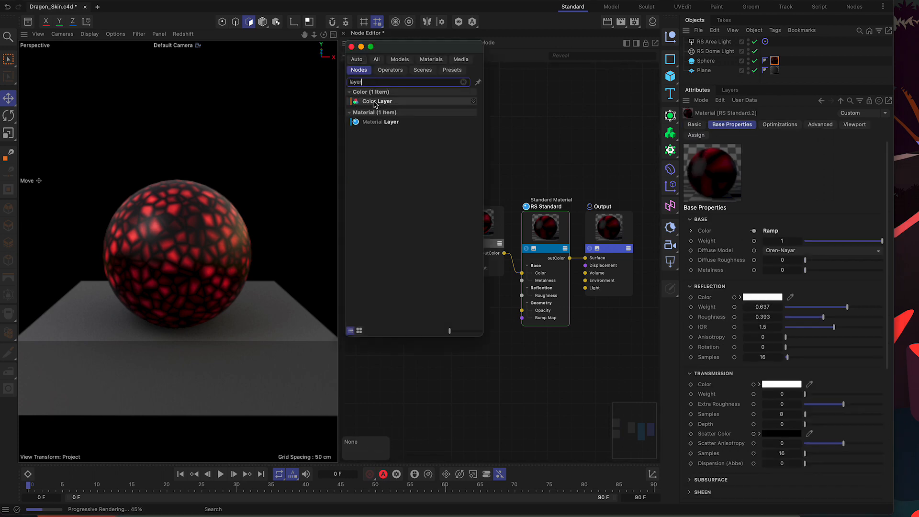
{"action": "double_click", "coordinate": [375, 101]}
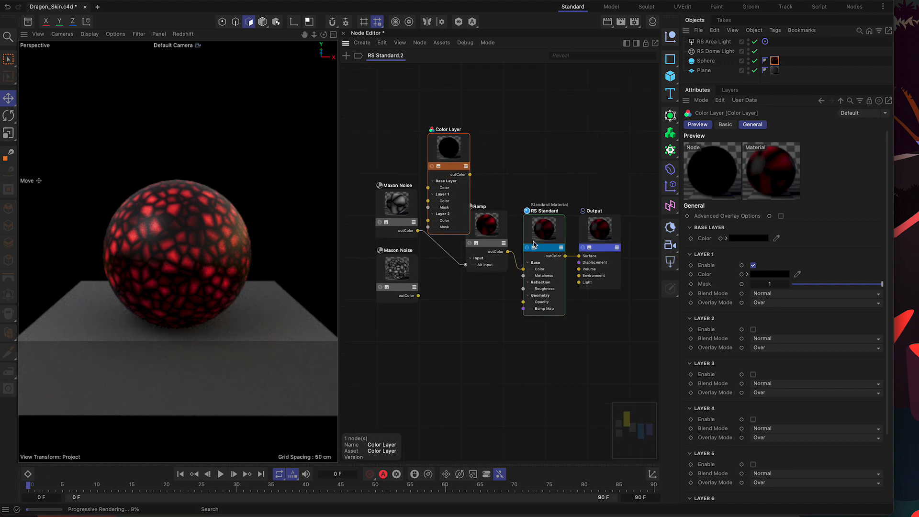
Connect the upper Maxon Noise to the Color Layer's Base Layer Color and place the Color Layer between the noises and the Ramp.
{"action": "left_click_drag", "start_coordinate": [362, 145], "coordinate": [381, 294]}
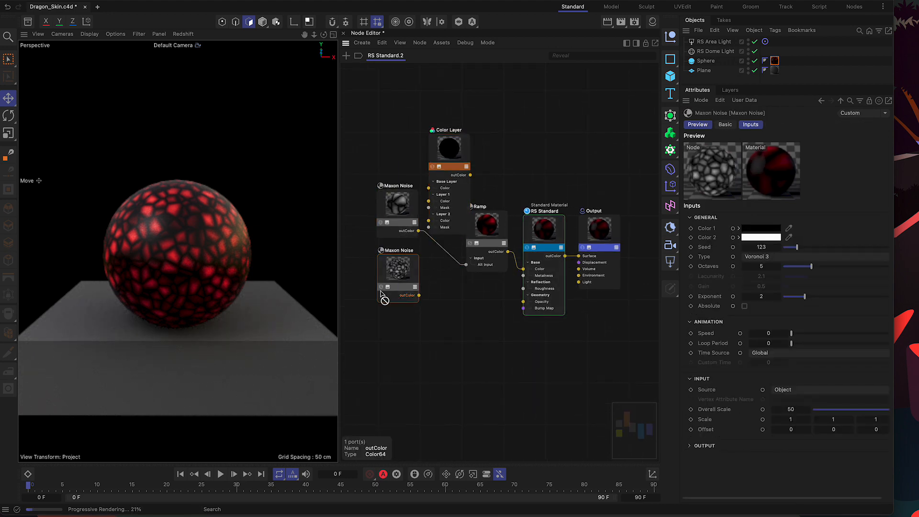
{"action": "left_click_drag", "start_coordinate": [376, 167], "coordinate": [421, 323]}
{"action": "left_click_drag", "start_coordinate": [400, 227], "coordinate": [429, 188]}
{"action": "left_click", "coordinate": [415, 178]}
{"action": "left_click_drag", "start_coordinate": [460, 161], "coordinate": [449, 197]}
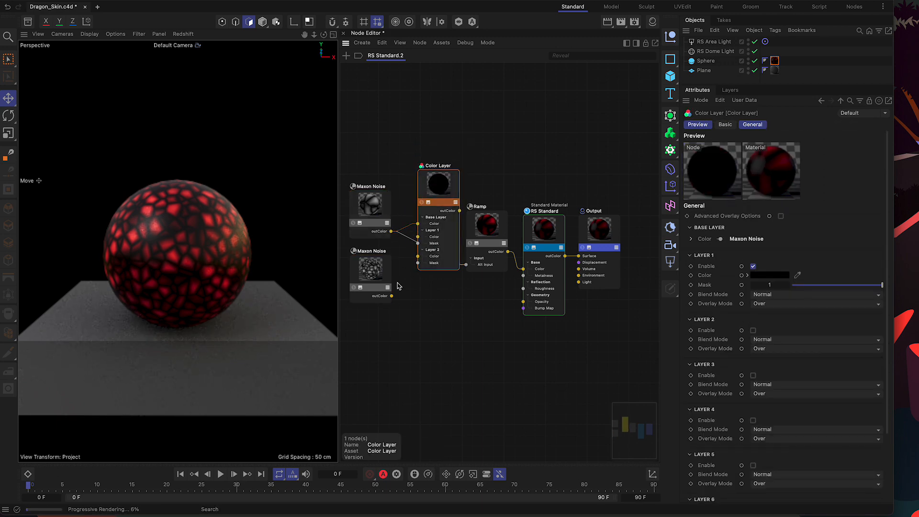
Connect the lower Maxon Noise to the Color Layer's Layer 1 Color and the Color Layer's outColor to the Ramp's Alt Input.
{"action": "left_click_drag", "start_coordinate": [391, 296], "coordinate": [419, 236]}
{"action": "left_click_drag", "start_coordinate": [444, 207], "coordinate": [434, 215]}
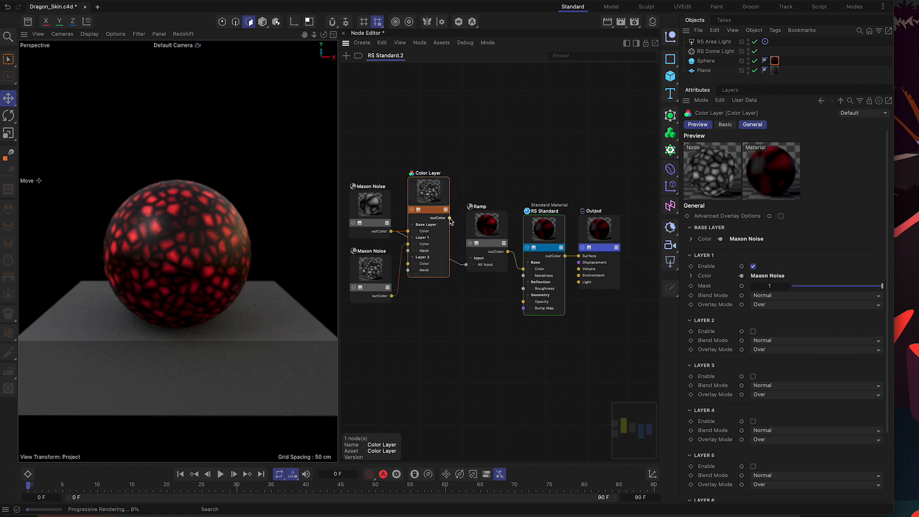
{"action": "left_click_drag", "start_coordinate": [429, 193], "coordinate": [431, 212]}
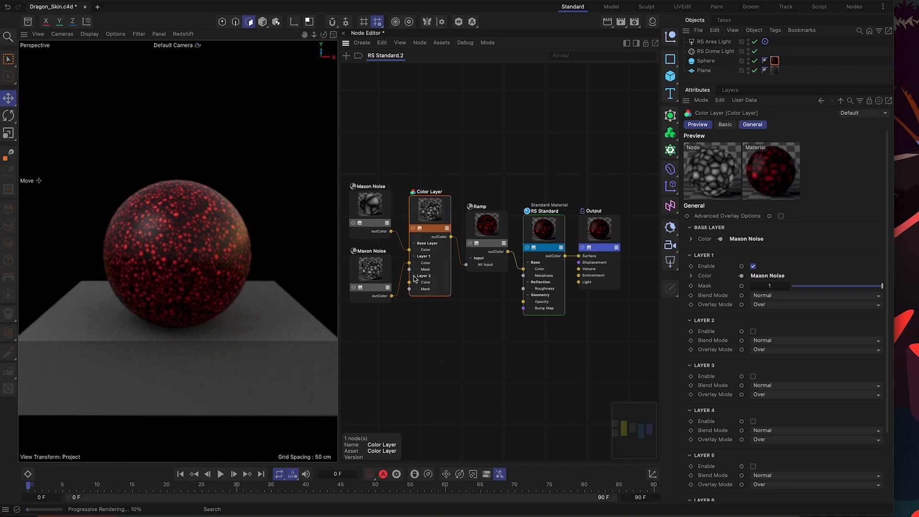
Tidy the node graph by aligning the noise, Color Layer, Ramp, RS Standard and Output nodes in a row.
{"action": "left_click_drag", "start_coordinate": [379, 265], "coordinate": [380, 262]}
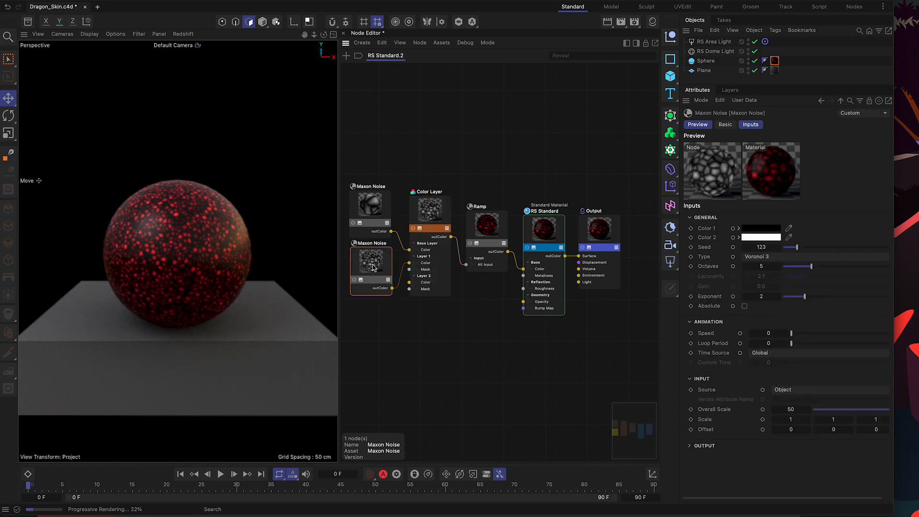
{"action": "left_click_drag", "start_coordinate": [371, 201], "coordinate": [371, 196]}
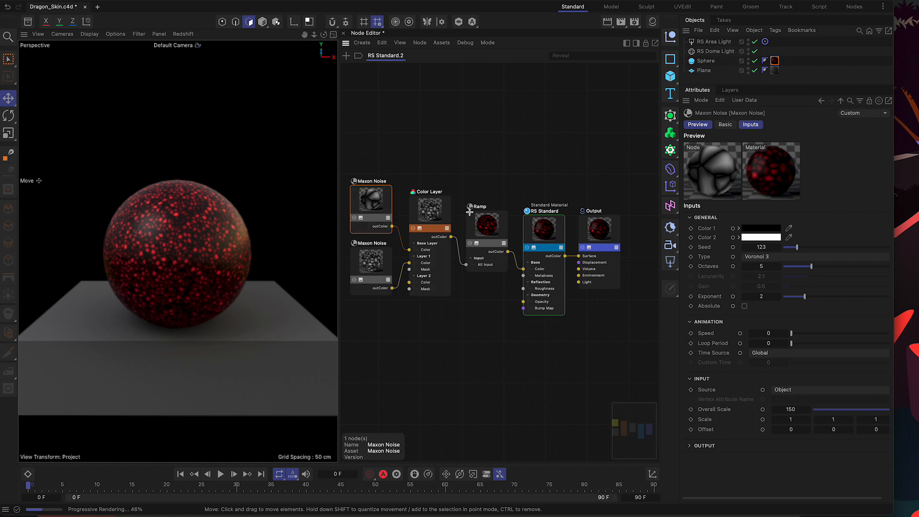
{"action": "left_click_drag", "start_coordinate": [437, 130], "coordinate": [599, 334]}
{"action": "left_click_drag", "start_coordinate": [599, 236], "coordinate": [606, 223]}
{"action": "left_click", "coordinate": [599, 141]}
{"action": "left_click_drag", "start_coordinate": [489, 163], "coordinate": [614, 205]}
{"action": "left_click", "coordinate": [522, 346]}
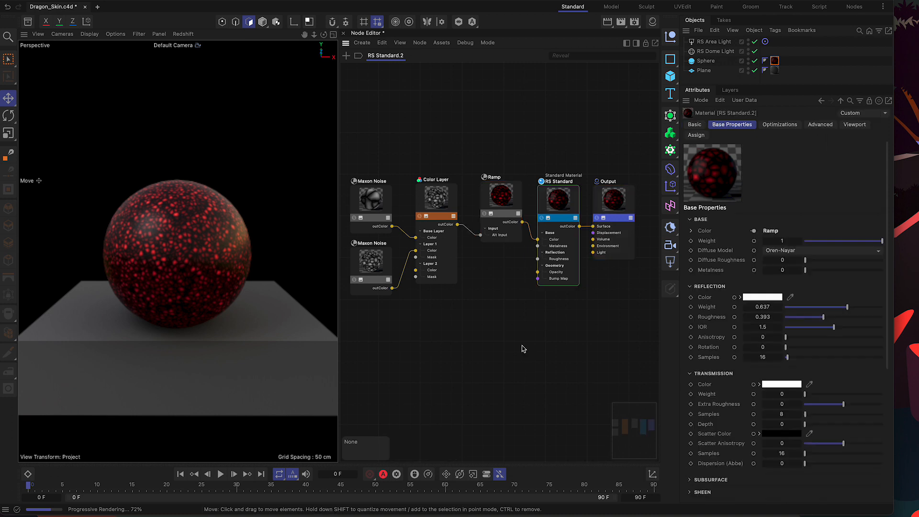
Compare the sphere with the Color Layer's Layer 1 disabled and enabled, leaving Layer 1 enabled.
{"action": "left_click", "coordinate": [429, 210]}
{"action": "scroll", "coordinate": [435, 266], "scroll_direction": "up", "scroll_amount": 2}
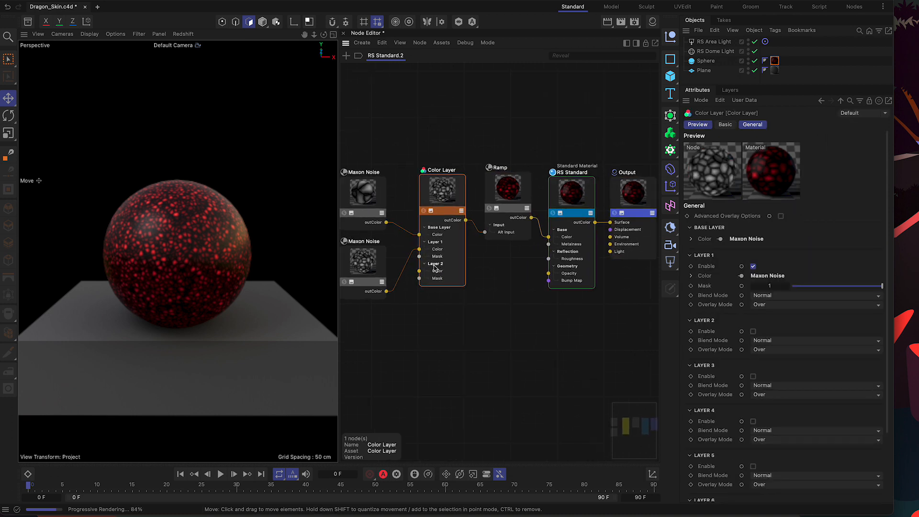
{"action": "scroll", "coordinate": [434, 266], "scroll_direction": "up", "scroll_amount": 3}
{"action": "middle_click_drag", "start_coordinate": [426, 352], "coordinate": [486, 365]}
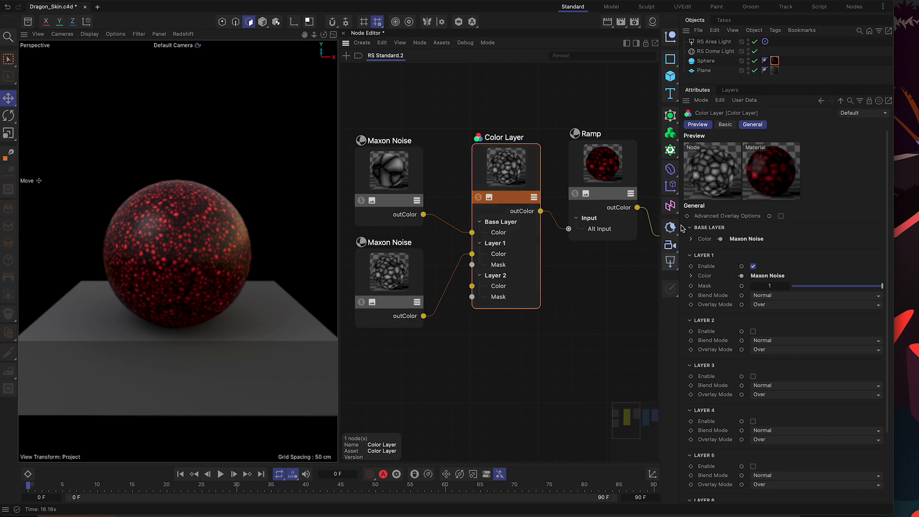
{"action": "left_click", "coordinate": [753, 267]}
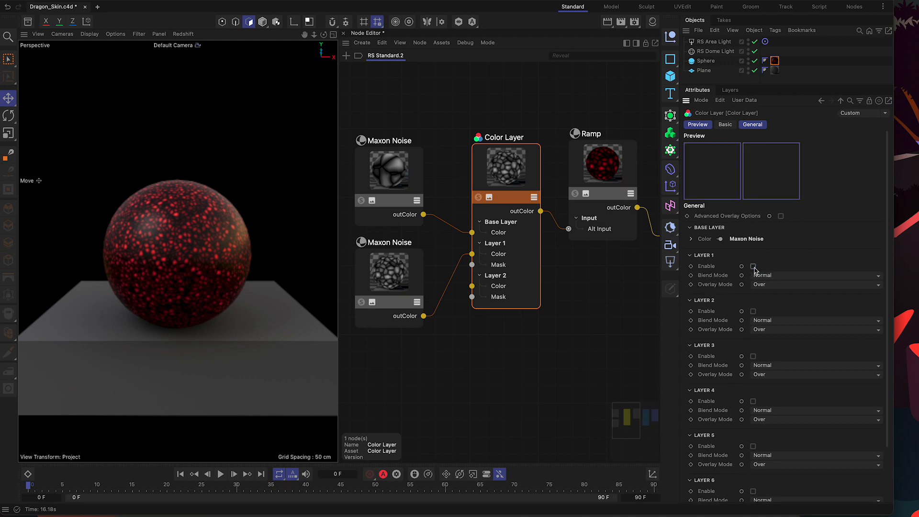
{"action": "left_click", "coordinate": [754, 266]}
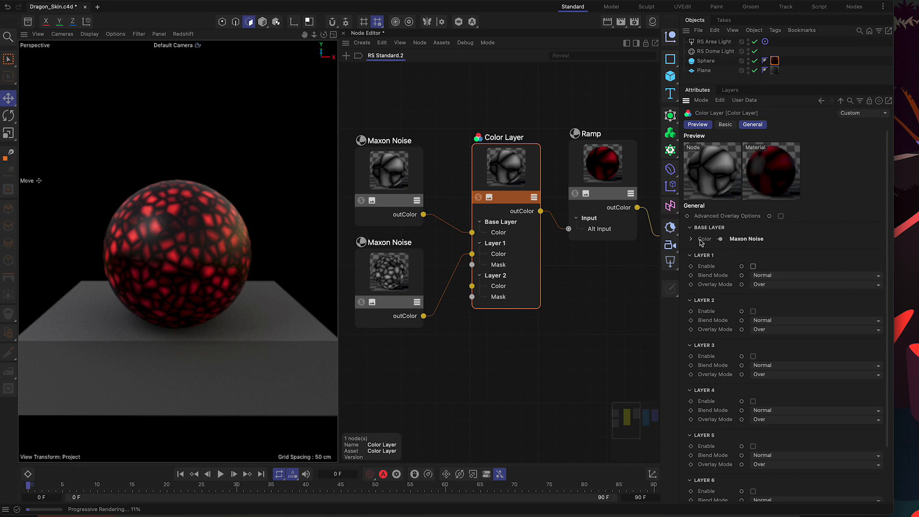
{"action": "left_click", "coordinate": [753, 267]}
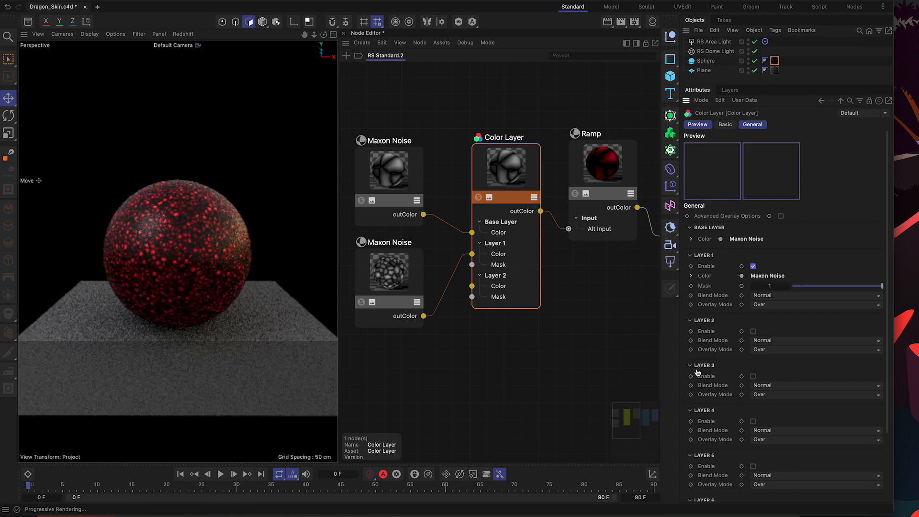
Set the Blend Mode of the Color Layer's Layer 1 to Overlay.
{"action": "left_click", "coordinate": [776, 295]}
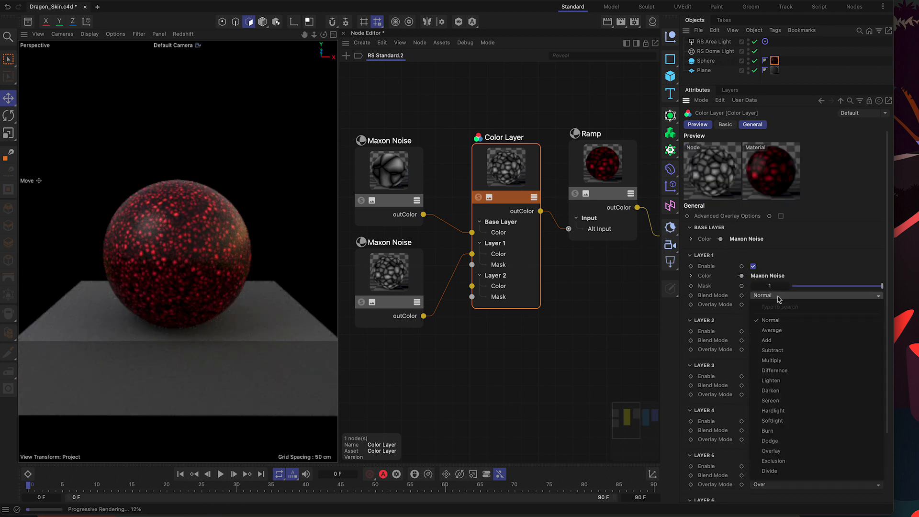
{"action": "left_click", "coordinate": [791, 450]}
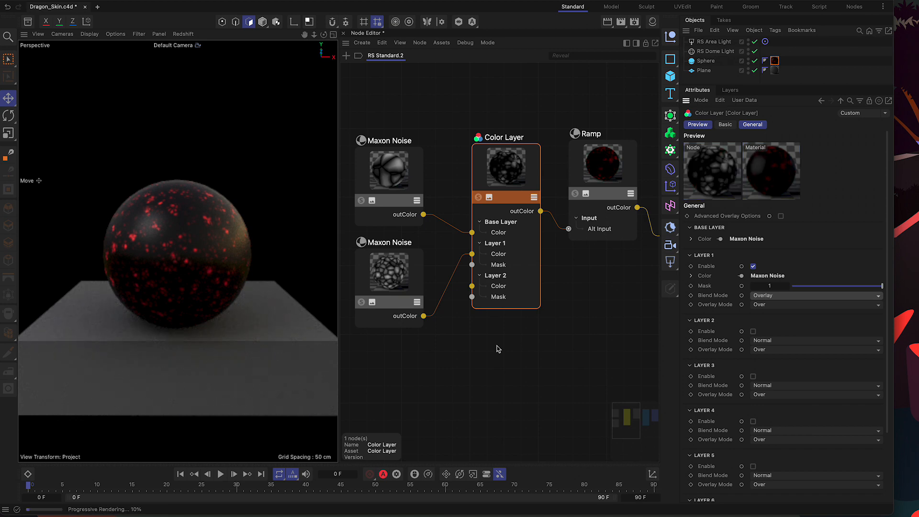
Try the Add blend mode on the Color Layer's Layer 1, and then return the layer to Normal.
{"action": "left_click", "coordinate": [782, 301]}
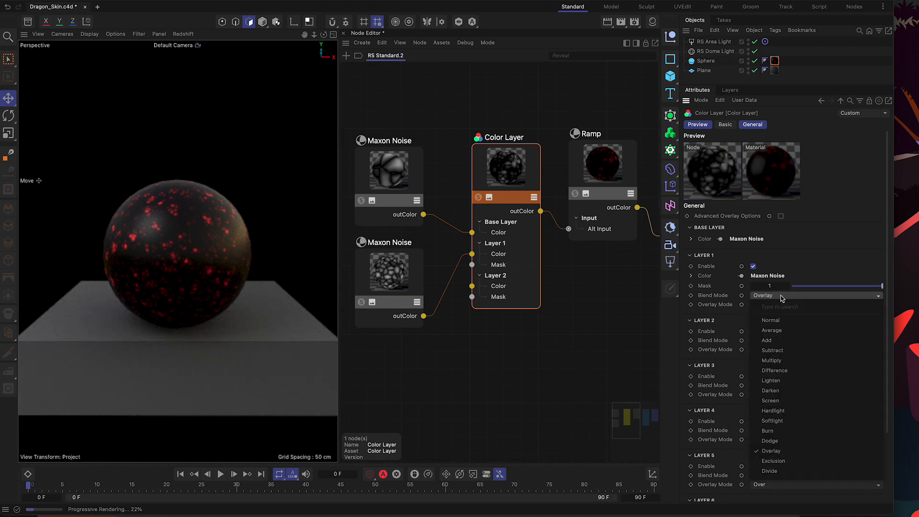
{"action": "left_click", "coordinate": [785, 343]}
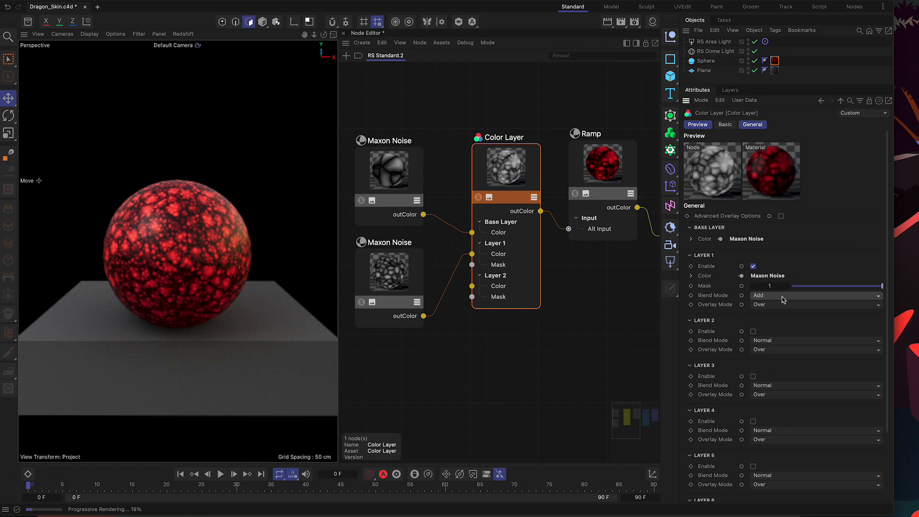
{"action": "left_click", "coordinate": [780, 296]}
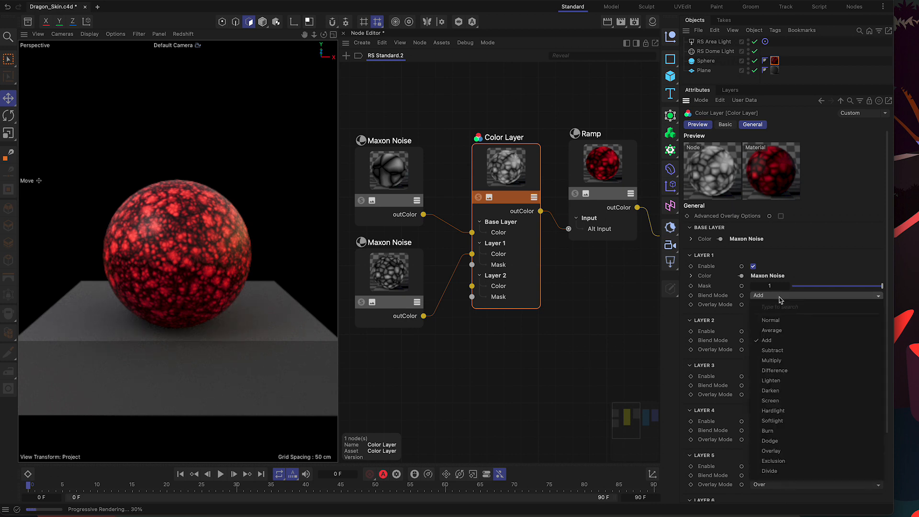
{"action": "left_click", "coordinate": [780, 322]}
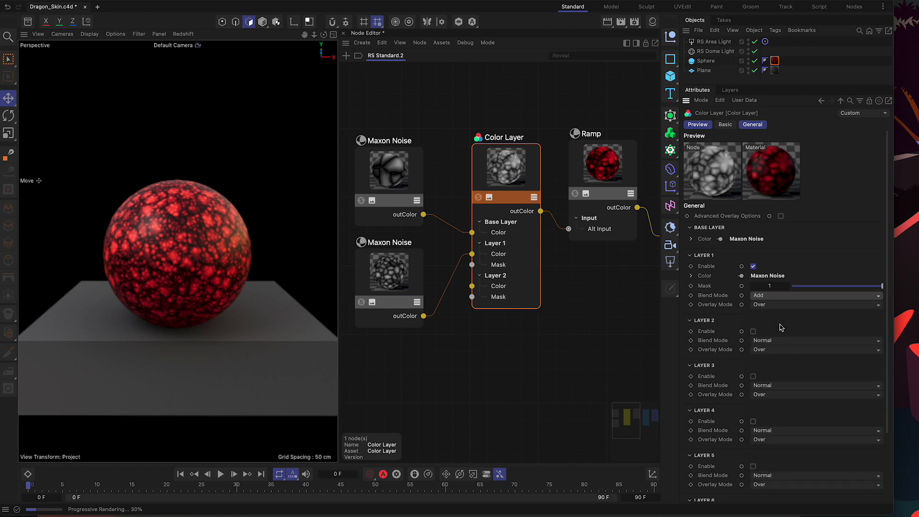
{"action": "left_click", "coordinate": [511, 359]}
Duplicate the lower Maxon Noise and place the copy below the two existing noise nodes.
{"action": "left_click_drag", "start_coordinate": [390, 286], "coordinate": [392, 278]}
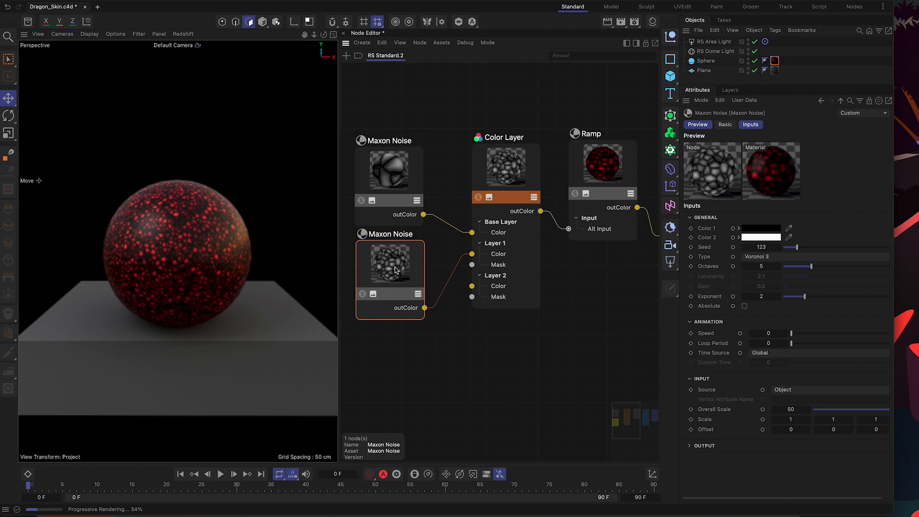
{"action": "left_click_drag", "start_coordinate": [394, 270], "coordinate": [394, 371], "text": "ctrl"}
{"action": "left_click", "coordinate": [493, 98]}
{"action": "left_click_drag", "start_coordinate": [481, 77], "coordinate": [585, 268]}
{"action": "left_click_drag", "start_coordinate": [593, 166], "coordinate": [605, 166]}
{"action": "scroll", "coordinate": [556, 338], "scroll_direction": "down", "scroll_amount": 1}
{"action": "scroll", "coordinate": [555, 341], "scroll_direction": "down", "scroll_amount": 2}
{"action": "left_click_drag", "start_coordinate": [427, 355], "coordinate": [393, 354]}
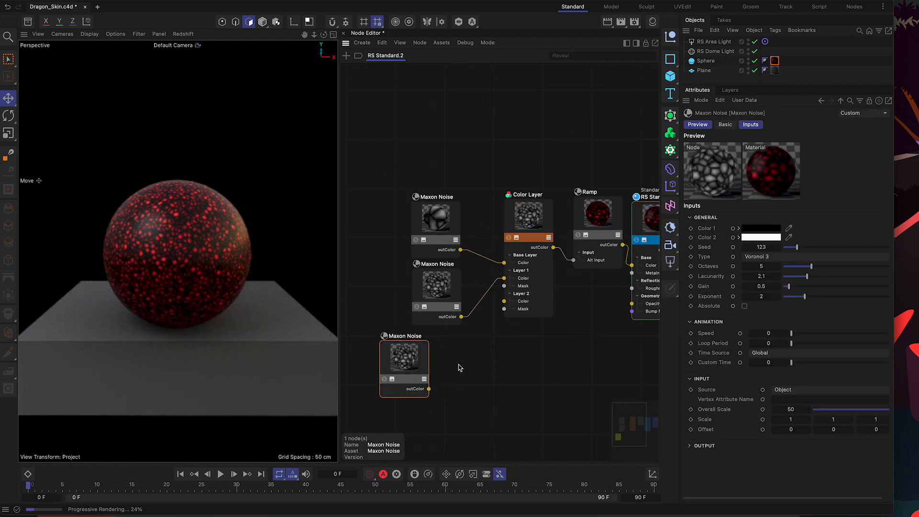
{"action": "left_click", "coordinate": [459, 367]}
Duplicate the Ramp beside the copied Maxon Noise and change its red end knot to white.
{"action": "left_click_drag", "start_coordinate": [593, 227], "coordinate": [482, 365], "text": "ctrl"}
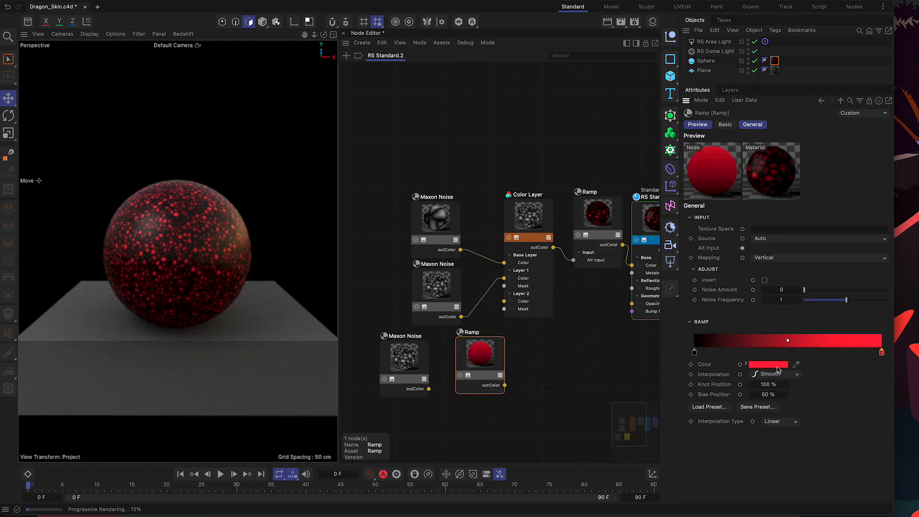
{"action": "double_click", "coordinate": [881, 353]}
{"action": "left_click_drag", "start_coordinate": [689, 428], "coordinate": [671, 411]}
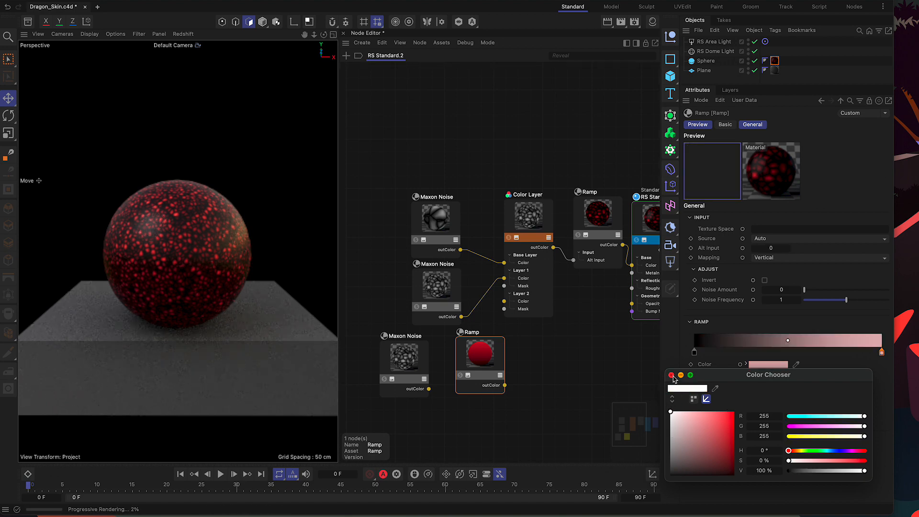
{"action": "left_click", "coordinate": [671, 375]}
{"action": "left_click", "coordinate": [574, 403]}
{"action": "left_click", "coordinate": [482, 359]}
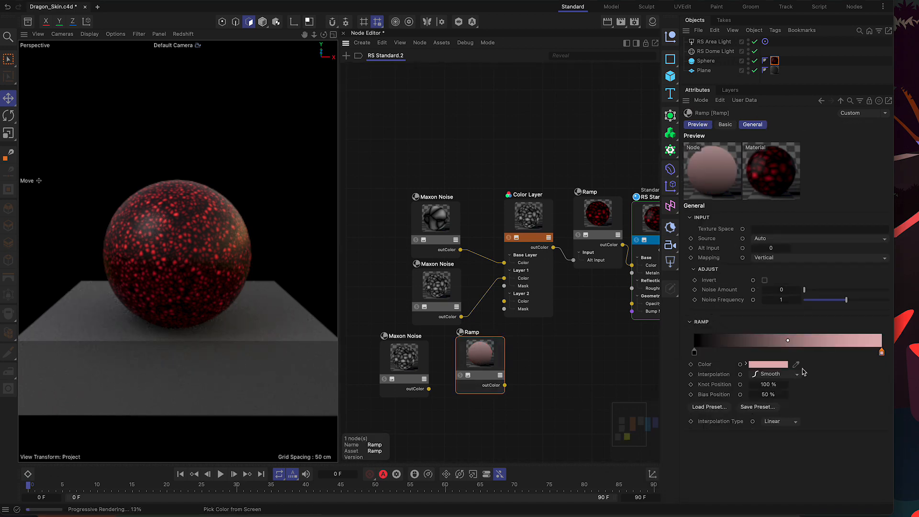
{"action": "left_click", "coordinate": [785, 365]}
{"action": "left_click_drag", "start_coordinate": [669, 413], "coordinate": [671, 412]}
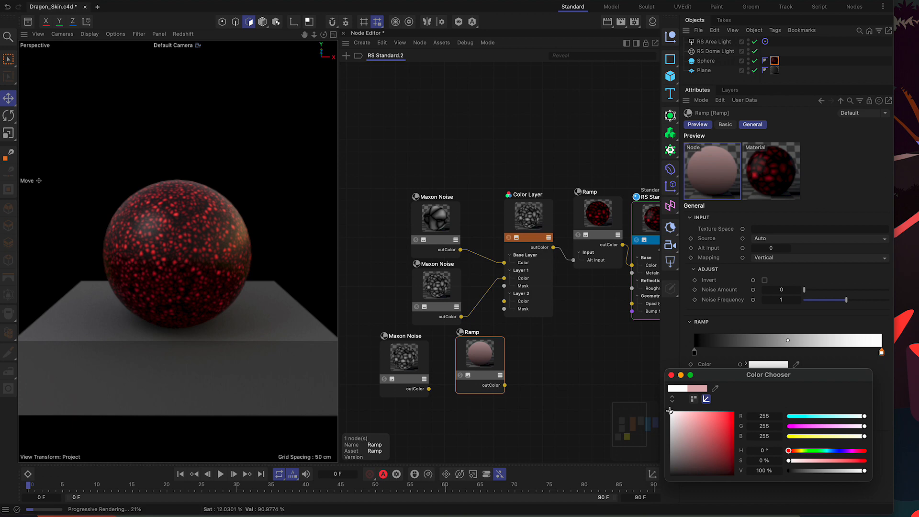
{"action": "left_click", "coordinate": [671, 375]}
{"action": "left_click", "coordinate": [563, 397]}
Connect the copied Maxon Noise to the new Ramp's Alt Input and that Ramp's outColor to the Color Layer's Layer 1 Mask.
{"action": "left_click", "coordinate": [488, 366]}
{"action": "left_click_drag", "start_coordinate": [489, 366], "coordinate": [483, 371]}
{"action": "left_click_drag", "start_coordinate": [429, 389], "coordinate": [473, 364]}
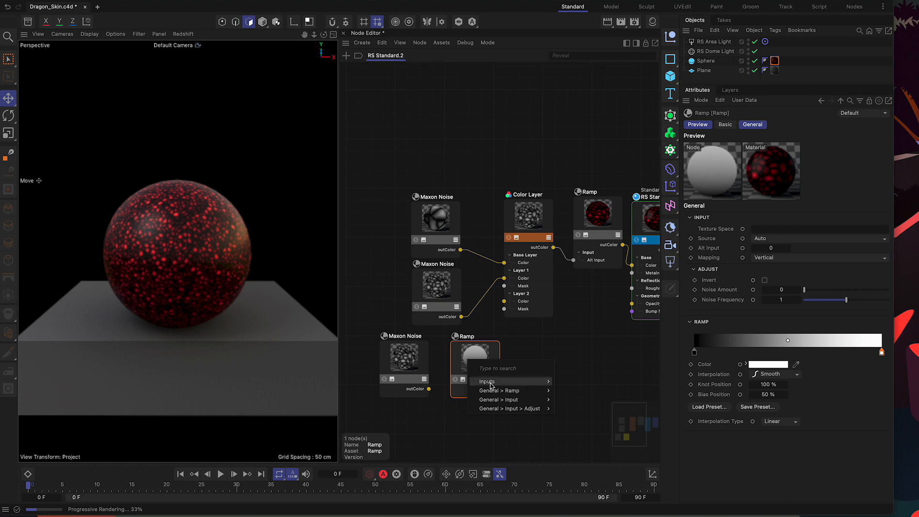
{"action": "mouse_move", "coordinate": [498, 410]}
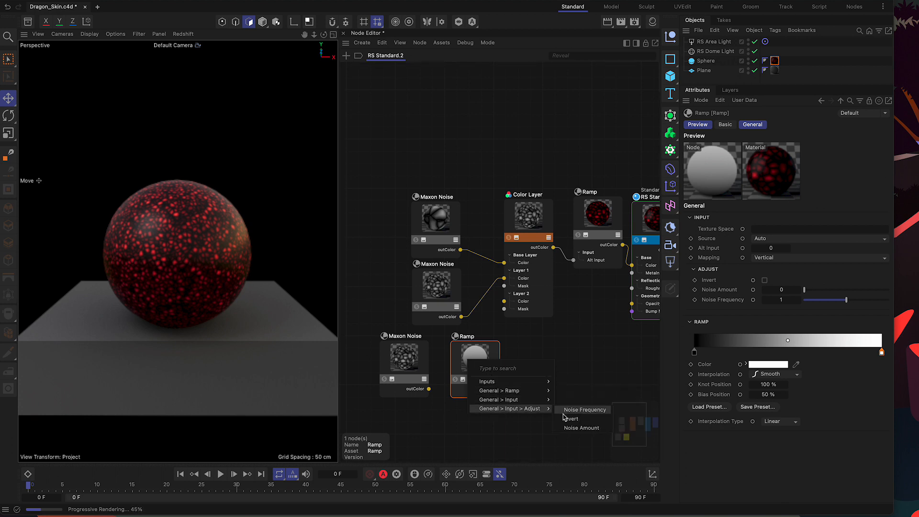
{"action": "mouse_move", "coordinate": [544, 402]}
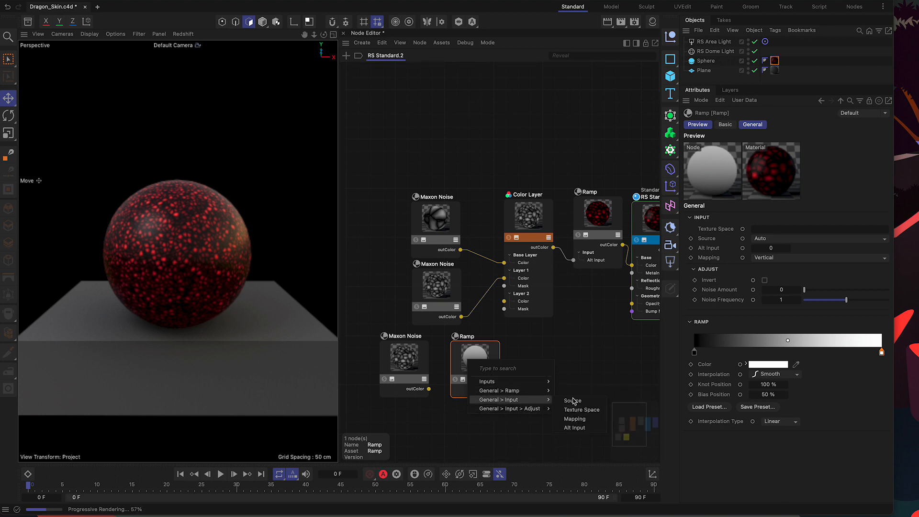
{"action": "left_click", "coordinate": [574, 427]}
{"action": "left_click_drag", "start_coordinate": [421, 368], "coordinate": [400, 369]}
{"action": "left_click_drag", "start_coordinate": [467, 368], "coordinate": [504, 286]}
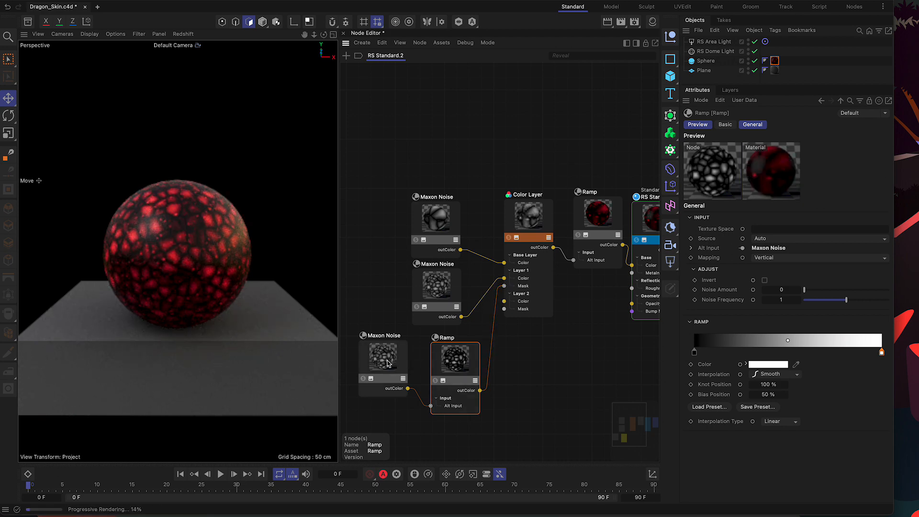
Set the mask's Maxon Noise type to Turbulence and its Overall Scale to 200.
{"action": "left_click", "coordinate": [388, 364]}
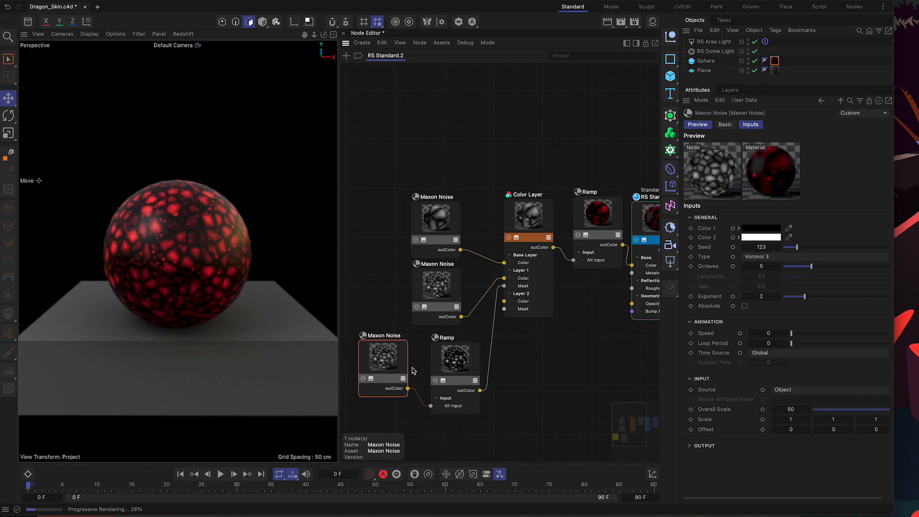
{"action": "left_click", "coordinate": [802, 257]}
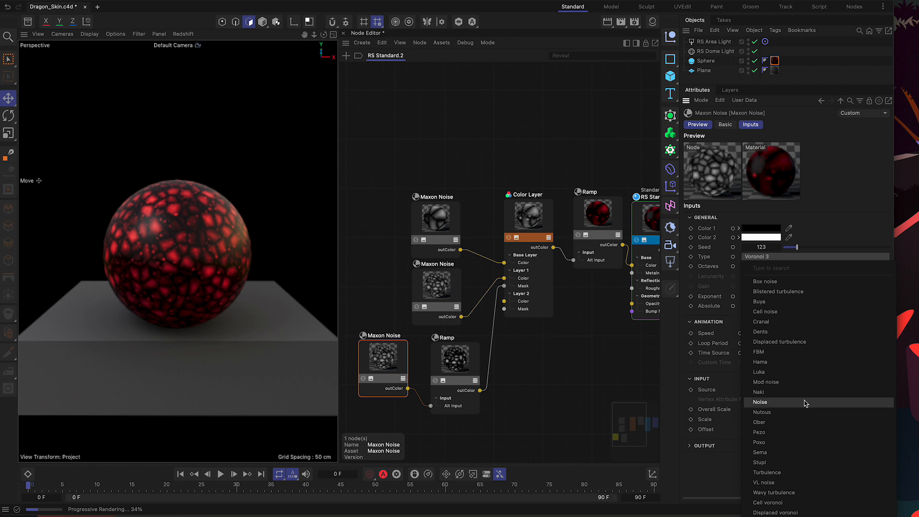
{"action": "left_click", "coordinate": [798, 474]}
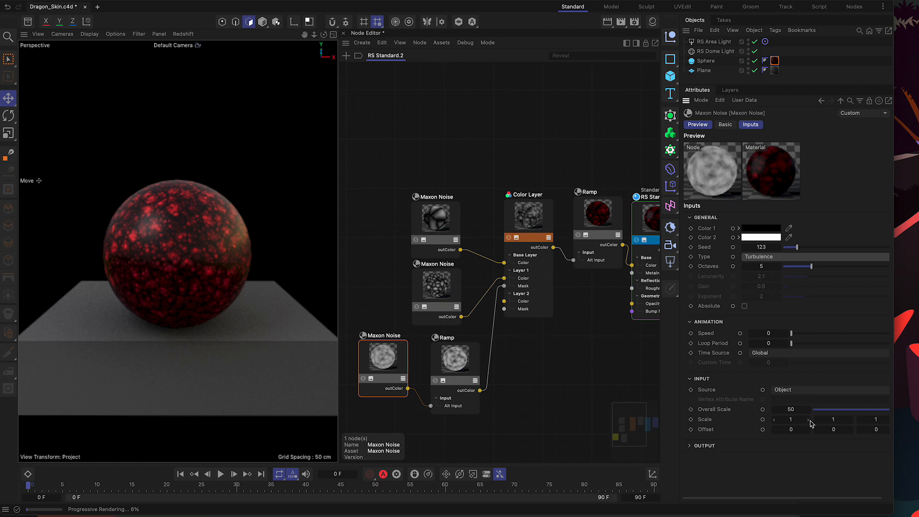
{"action": "left_click", "coordinate": [798, 409]}
{"action": "type", "text": "200"}
{"action": "key", "text": "Return"}
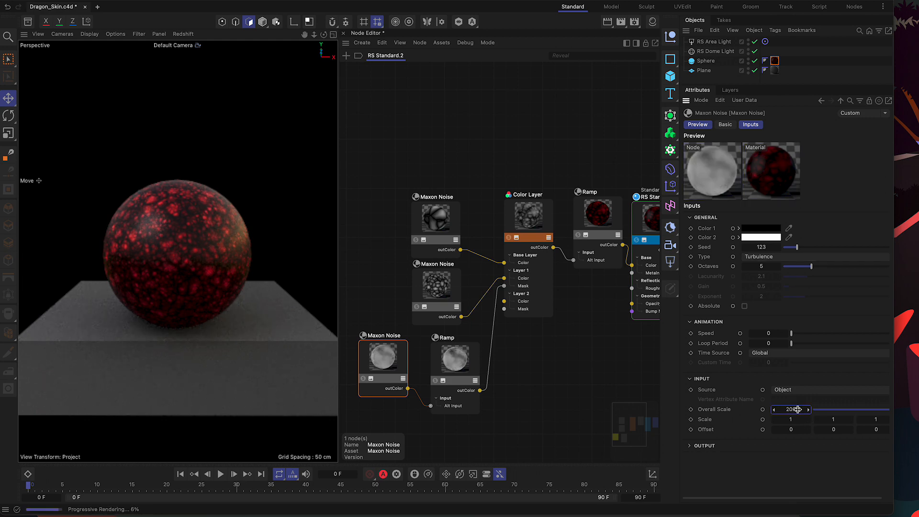
Sharpen the mask Ramp's contrast by moving its black knot inward and its white knot to about 61 %.
{"action": "left_click", "coordinate": [437, 297]}
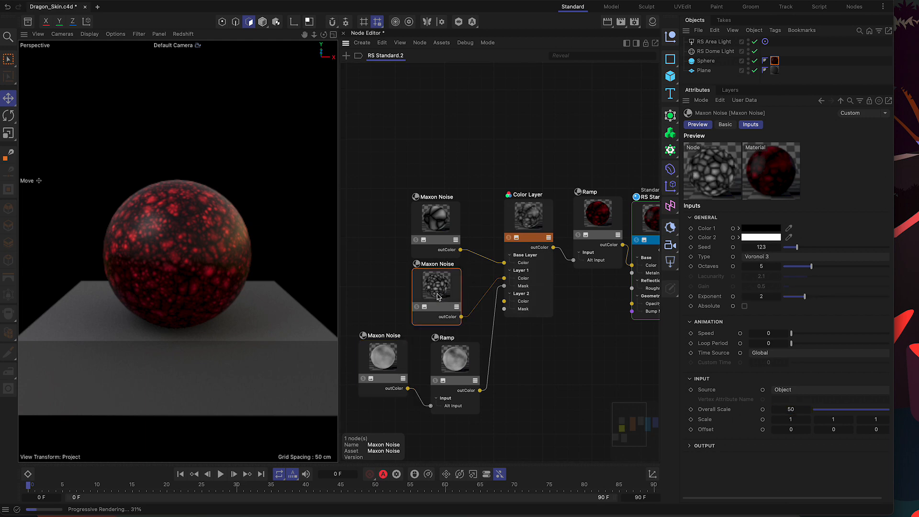
{"action": "left_click", "coordinate": [554, 239]}
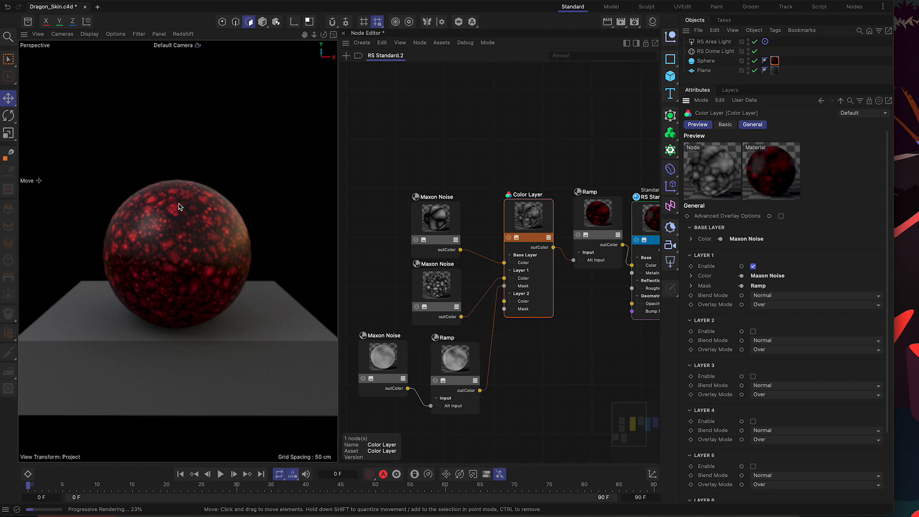
{"action": "left_click", "coordinate": [462, 359]}
{"action": "left_click_drag", "start_coordinate": [695, 353], "coordinate": [742, 353]}
{"action": "left_click_drag", "start_coordinate": [882, 353], "coordinate": [791, 353]}
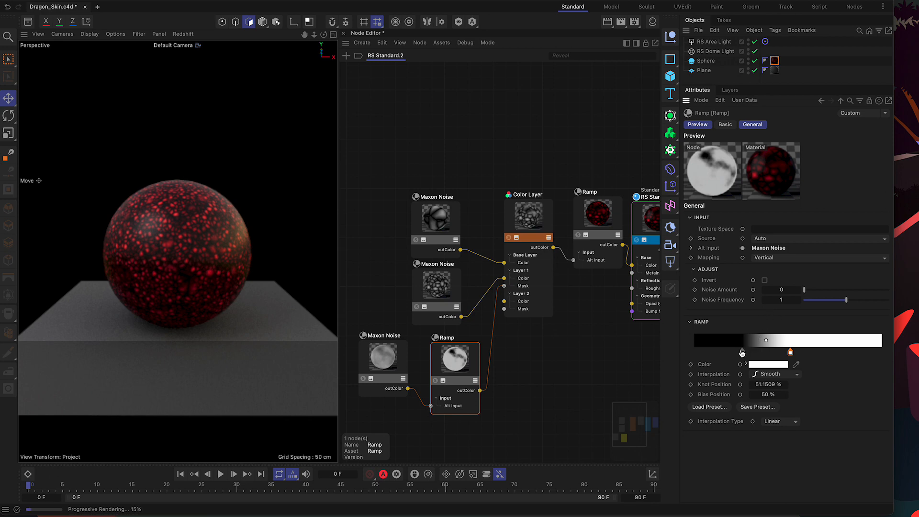
{"action": "left_click_drag", "start_coordinate": [742, 354], "coordinate": [808, 352]}
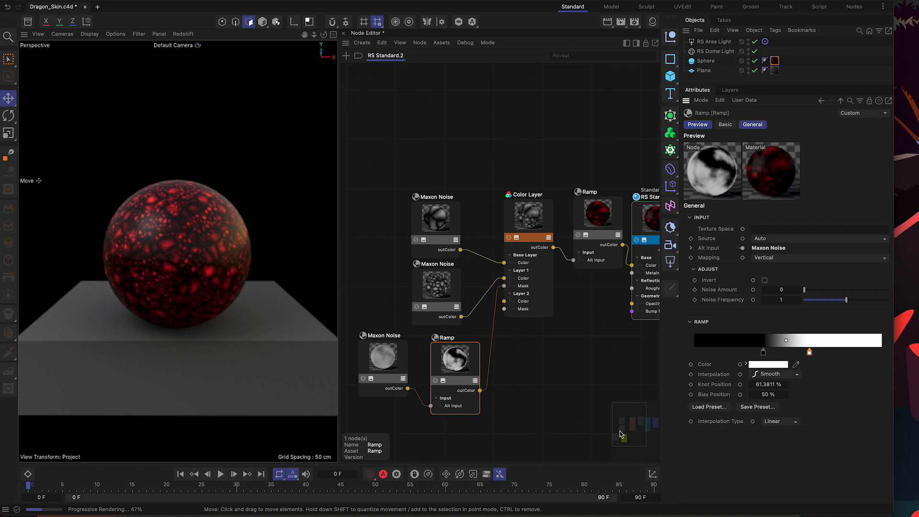
Space out the mask's Maxon Noise and Ramp below the other nodes to tidy the graph.
{"action": "scroll", "coordinate": [507, 171], "scroll_direction": "down", "scroll_amount": 2}
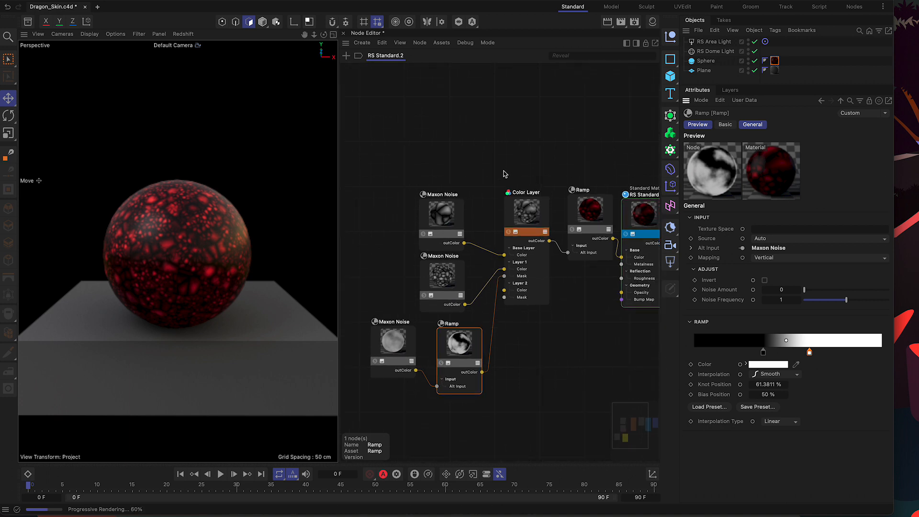
{"action": "left_click_drag", "start_coordinate": [465, 343], "coordinate": [456, 342]}
{"action": "left_click_drag", "start_coordinate": [404, 330], "coordinate": [388, 339]}
{"action": "left_click_drag", "start_coordinate": [367, 155], "coordinate": [656, 395]}
{"action": "scroll", "coordinate": [560, 320], "scroll_direction": "down", "scroll_amount": 3}
{"action": "middle_click_drag", "start_coordinate": [587, 359], "coordinate": [511, 307]}
{"action": "left_click_drag", "start_coordinate": [367, 144], "coordinate": [659, 398]}
{"action": "middle_click_drag", "start_coordinate": [530, 195], "coordinate": [542, 157]}
{"action": "left_click", "coordinate": [542, 158]}
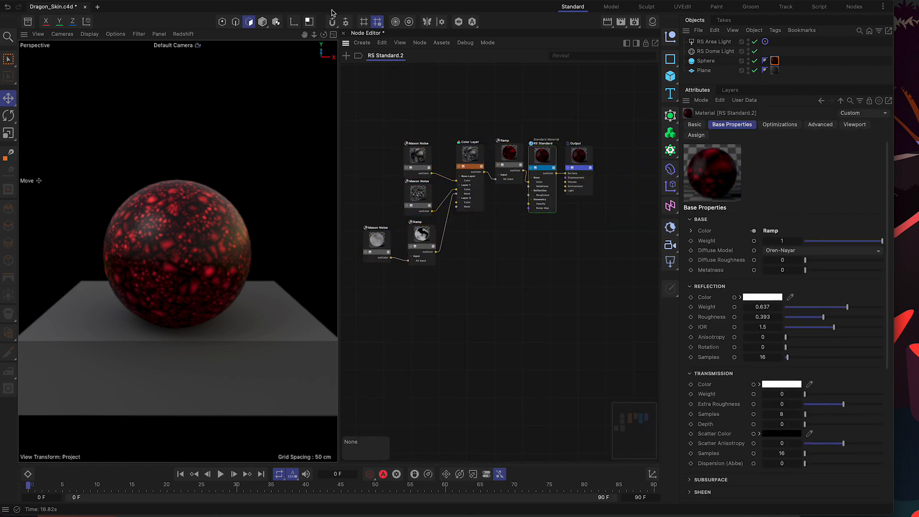
Add a Bump Map node and place it below the main row of nodes.
{"action": "left_click", "coordinate": [346, 55]}
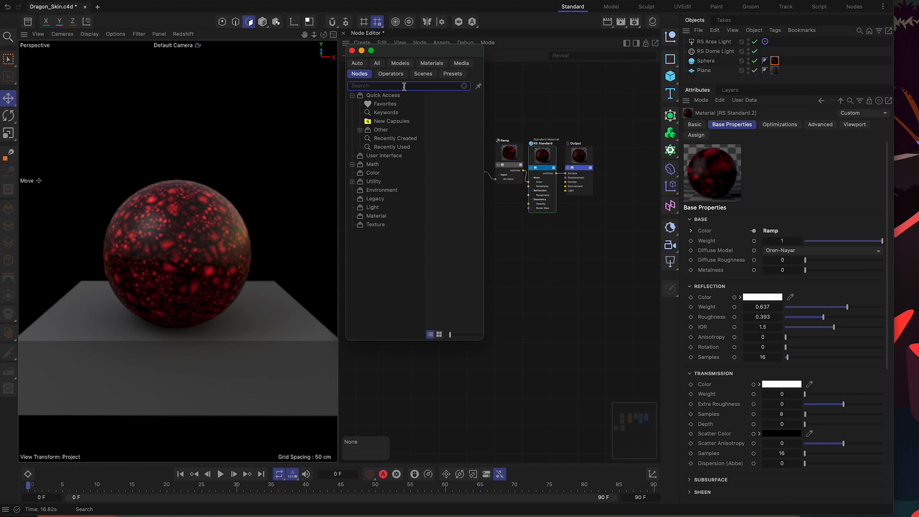
{"action": "type", "text": "bu"}
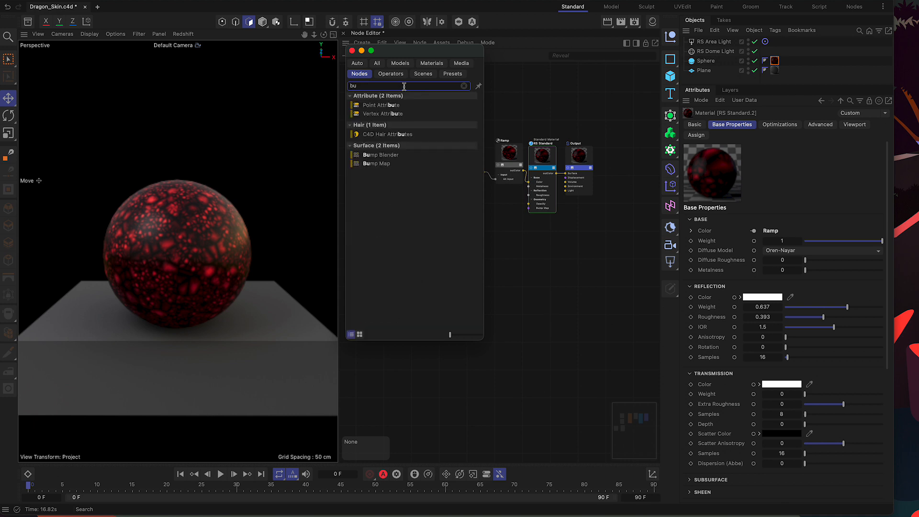
{"action": "type", "text": "mp"}
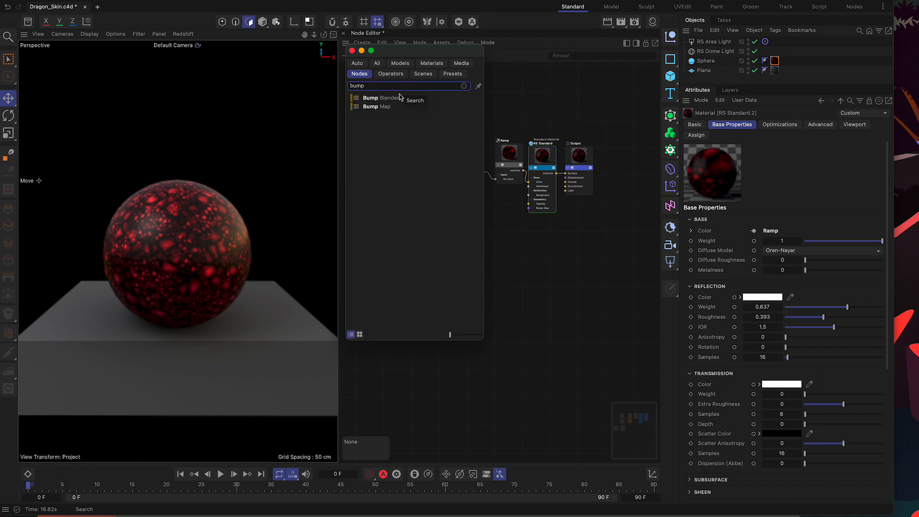
{"action": "double_click", "coordinate": [357, 107]}
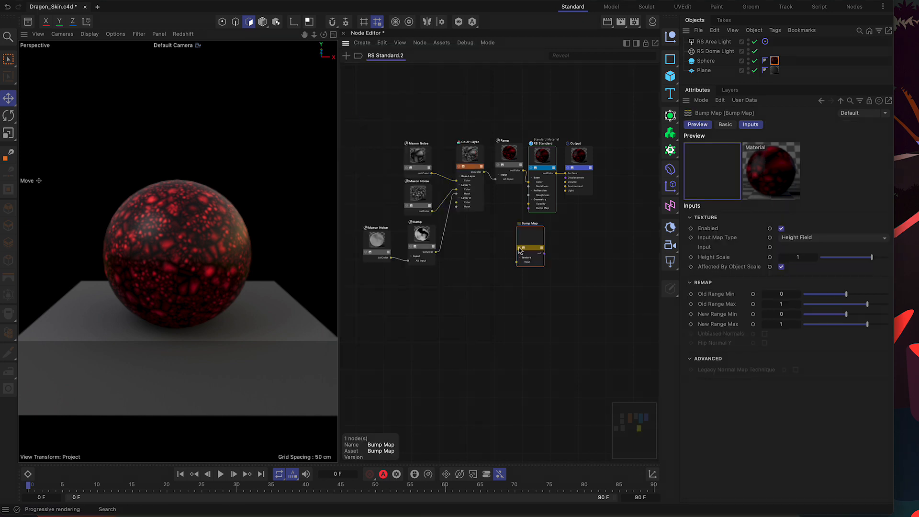
{"action": "left_click_drag", "start_coordinate": [531, 243], "coordinate": [480, 250]}
{"action": "scroll", "coordinate": [460, 318], "scroll_direction": "up", "scroll_amount": 5}
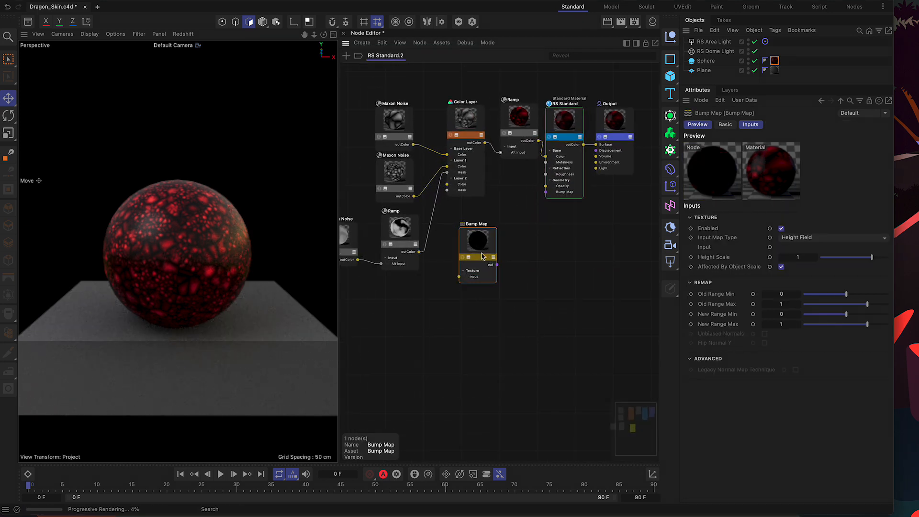
{"action": "scroll", "coordinate": [458, 323], "scroll_direction": "up", "scroll_amount": 1}
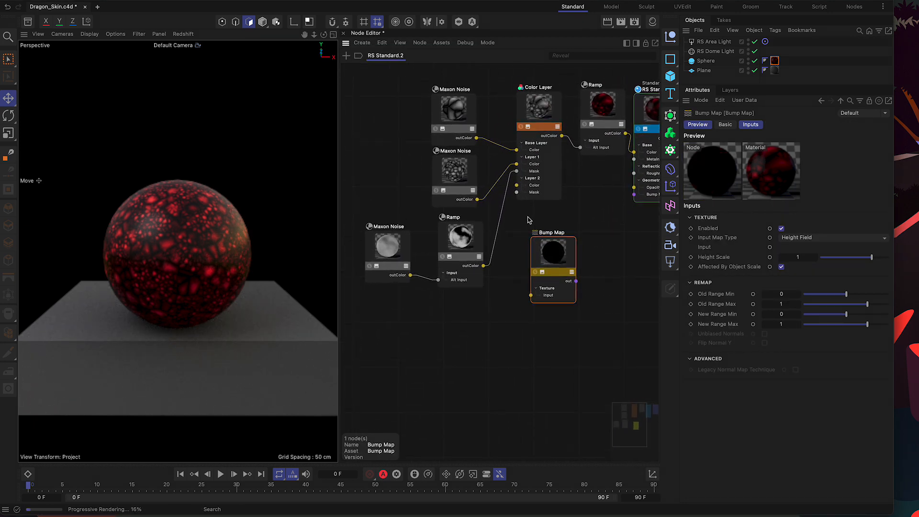
{"action": "left_click_drag", "start_coordinate": [550, 251], "coordinate": [555, 260]}
{"action": "scroll", "coordinate": [599, 228], "scroll_direction": "right", "scroll_amount": 5}
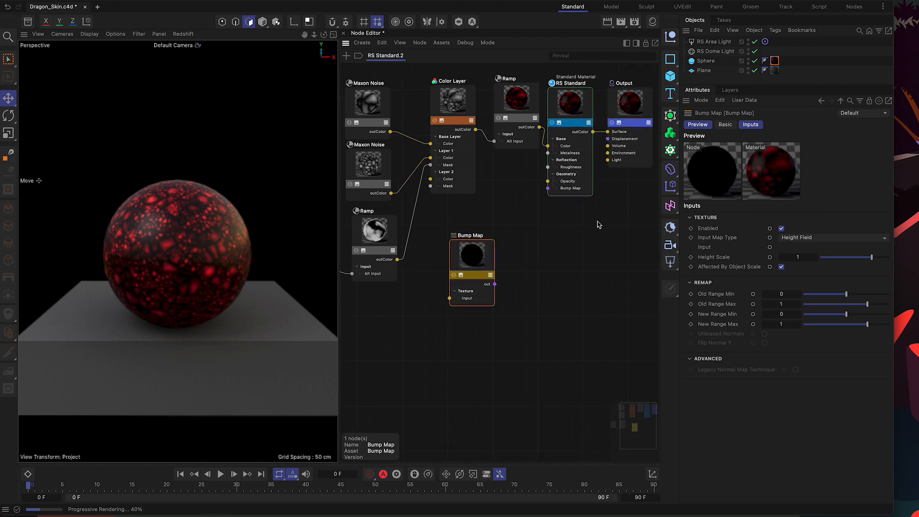
{"action": "left_click_drag", "start_coordinate": [429, 259], "coordinate": [468, 244]}
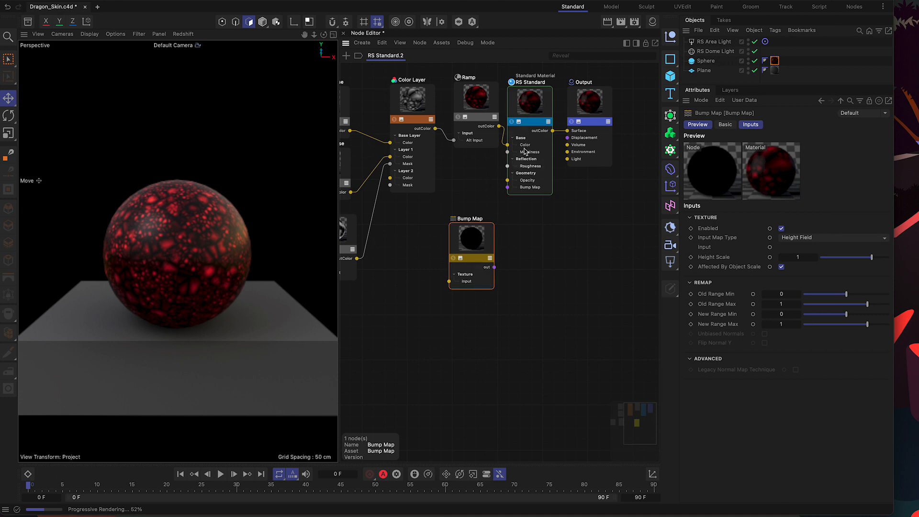
Move RS Standard and Output further along the row and connect the Bump Map's out to RS Standard's Bump Map input.
{"action": "left_click_drag", "start_coordinate": [580, 227], "coordinate": [545, 143]}
{"action": "left_click_drag", "start_coordinate": [474, 240], "coordinate": [539, 187]}
{"action": "left_click_drag", "start_coordinate": [509, 251], "coordinate": [522, 255]}
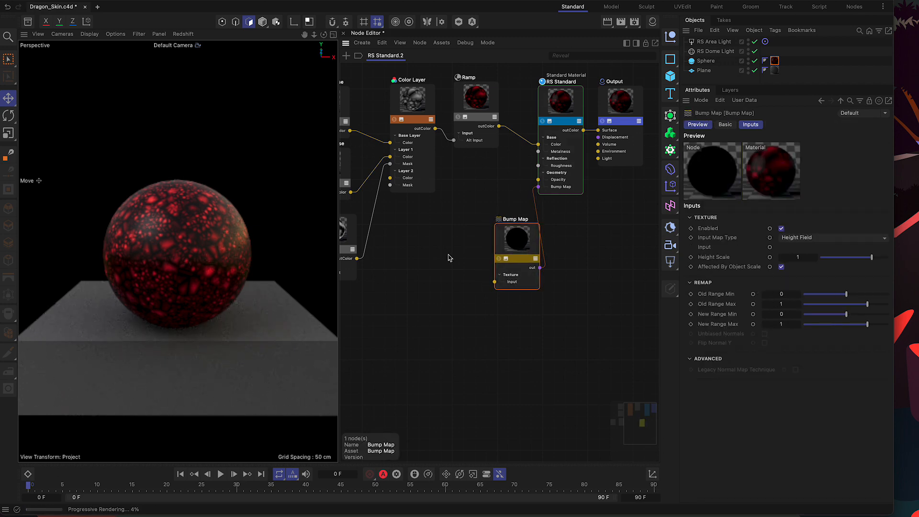
{"action": "left_click", "coordinate": [450, 257]}
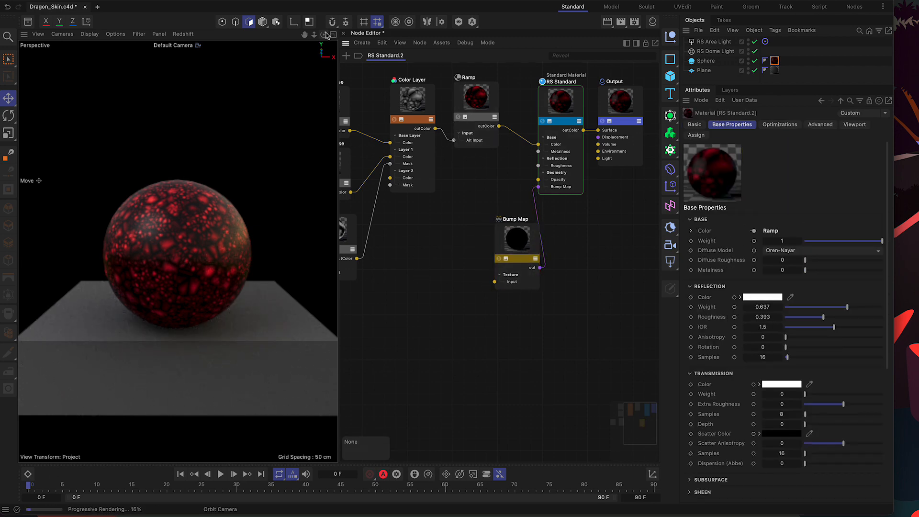
Add a second Ramp node below the main row and place it just before the Bump Map node.
{"action": "key", "text": "shift+c"}
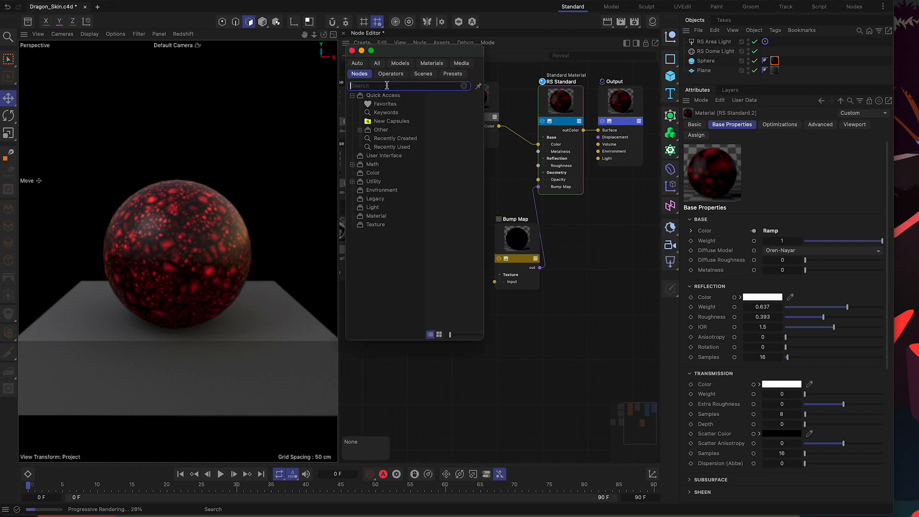
{"action": "type", "text": "ramp"}
{"action": "key", "text": "Return"}
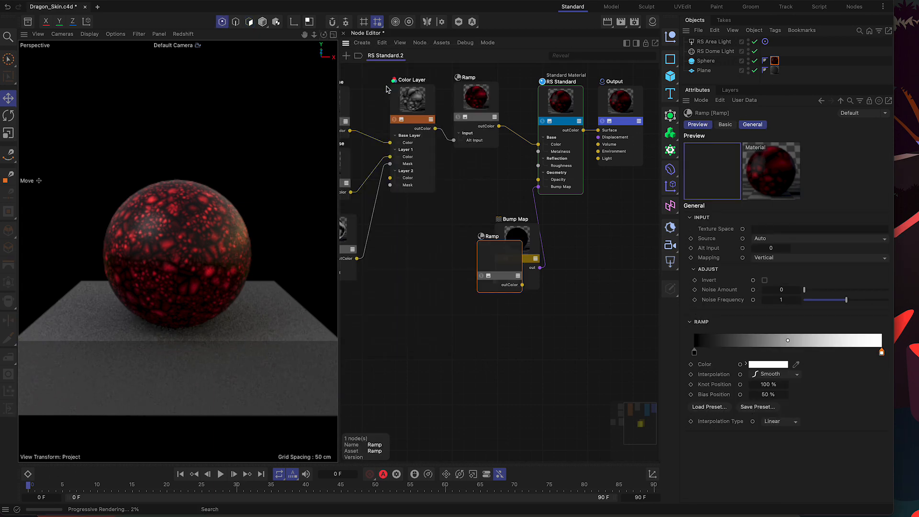
{"action": "left_click_drag", "start_coordinate": [497, 265], "coordinate": [463, 254]}
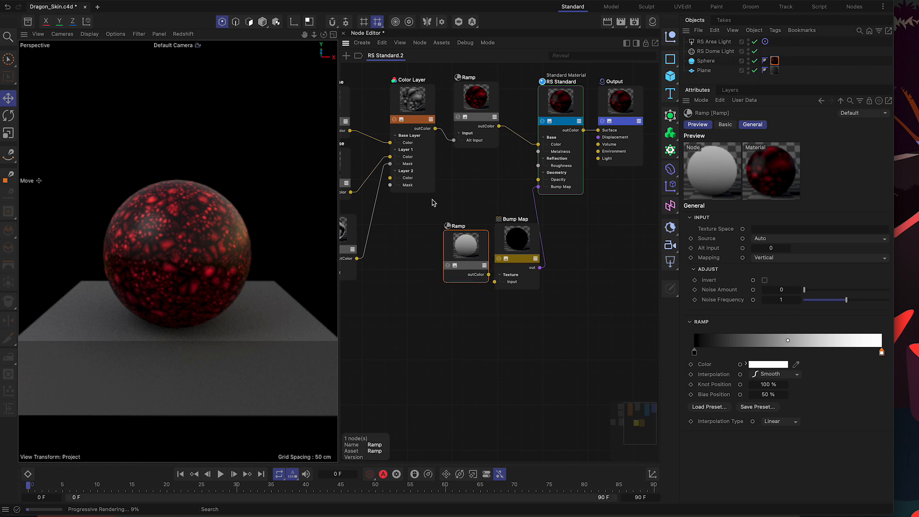
Shift Color Layer back toward the noise nodes and line up the color Ramp above the new Ramp.
{"action": "left_click_drag", "start_coordinate": [410, 103], "coordinate": [396, 103]}
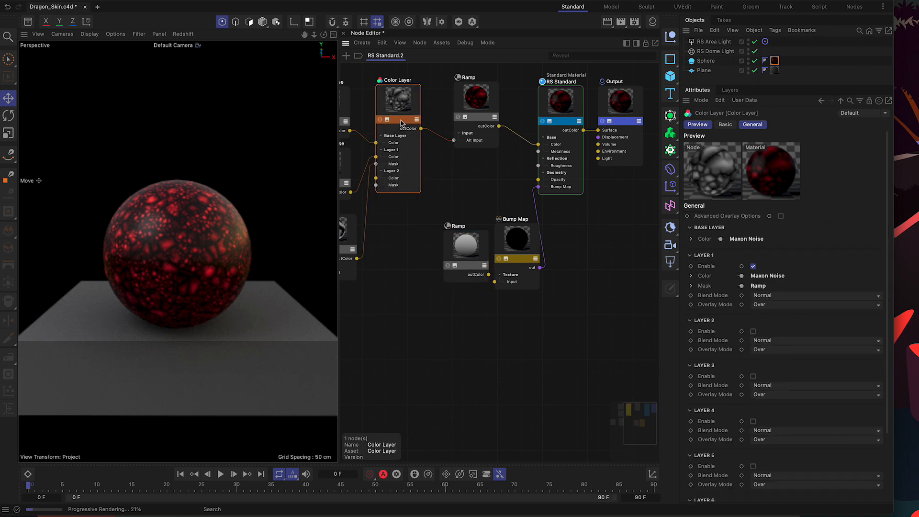
{"action": "left_click_drag", "start_coordinate": [482, 107], "coordinate": [460, 110]}
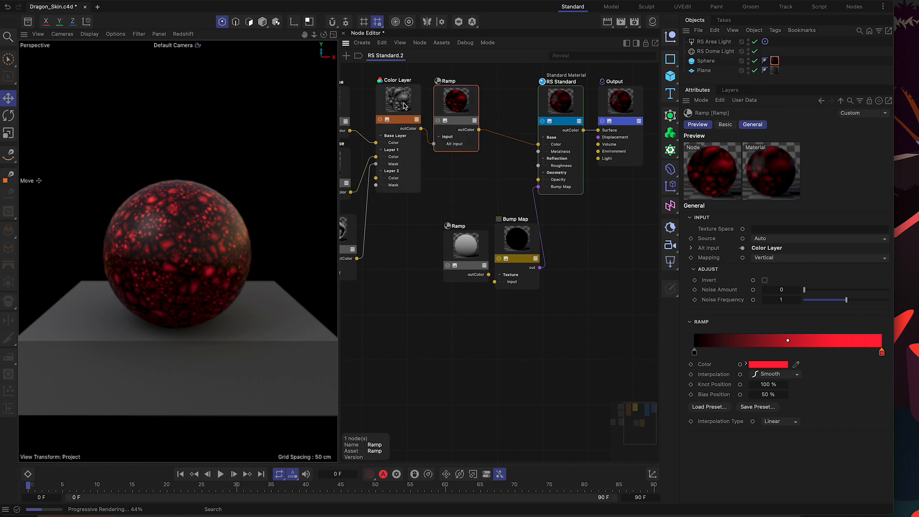
{"action": "left_click_drag", "start_coordinate": [461, 103], "coordinate": [470, 102]}
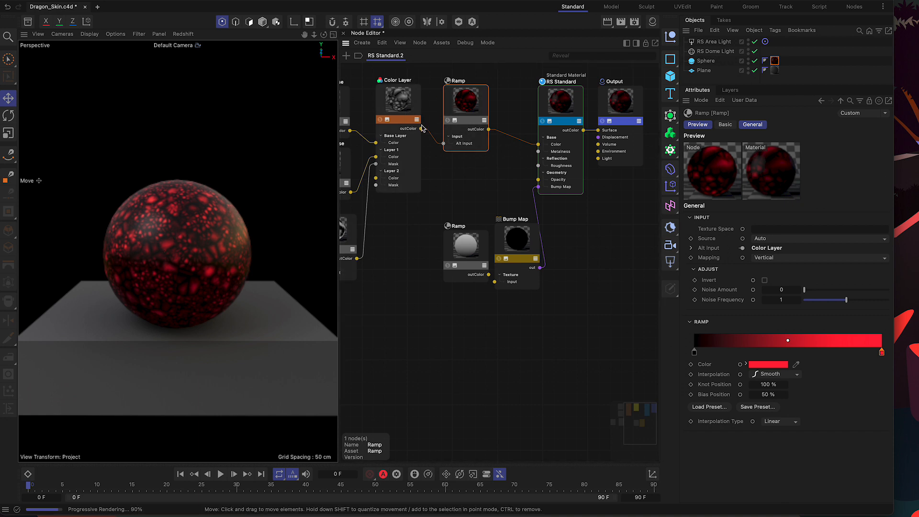
Feed Color Layer's outColor into the new Ramp's Alt Input, and connect that Ramp's outColor to the Bump Map's Input.
{"action": "right_click", "coordinate": [458, 247]}
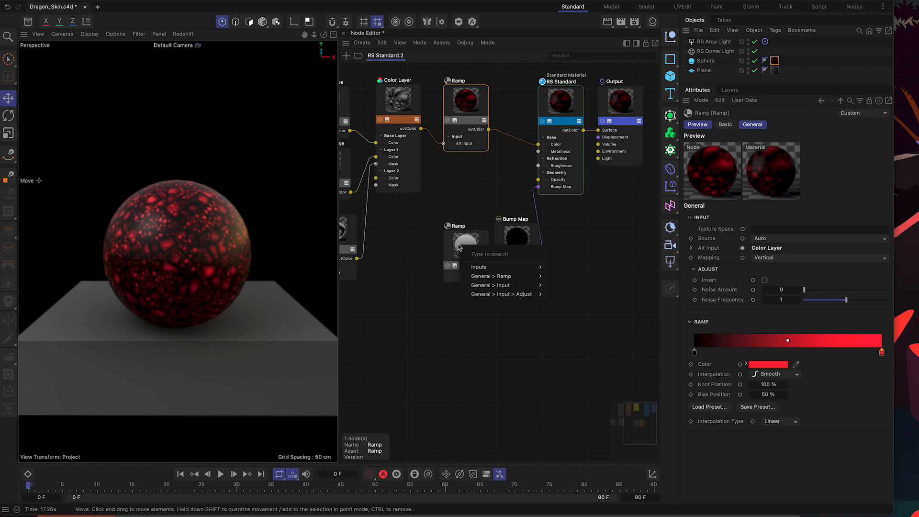
{"action": "mouse_move", "coordinate": [527, 285]}
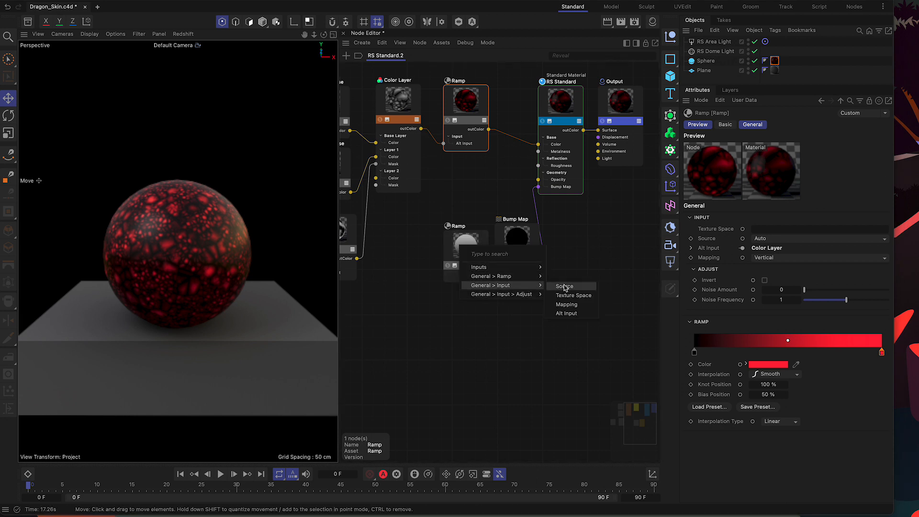
{"action": "left_click", "coordinate": [566, 313]}
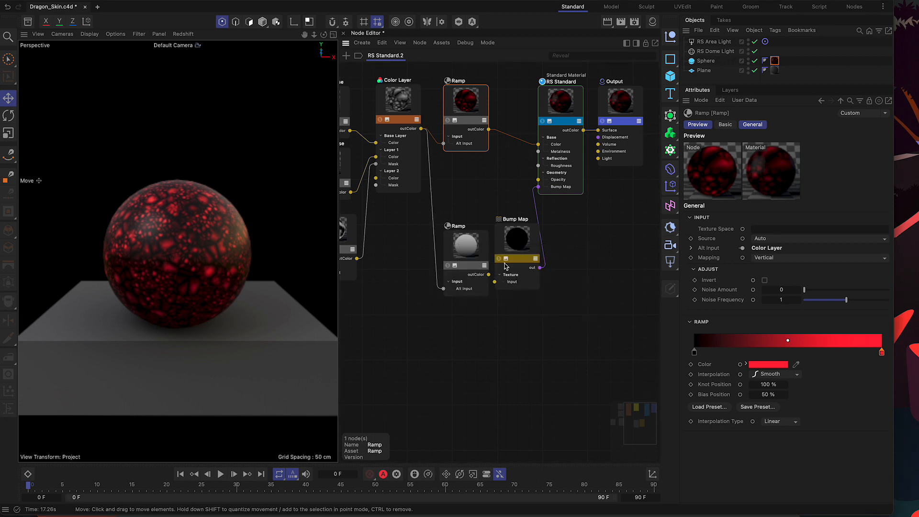
{"action": "left_click", "coordinate": [475, 261]}
{"action": "left_click_drag", "start_coordinate": [485, 267], "coordinate": [495, 282]}
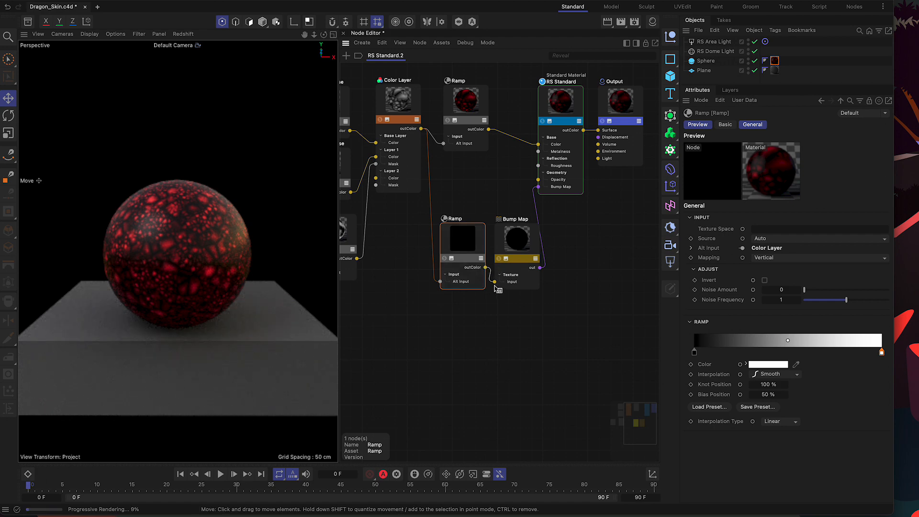
Keep the Bump Map's Input Map Type at Height Field, try a Height Scale of 5, and settle on 2.
{"action": "left_click", "coordinate": [519, 242]}
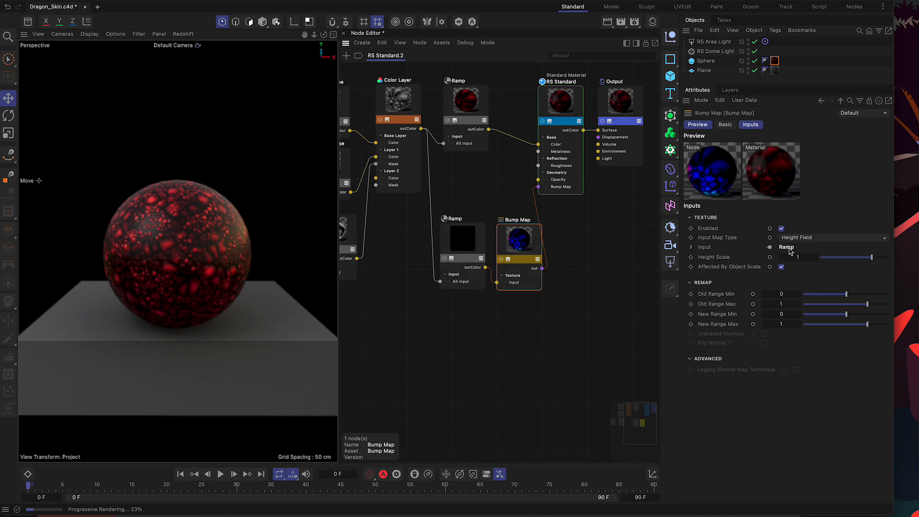
{"action": "left_click", "coordinate": [821, 238]}
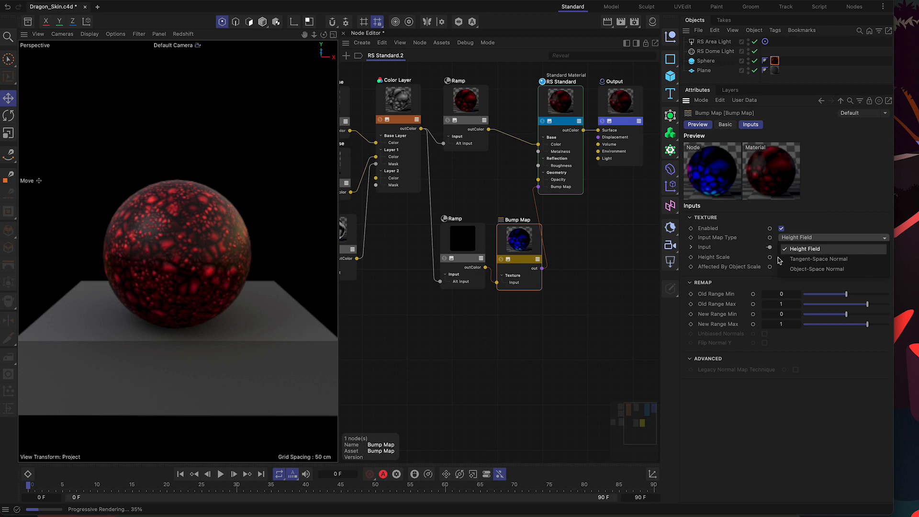
{"action": "left_click", "coordinate": [536, 333]}
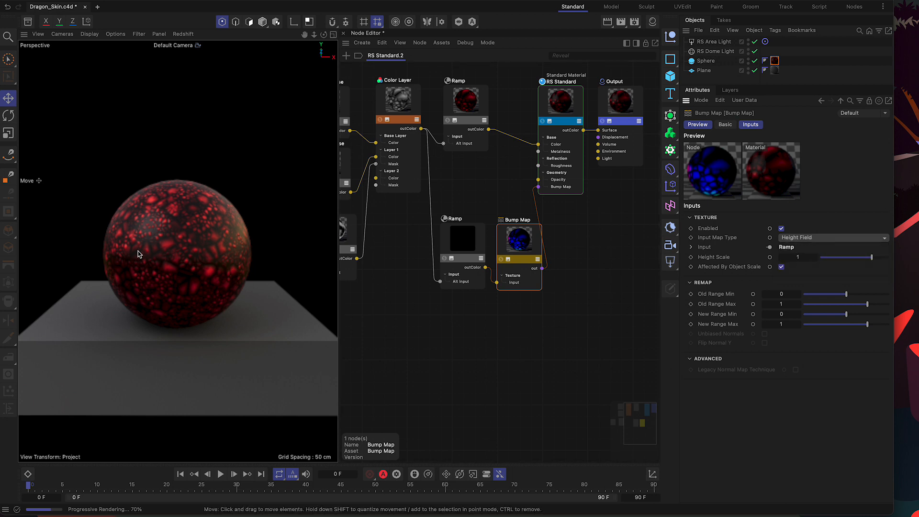
{"action": "left_click", "coordinate": [810, 257]}
{"action": "type", "text": "5"}
{"action": "key", "text": "Return"}
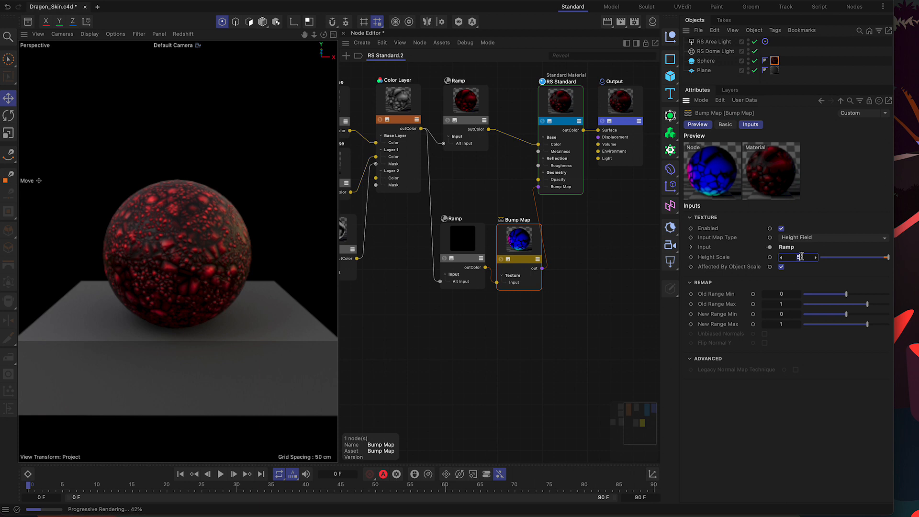
{"action": "key", "text": "Return"}
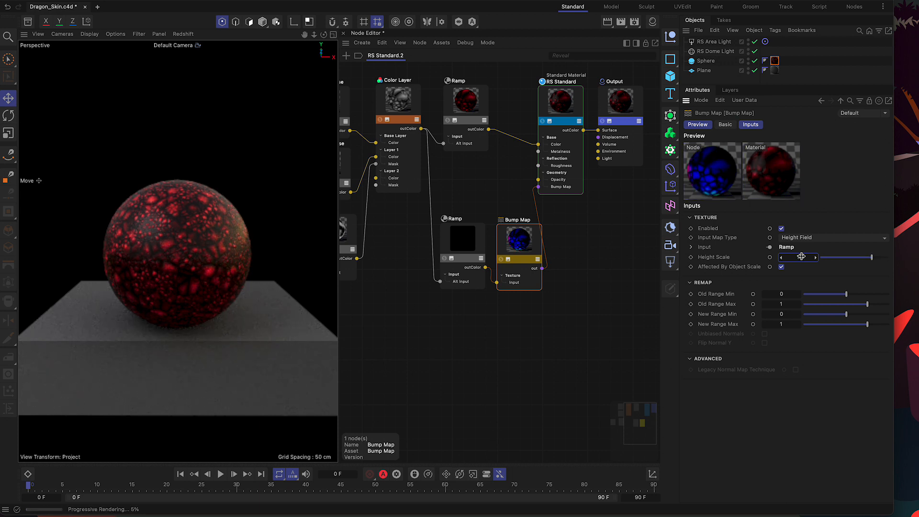
{"action": "type", "text": "2"}
{"action": "key", "text": "Return"}
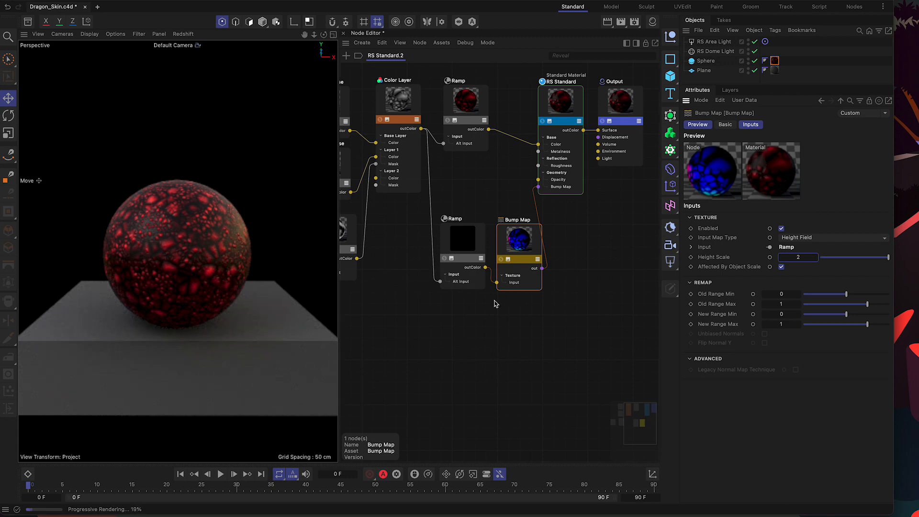
Move the turbulence Maxon Noise closer to its mask Ramp and set its Overall Scale to 150.
{"action": "key", "text": "h"}
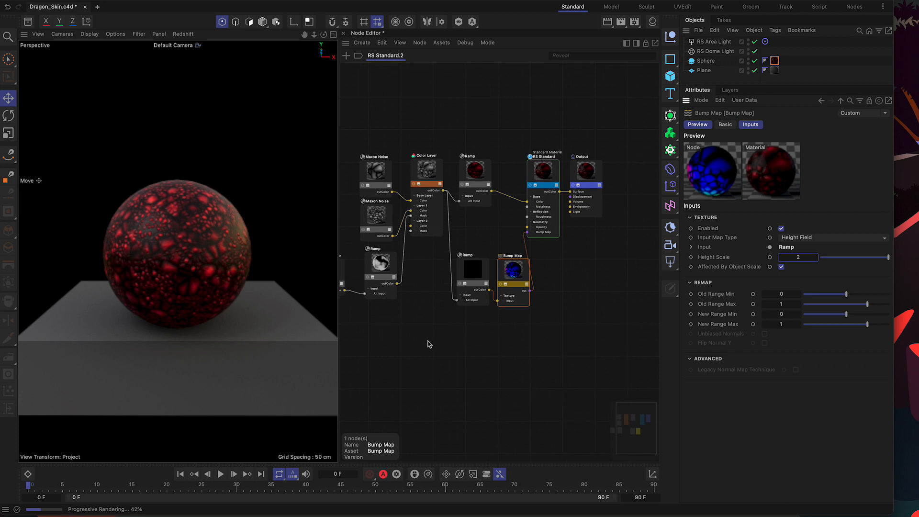
{"action": "scroll", "coordinate": [431, 341], "scroll_direction": "left", "scroll_amount": 5}
{"action": "left_click", "coordinate": [431, 261]}
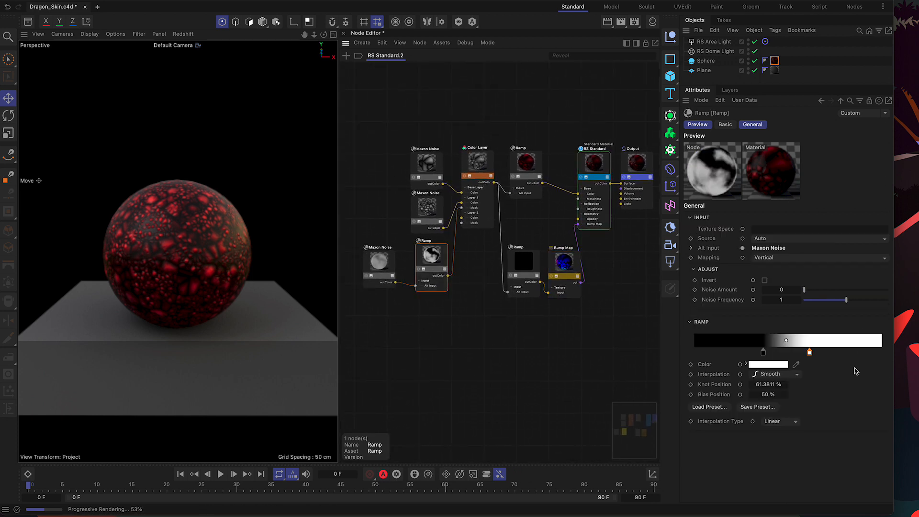
{"action": "left_click_drag", "start_coordinate": [385, 261], "coordinate": [395, 256]}
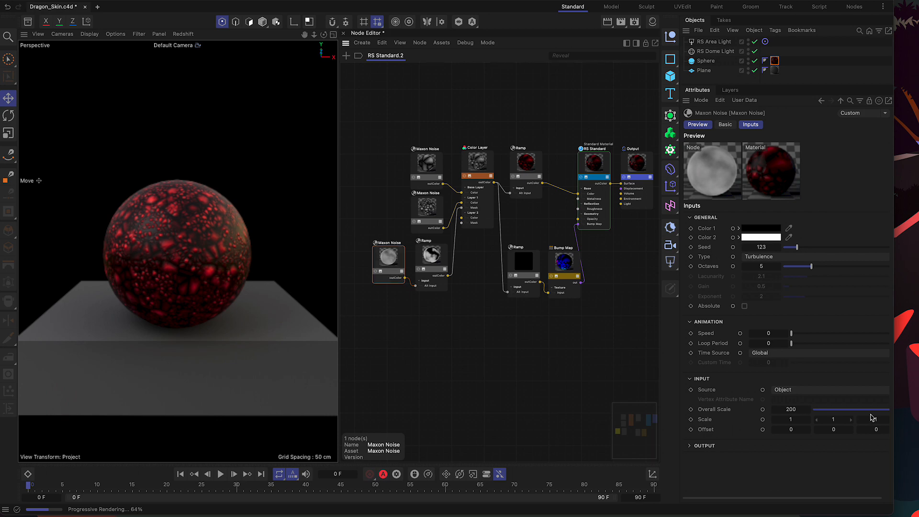
{"action": "mouse_move", "coordinate": [884, 411]}
{"action": "left_mouse_down"}
{"action": "mouse_move", "coordinate": [847, 411]}
{"action": "mouse_move", "coordinate": [883, 410]}
{"action": "left_mouse_up"}
{"action": "double_click", "coordinate": [796, 409]}
{"action": "type", "text": "150"}
{"action": "key", "text": "Tab"}
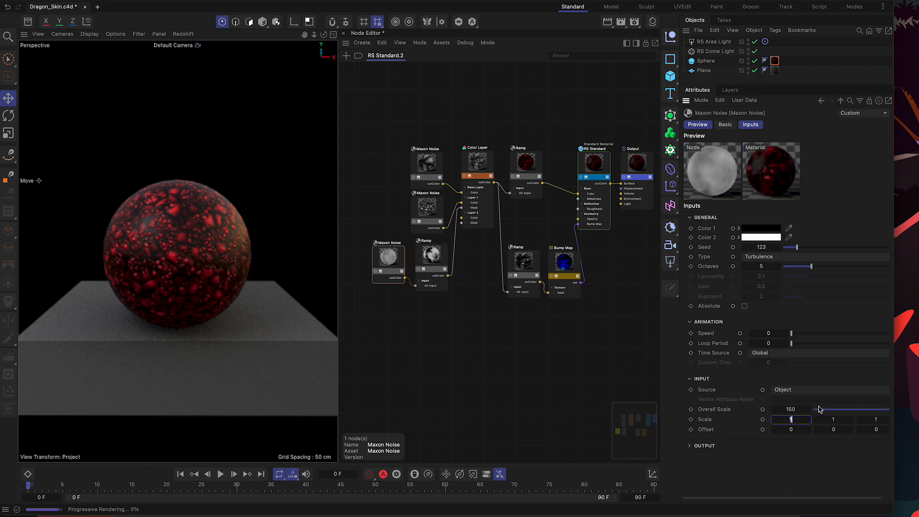
Set the Overall Scale of the Voronoi noise feeding Color Layer's Base Layer to 100.
{"action": "left_click", "coordinate": [430, 165]}
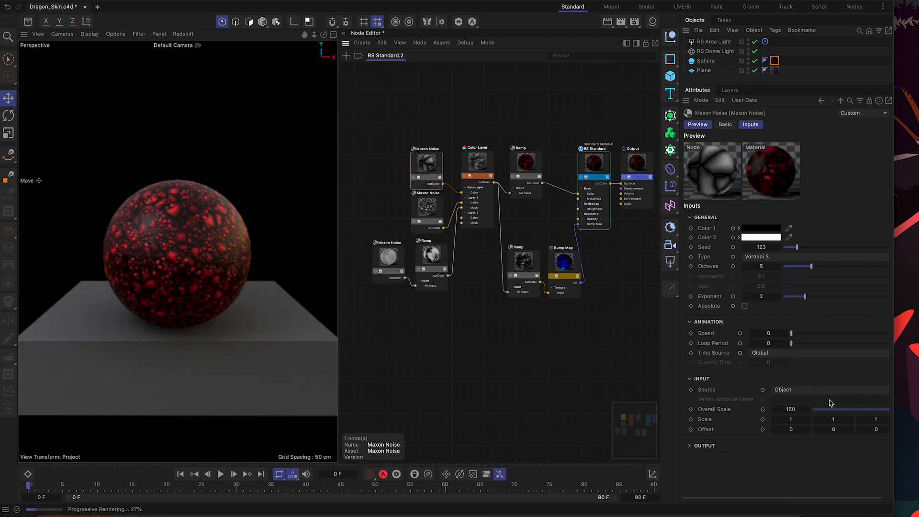
{"action": "left_click", "coordinate": [802, 409]}
{"action": "type", "text": "100"}
{"action": "key", "text": "Tab"}
Set the Overall Scale of the Voronoi noise feeding Color Layer's Layer 1 to 35.
{"action": "left_click", "coordinate": [426, 208]}
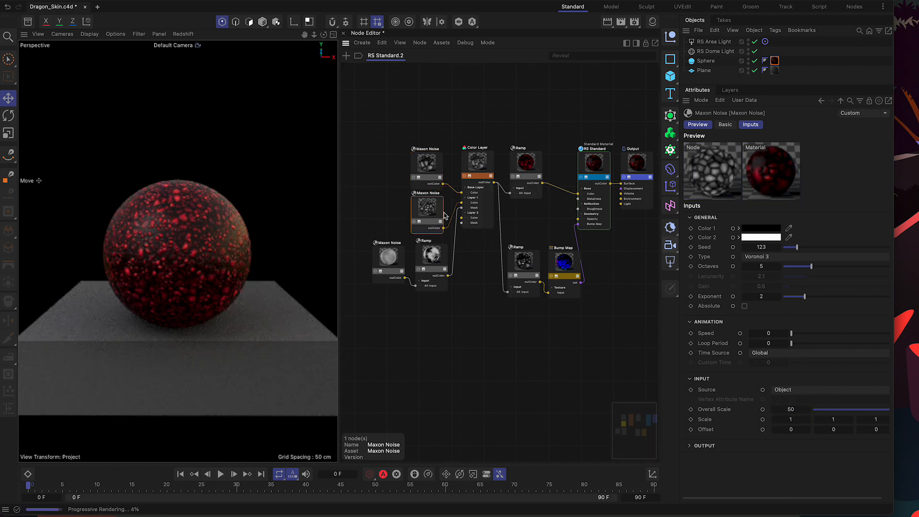
{"action": "left_click", "coordinate": [800, 410]}
{"action": "type", "text": "35"}
{"action": "key", "text": "Tab"}
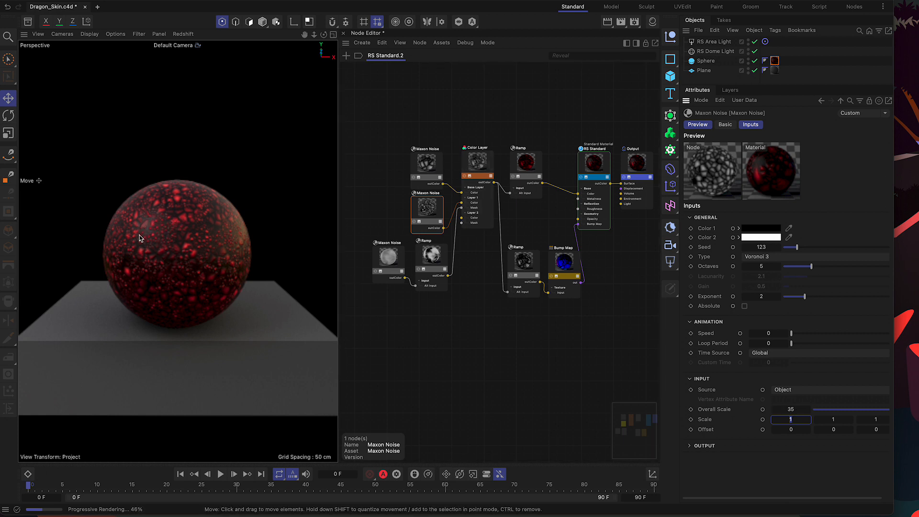
Readjust the mask Ramp's contrast, with the black knot at about 41 % and the white knot closer to it.
{"action": "left_click", "coordinate": [437, 260]}
{"action": "left_click_drag", "start_coordinate": [808, 351], "coordinate": [821, 353]}
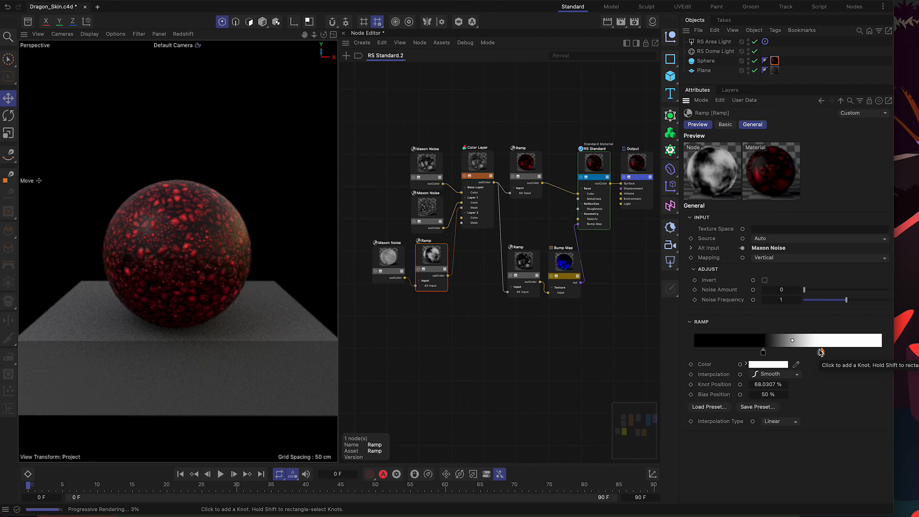
{"action": "left_click_drag", "start_coordinate": [763, 352], "coordinate": [797, 357]}
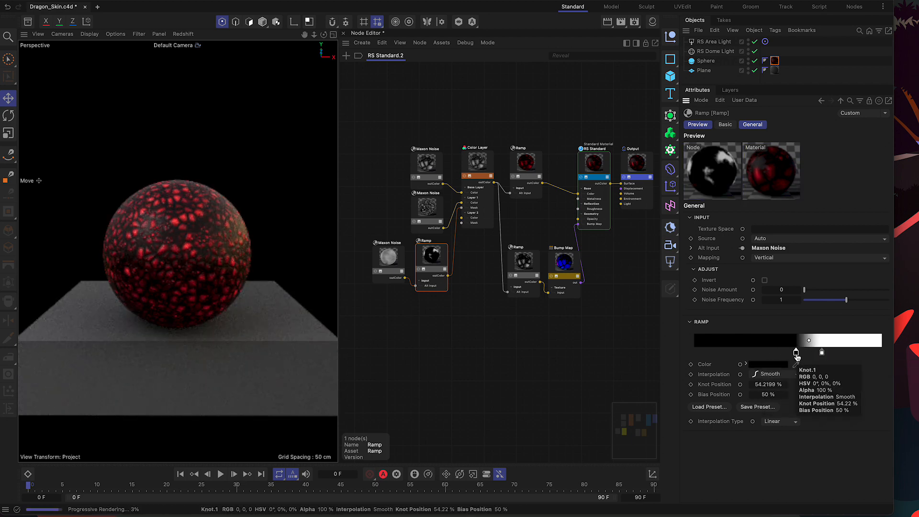
{"action": "left_click_drag", "start_coordinate": [797, 357], "coordinate": [761, 353]}
{"action": "left_click_drag", "start_coordinate": [821, 353], "coordinate": [772, 354]}
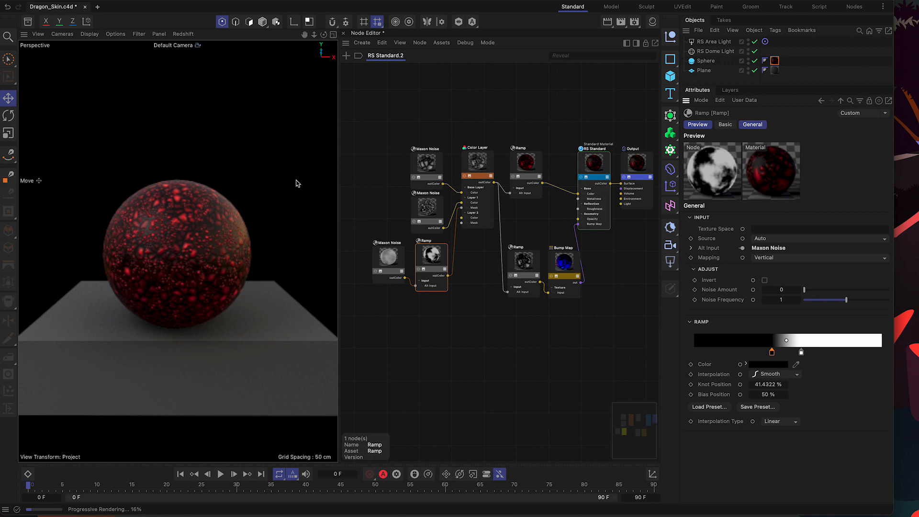
Move the color Ramp's black knot inward and add a dark red knot at 0 %.
{"action": "left_click", "coordinate": [531, 166]}
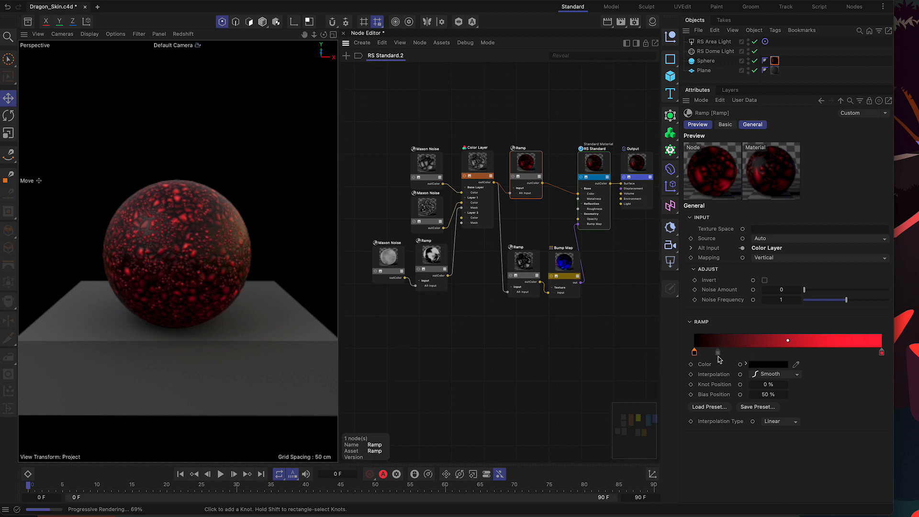
{"action": "left_click_drag", "start_coordinate": [695, 353], "coordinate": [713, 352]}
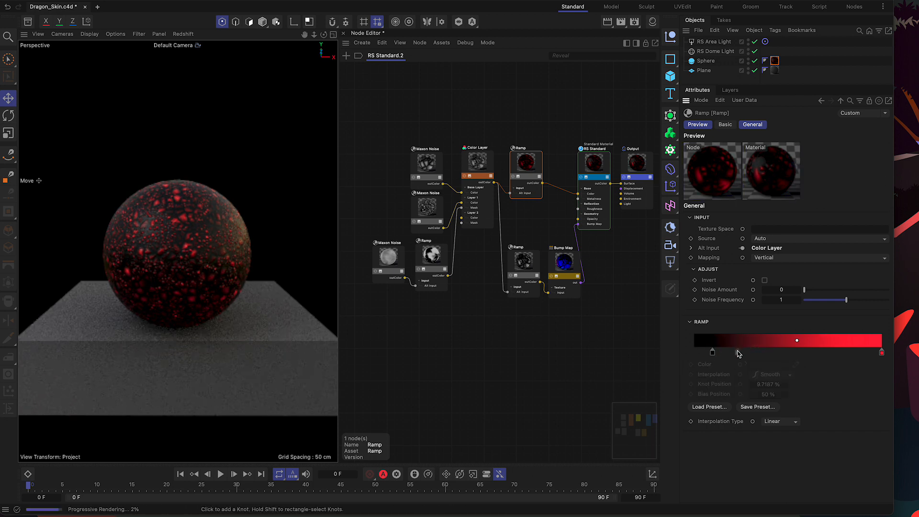
{"action": "left_click", "coordinate": [702, 353]}
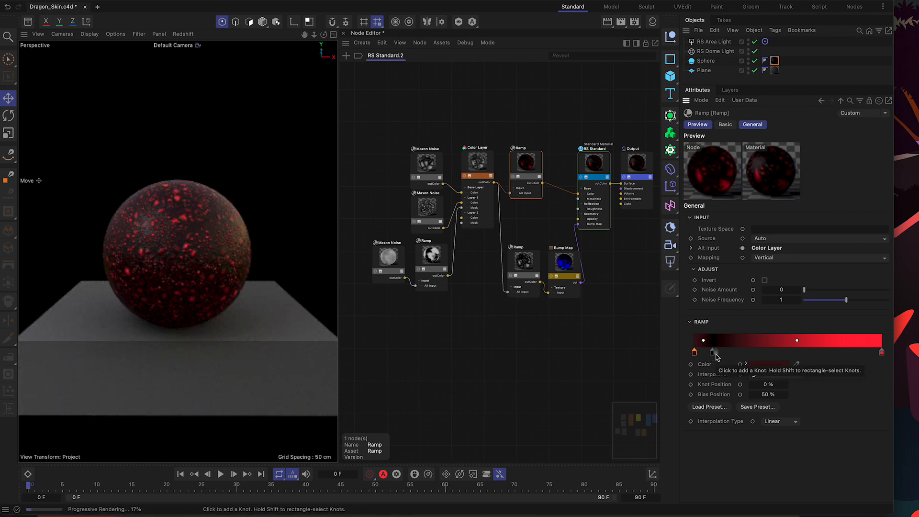
{"action": "left_click_drag", "start_coordinate": [717, 357], "coordinate": [712, 356]}
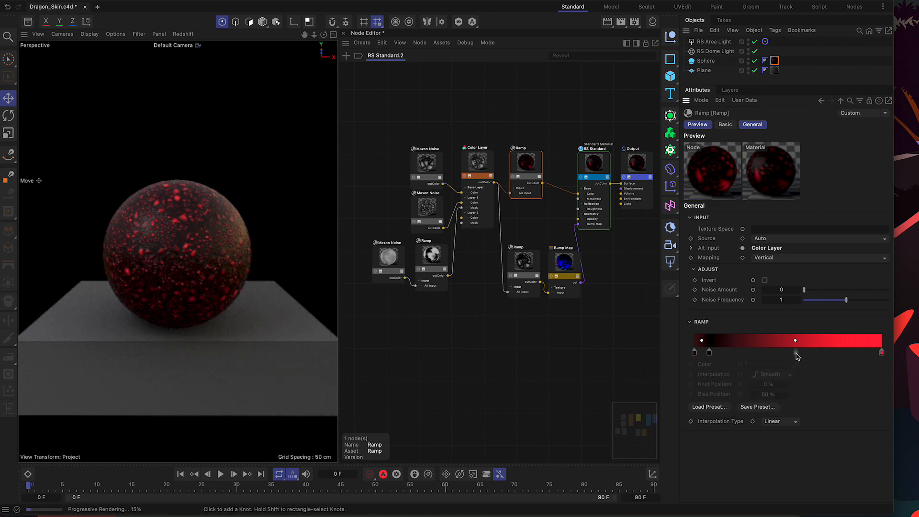
Add a bright red knot past the color Ramp's middle and a very dark red knot at about 41 %.
{"action": "left_click", "coordinate": [815, 355]}
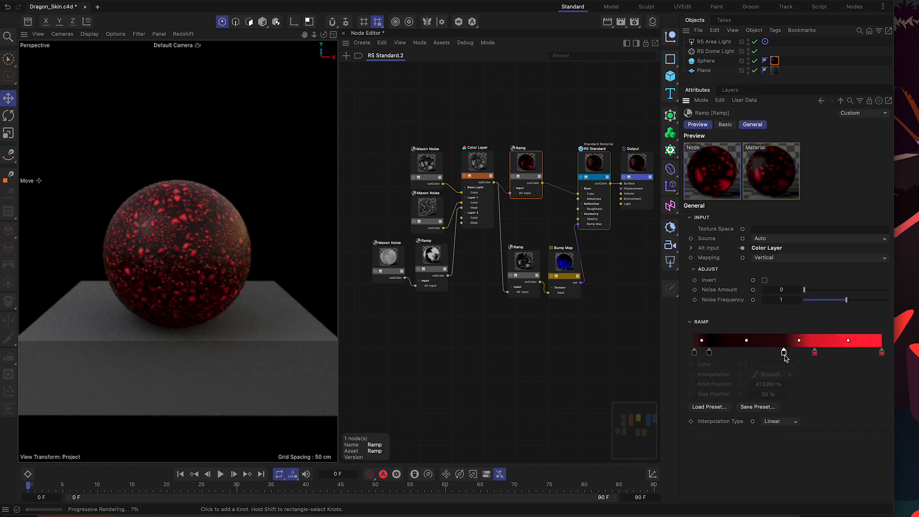
{"action": "left_click", "coordinate": [784, 354]}
{"action": "left_click_drag", "start_coordinate": [785, 355], "coordinate": [771, 354]}
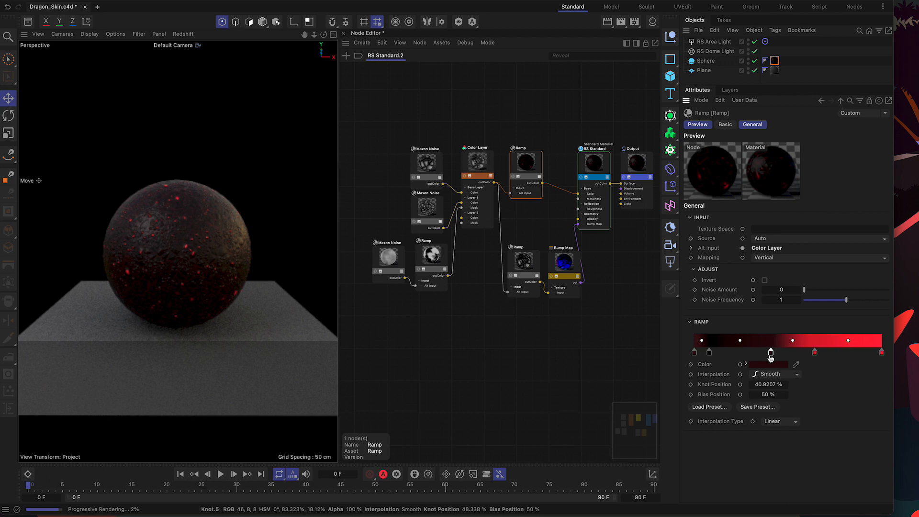
Rearrange the color Ramp with dark red knots at about 8 %, 50 % and 69 % and a bright red one nearer the start.
{"action": "mouse_move", "coordinate": [815, 353]}
{"action": "left_mouse_down"}
{"action": "mouse_move", "coordinate": [728, 358]}
{"action": "mouse_move", "coordinate": [823, 353]}
{"action": "left_mouse_up"}
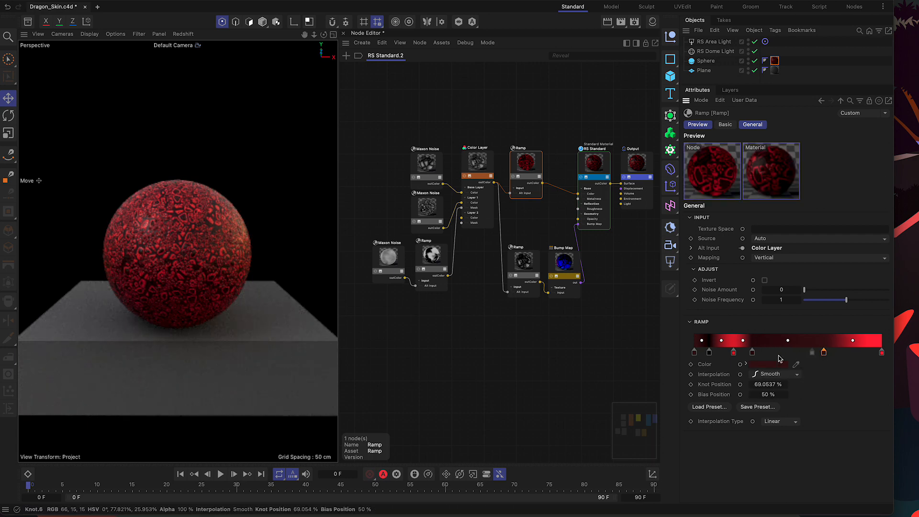
{"action": "left_click_drag", "start_coordinate": [709, 353], "coordinate": [789, 357]}
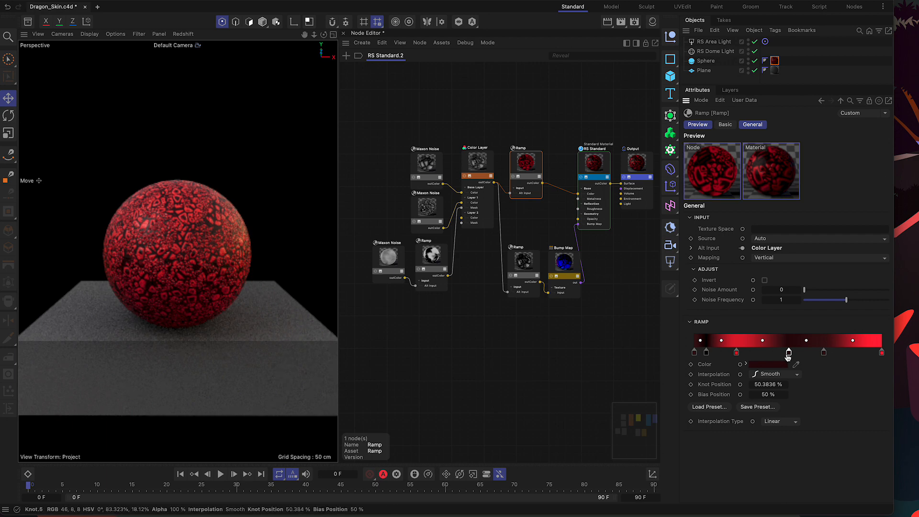
{"action": "mouse_move", "coordinate": [707, 353]}
{"action": "left_mouse_down"}
{"action": "mouse_move", "coordinate": [724, 354]}
{"action": "mouse_move", "coordinate": [711, 356]}
{"action": "left_mouse_up"}
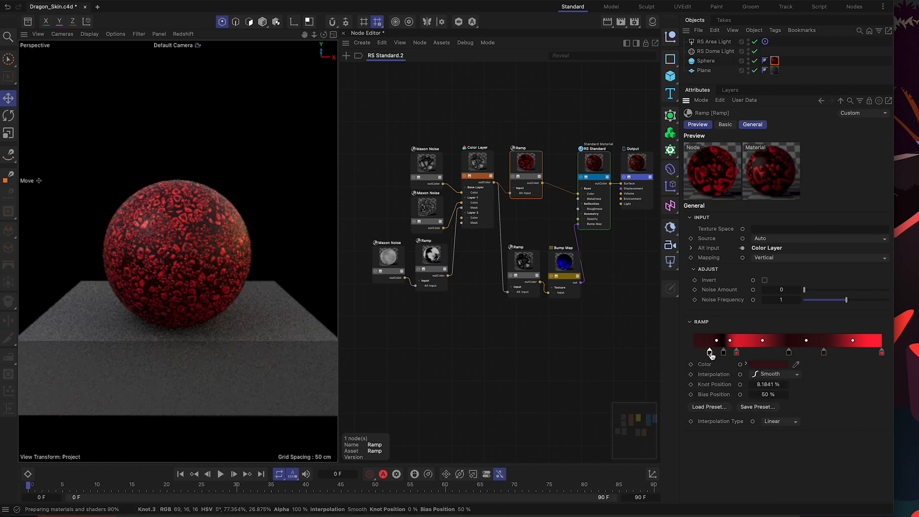
Shift the color Ramp's knots toward the start, adding dark red at about 14 %, with black at about 21 % and the last dark red at about 41 %.
{"action": "left_click", "coordinate": [722, 354]}
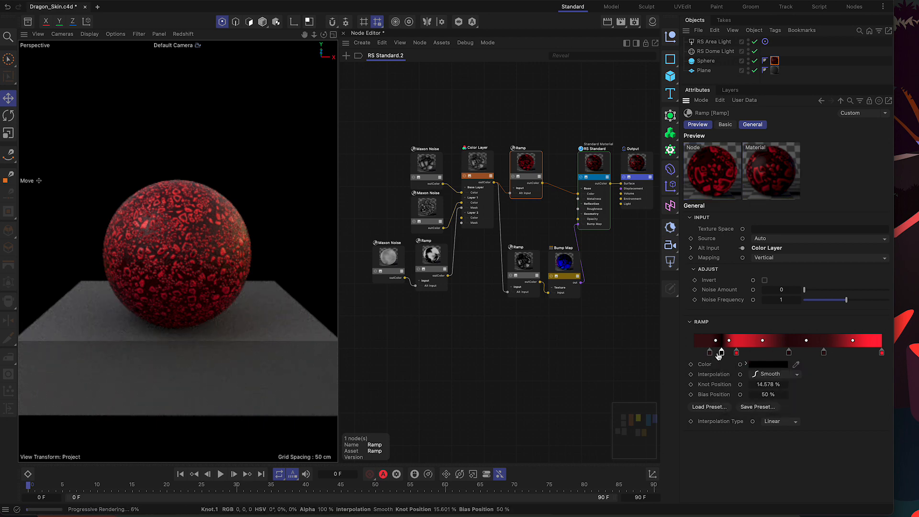
{"action": "left_click", "coordinate": [708, 355]}
{"action": "mouse_move", "coordinate": [716, 354]}
{"action": "left_mouse_down"}
{"action": "mouse_move", "coordinate": [747, 356]}
{"action": "mouse_move", "coordinate": [711, 358]}
{"action": "mouse_move", "coordinate": [722, 355]}
{"action": "left_mouse_up"}
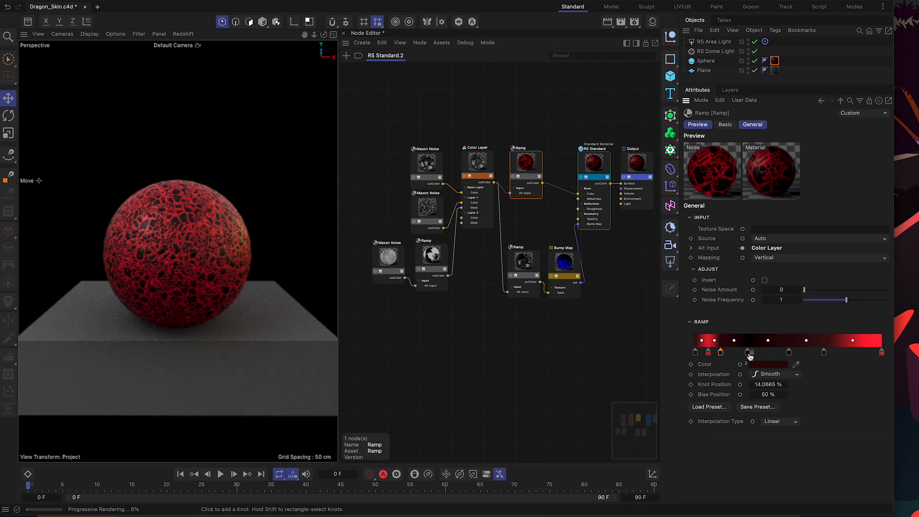
{"action": "mouse_move", "coordinate": [748, 352]}
{"action": "left_mouse_down"}
{"action": "mouse_move", "coordinate": [734, 353]}
{"action": "mouse_move", "coordinate": [789, 353]}
{"action": "mouse_move", "coordinate": [754, 358]}
{"action": "left_mouse_up"}
{"action": "left_click_drag", "start_coordinate": [822, 353], "coordinate": [771, 355]}
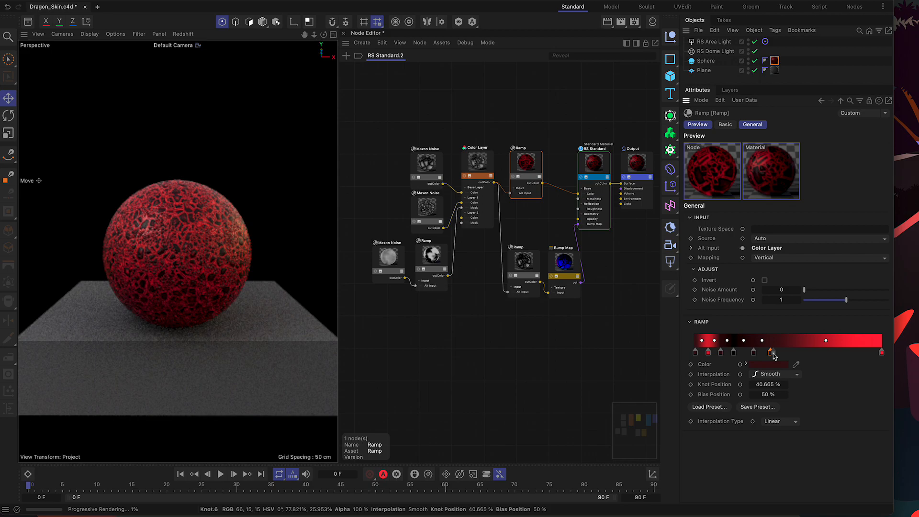
Set the octaves to 12 on both Voronoi 3 noise nodes.
{"action": "scroll", "coordinate": [207, 269], "scroll_direction": "up", "scroll_amount": 5}
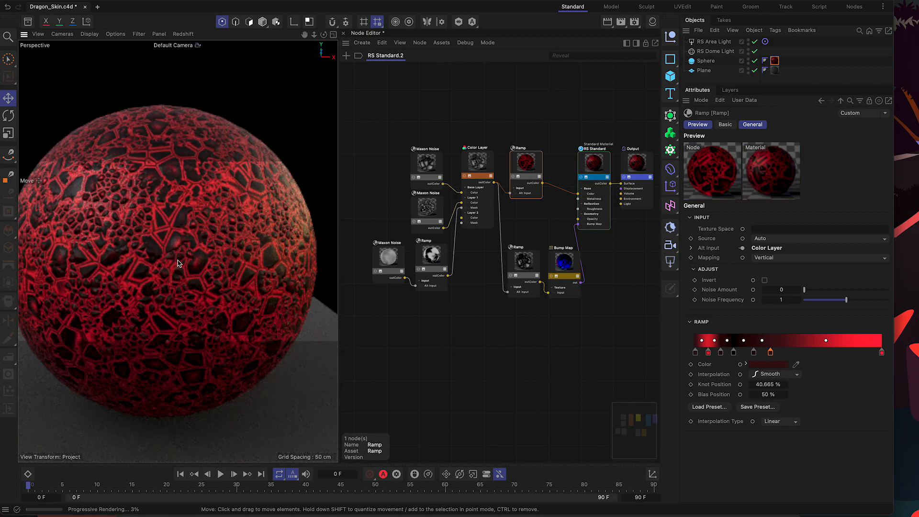
{"action": "left_click_drag", "start_coordinate": [177, 259], "coordinate": [249, 287], "text": "alt"}
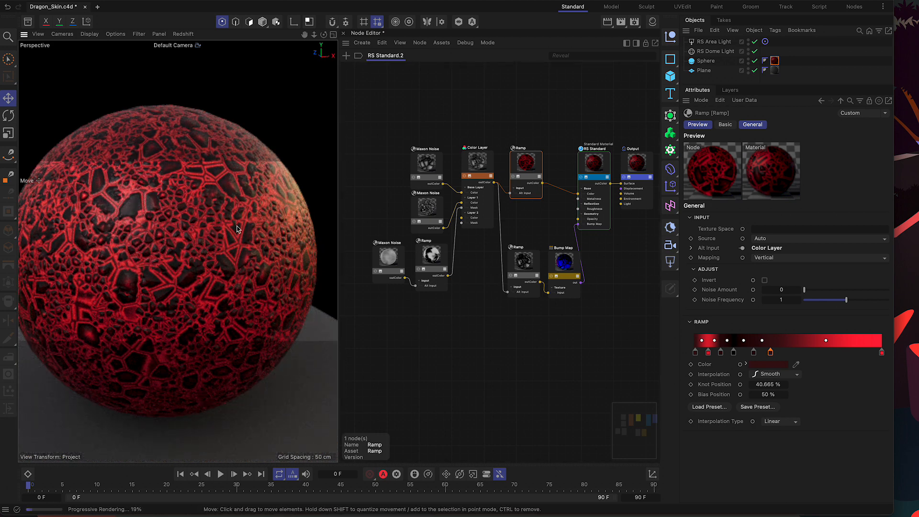
{"action": "left_click", "coordinate": [425, 169]}
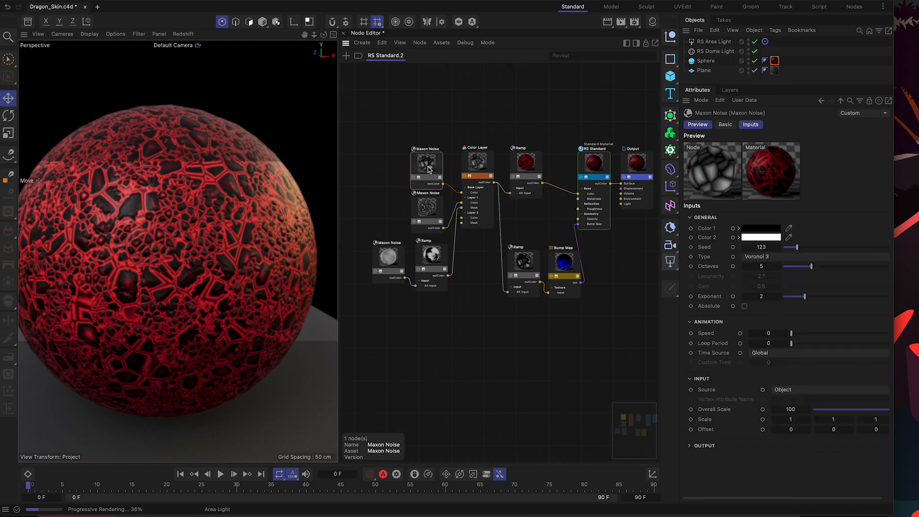
{"action": "left_click_drag", "start_coordinate": [779, 267], "coordinate": [780, 268]}
{"action": "double_click", "coordinate": [773, 269]}
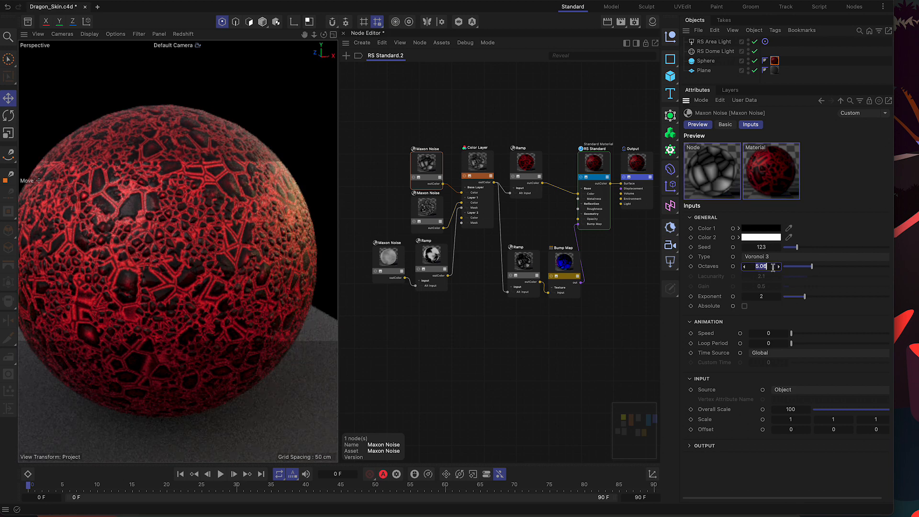
{"action": "type", "text": "12"}
{"action": "key", "text": "Return"}
{"action": "left_click", "coordinate": [430, 214]}
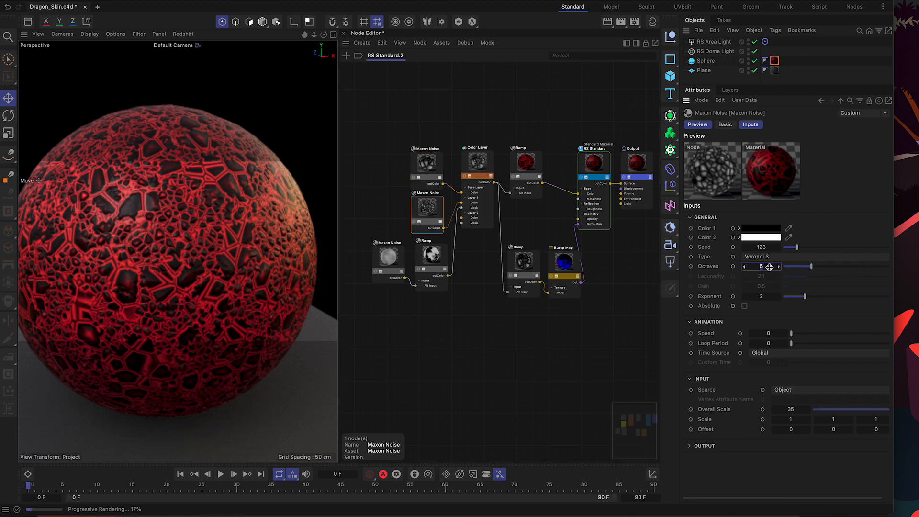
{"action": "key", "text": "Return"}
Restart the Redshift rendering in the viewport.
{"action": "left_click", "coordinate": [191, 34]}
{"action": "left_click", "coordinate": [193, 50]}
{"action": "left_click", "coordinate": [190, 34]}
{"action": "left_click", "coordinate": [191, 50]}
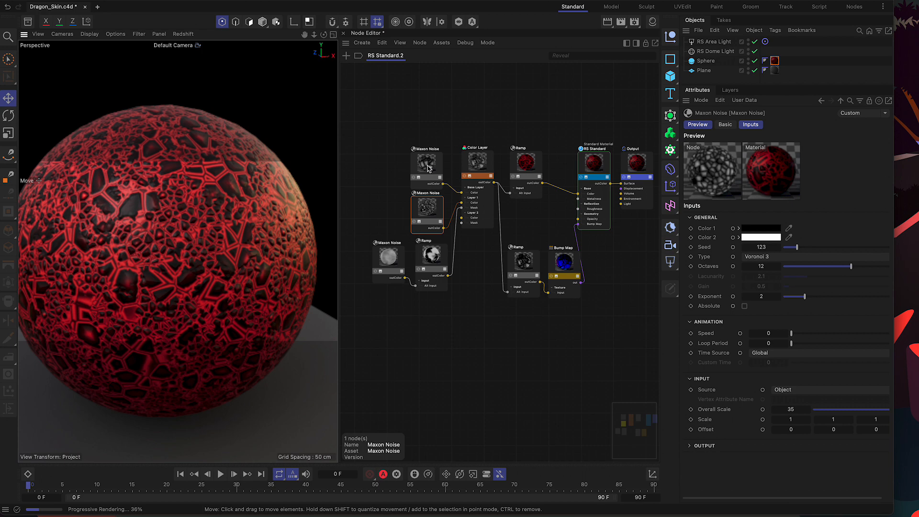
Set the larger-scale Voronoi noise's exponent to about 2.39 and its seed to 218, trying the Absolute option and leaving it off.
{"action": "left_click", "coordinate": [423, 184]}
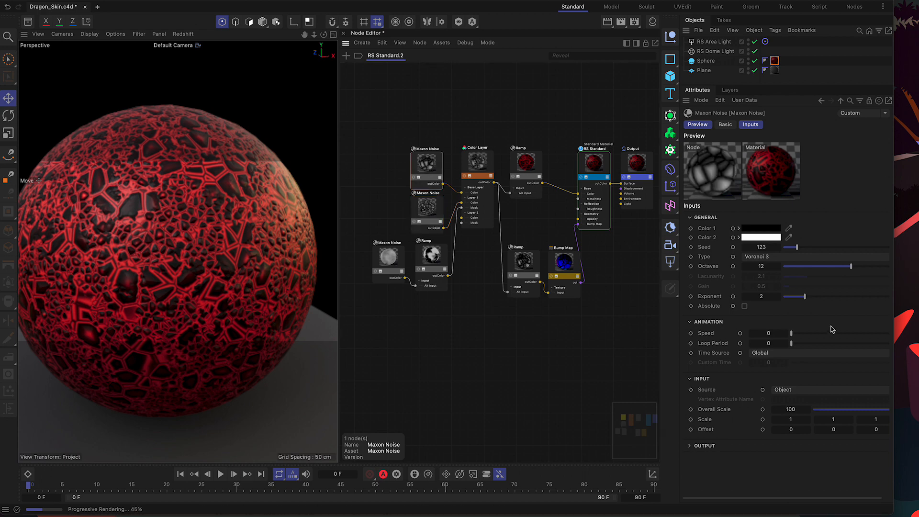
{"action": "left_click_drag", "start_coordinate": [838, 301], "coordinate": [810, 300]}
{"action": "left_click", "coordinate": [745, 306]}
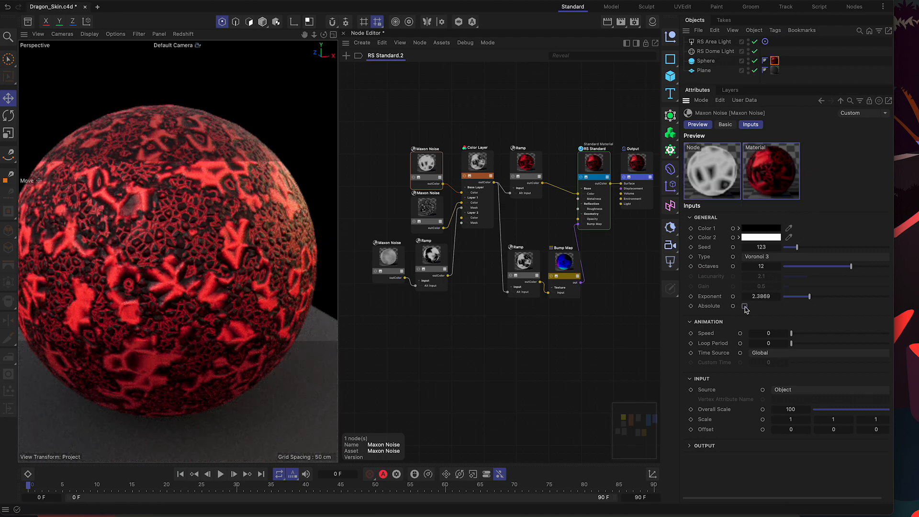
{"action": "left_click", "coordinate": [744, 306]}
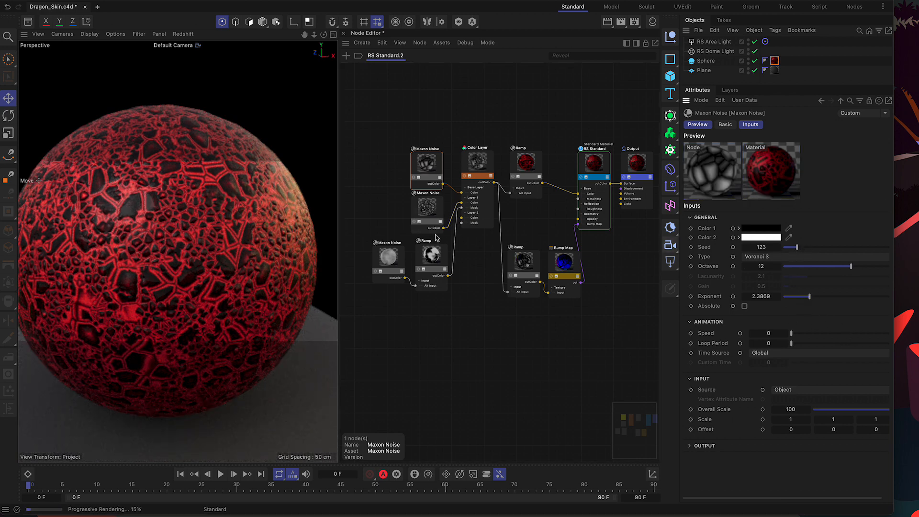
{"action": "left_click", "coordinate": [809, 248]}
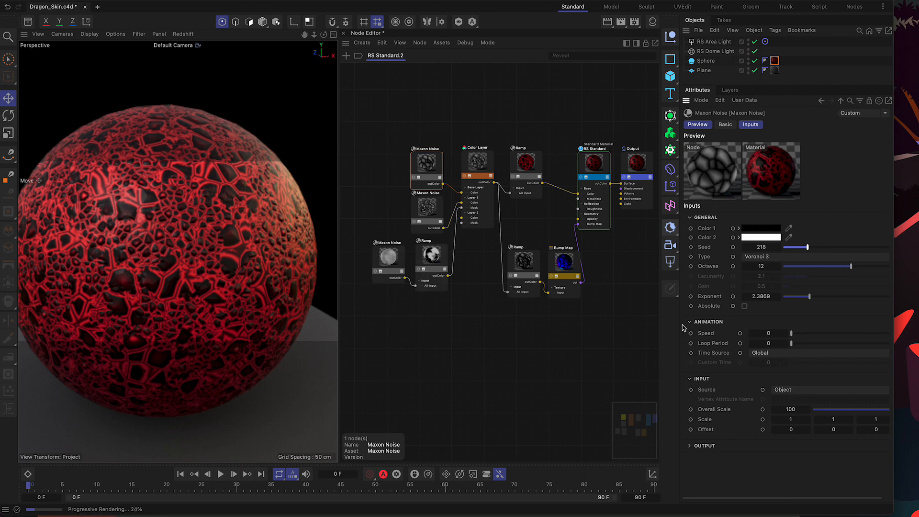
Delete the color Ramp's dark red knot at about 14 % and its black knot at about 21 %.
{"action": "left_click", "coordinate": [538, 177]}
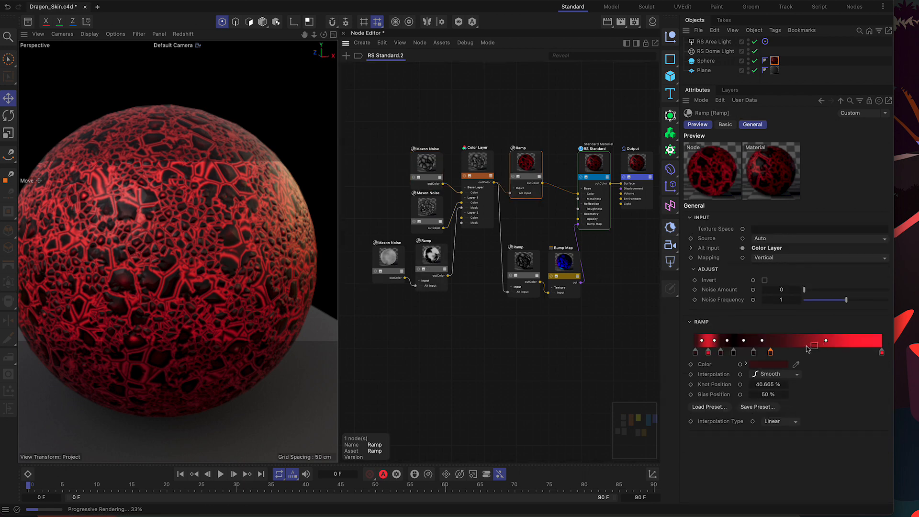
{"action": "left_click", "coordinate": [722, 354]}
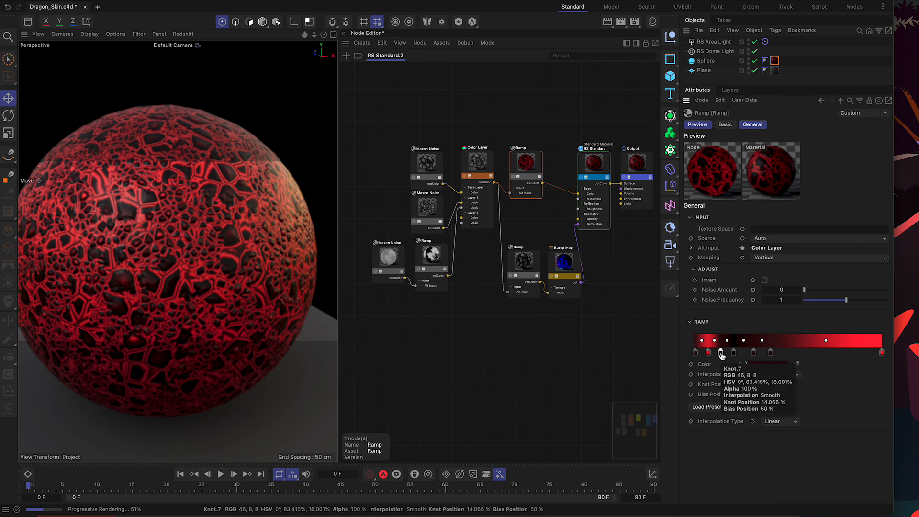
{"action": "key", "text": "Delete"}
{"action": "left_click", "coordinate": [735, 354]}
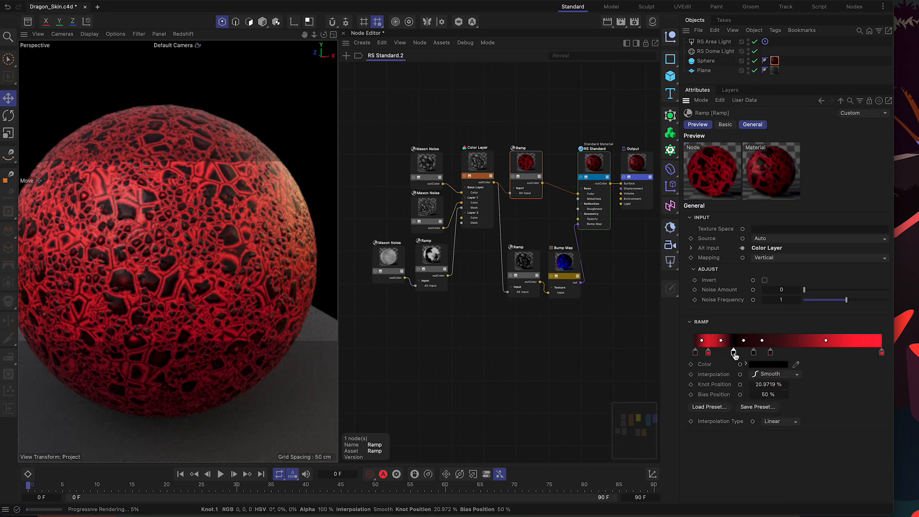
{"action": "key", "text": "Delete"}
Rearrange the color Ramp with bright red at the start, dark red at about 5 % and 19 %, and bright red at about 63 %, removing the first dark knot.
{"action": "left_click_drag", "start_coordinate": [754, 354], "coordinate": [706, 353]}
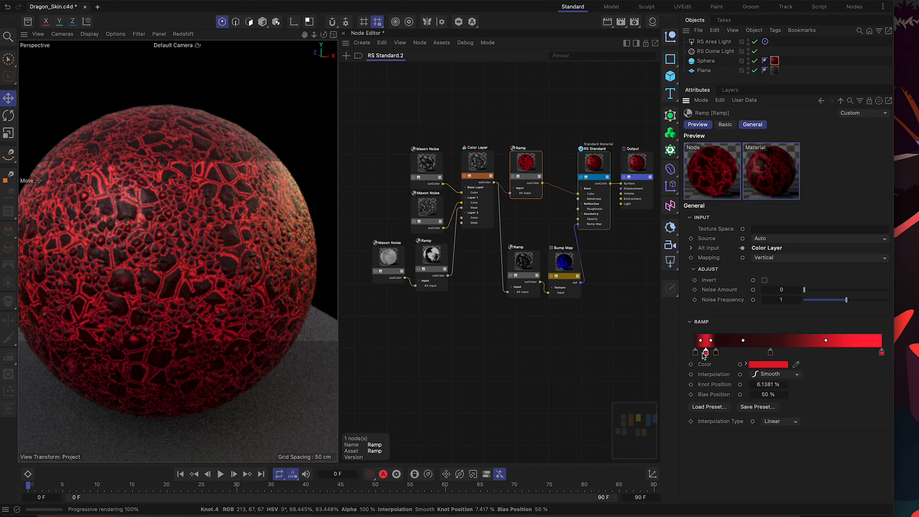
{"action": "left_click", "coordinate": [696, 353]}
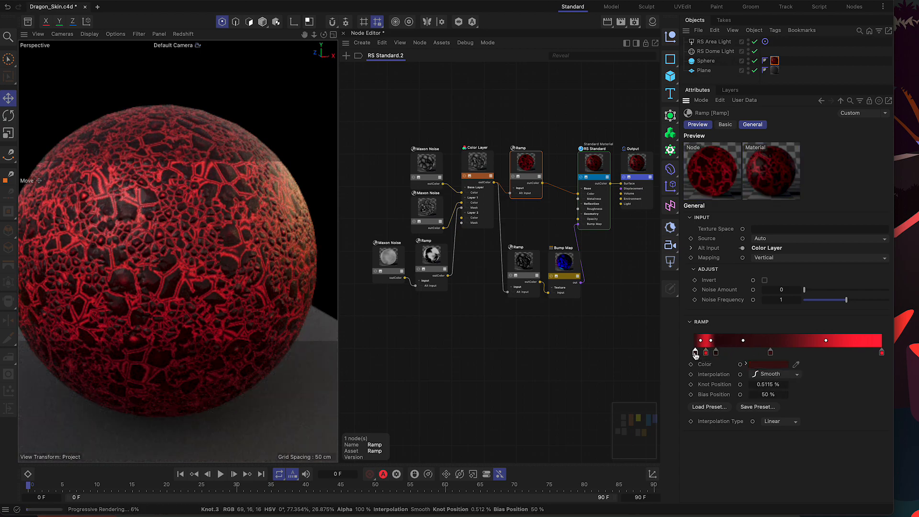
{"action": "key", "text": "Delete"}
{"action": "mouse_move", "coordinate": [706, 353]}
{"action": "left_mouse_down"}
{"action": "mouse_move", "coordinate": [679, 355]}
{"action": "mouse_move", "coordinate": [705, 356]}
{"action": "left_mouse_up"}
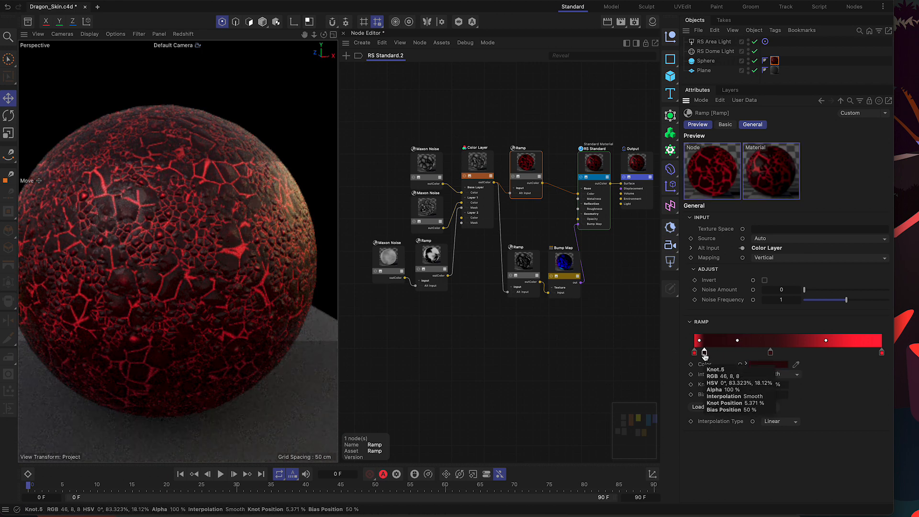
{"action": "left_click_drag", "start_coordinate": [771, 354], "coordinate": [730, 354]}
{"action": "left_click_drag", "start_coordinate": [882, 352], "coordinate": [813, 357]}
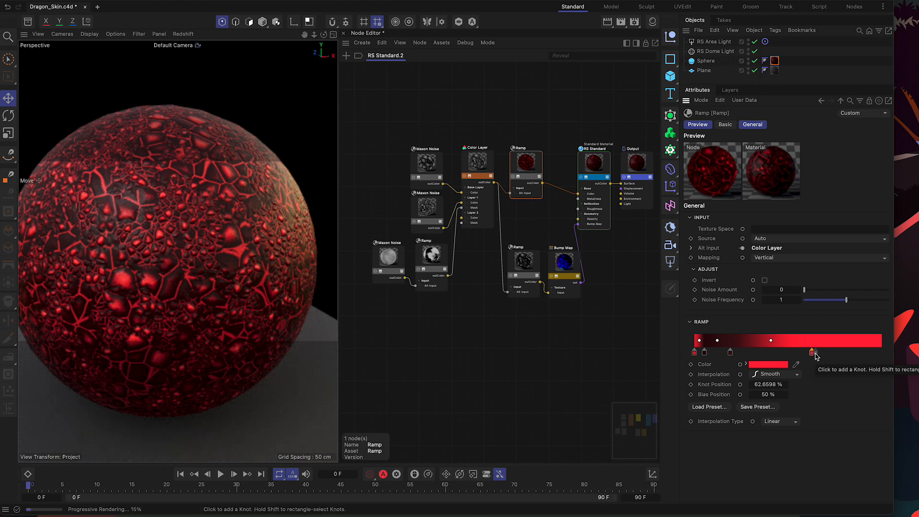
Lower the octaves of the larger-scale Voronoi noise to about 6.82.
{"action": "left_click", "coordinate": [430, 164]}
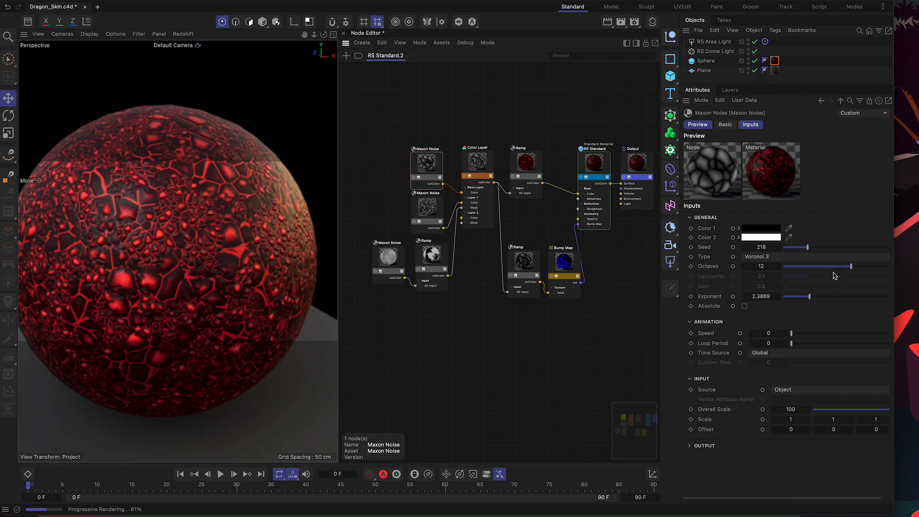
{"action": "left_click_drag", "start_coordinate": [833, 269], "coordinate": [821, 268]}
{"action": "scroll", "coordinate": [144, 269], "scroll_direction": "down", "scroll_amount": 5}
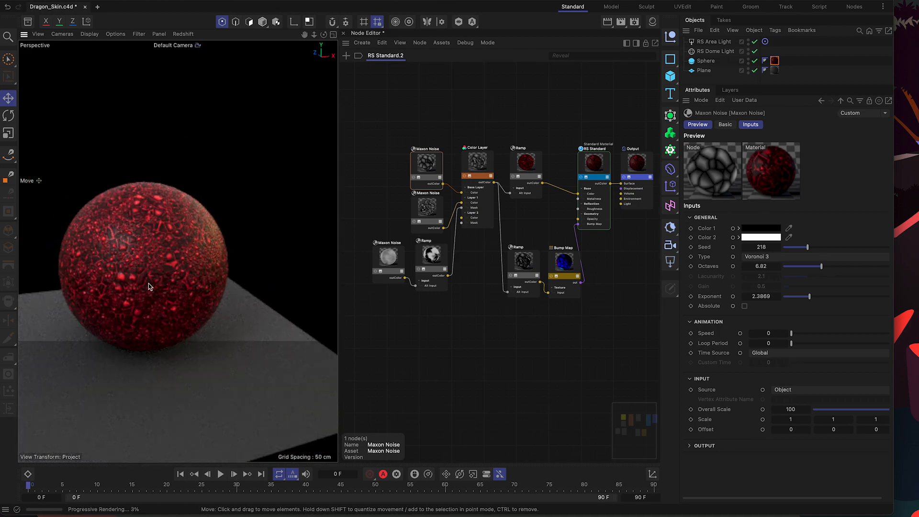
{"action": "mouse_move", "coordinate": [173, 300]}
{"action": "left_mouse_down", "text": "alt"}
{"action": "mouse_move", "coordinate": [144, 293]}
{"action": "mouse_move", "coordinate": [142, 301]}
{"action": "mouse_move", "coordinate": [164, 292]}
{"action": "left_mouse_up", "text": "alt"}
{"action": "scroll", "coordinate": [158, 293], "scroll_direction": "down", "scroll_amount": 3}
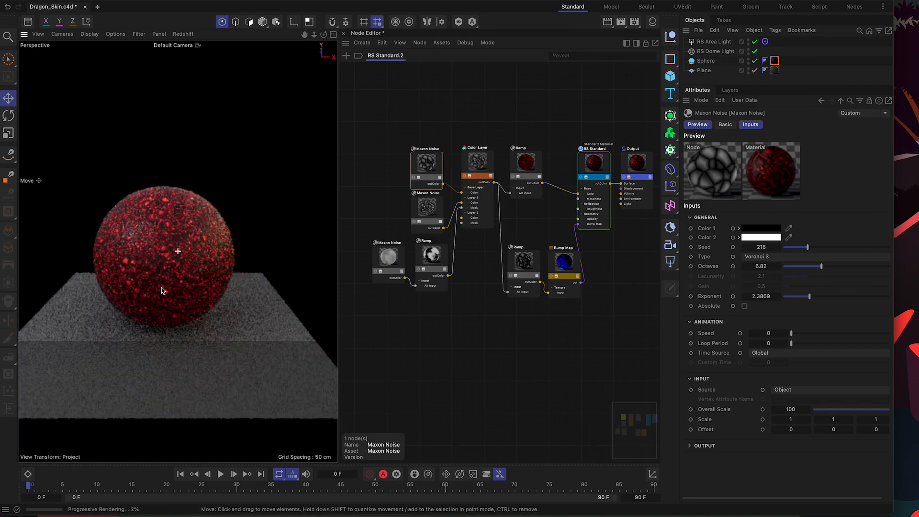
Move the two Voronoi noise nodes slightly upward in the node graph, away from the mask nodes.
{"action": "left_click", "coordinate": [489, 395]}
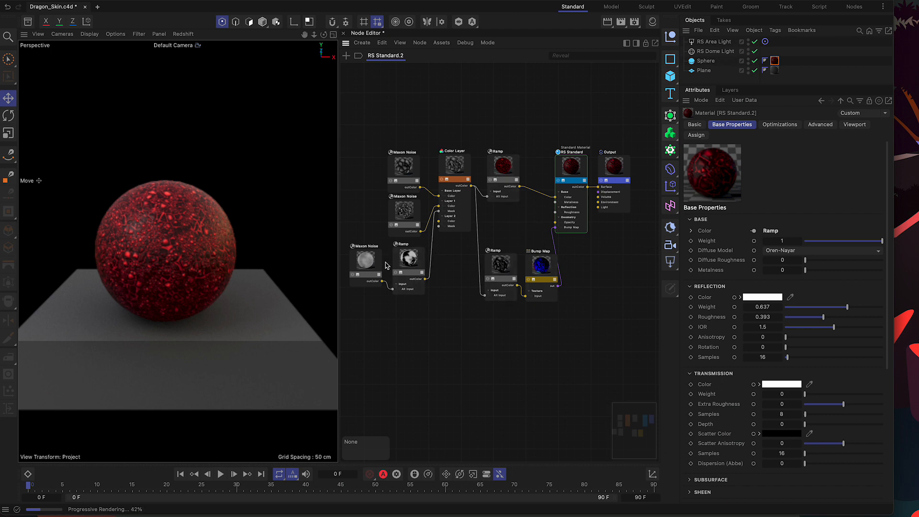
{"action": "left_click", "coordinate": [408, 262]}
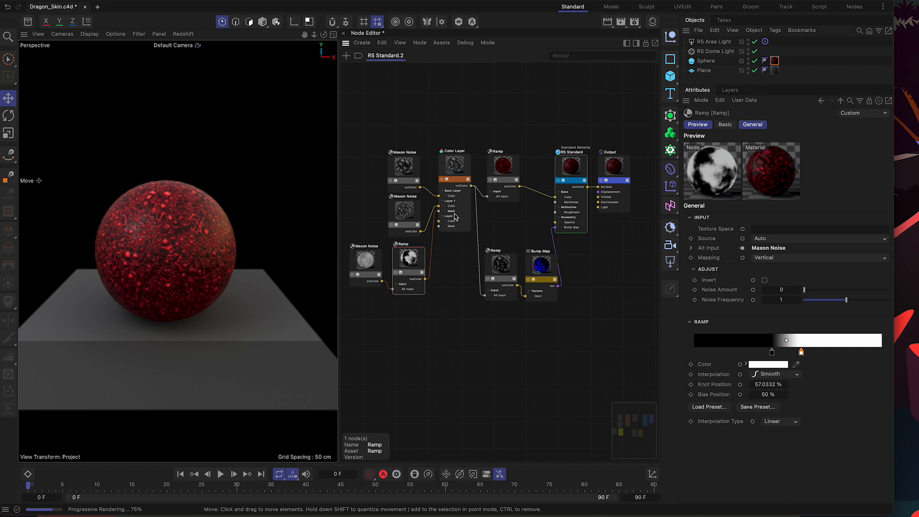
{"action": "left_click_drag", "start_coordinate": [404, 180], "coordinate": [404, 167]}
{"action": "left_click_drag", "start_coordinate": [404, 209], "coordinate": [405, 202]}
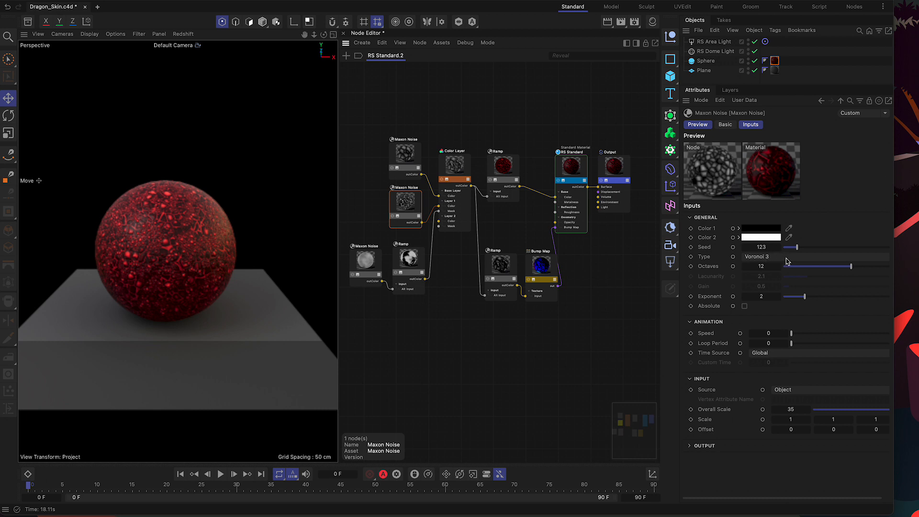
Change the noise type of both Voronoi noise nodes to Voronoi 1.
{"action": "left_click", "coordinate": [407, 160]}
{"action": "left_click", "coordinate": [797, 260]}
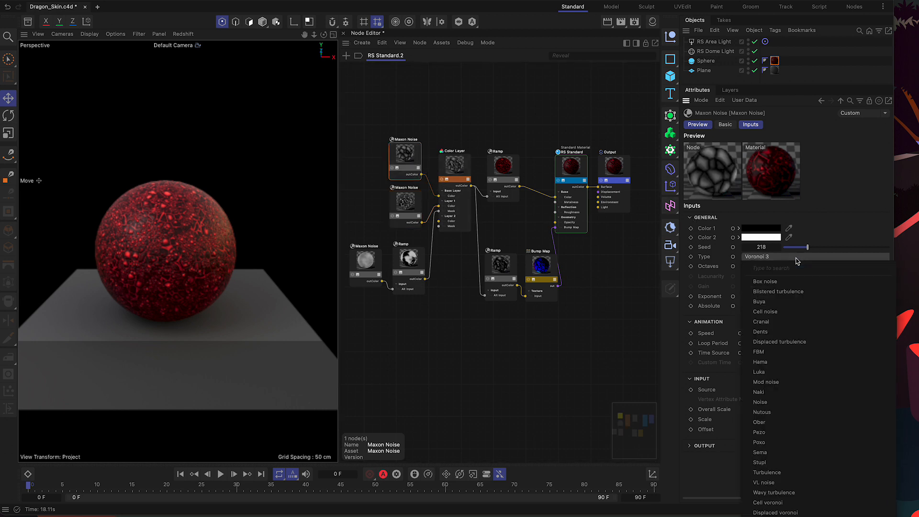
{"action": "left_click", "coordinate": [780, 511]}
{"action": "left_click", "coordinate": [410, 216]}
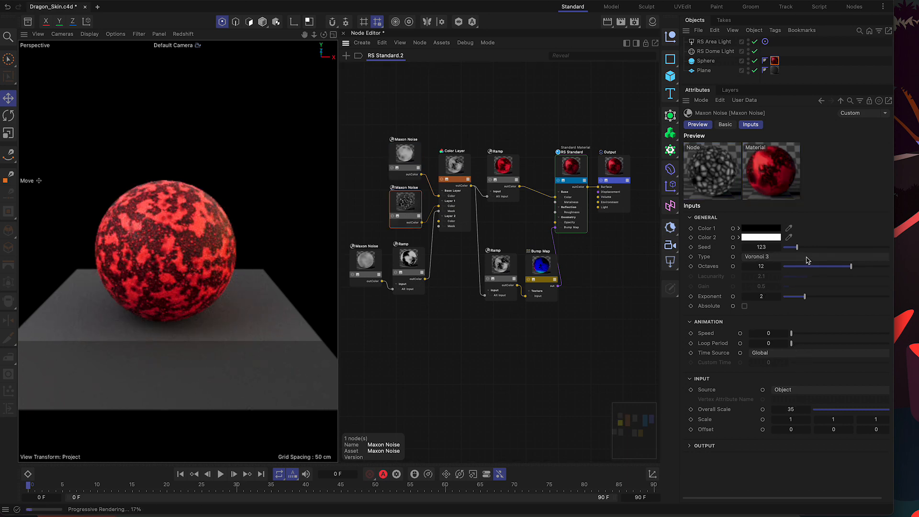
{"action": "left_click", "coordinate": [806, 257]}
{"action": "left_click", "coordinate": [766, 516]}
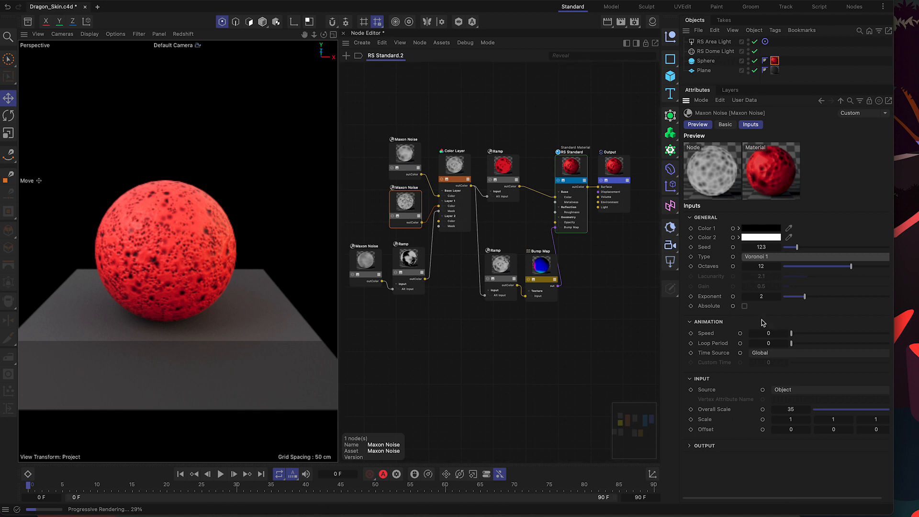
Swap the larger-scale Voronoi noise's colors, making Color 1 white and Color 2 black.
{"action": "left_click", "coordinate": [406, 157]}
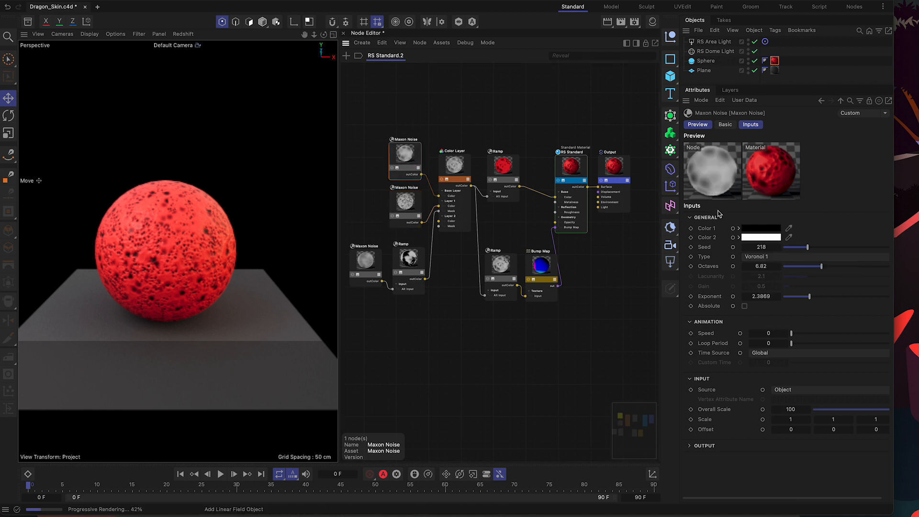
{"action": "left_click", "coordinate": [758, 229]}
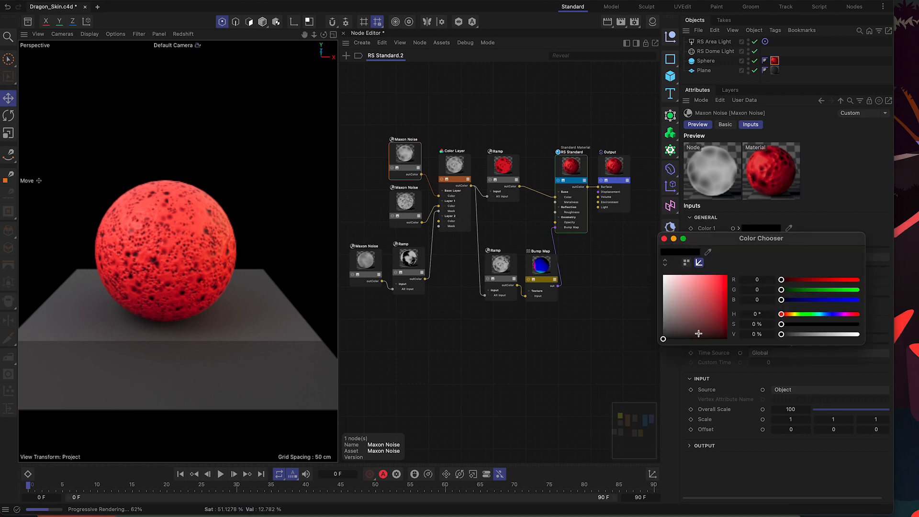
{"action": "left_click_drag", "start_coordinate": [675, 314], "coordinate": [663, 276]}
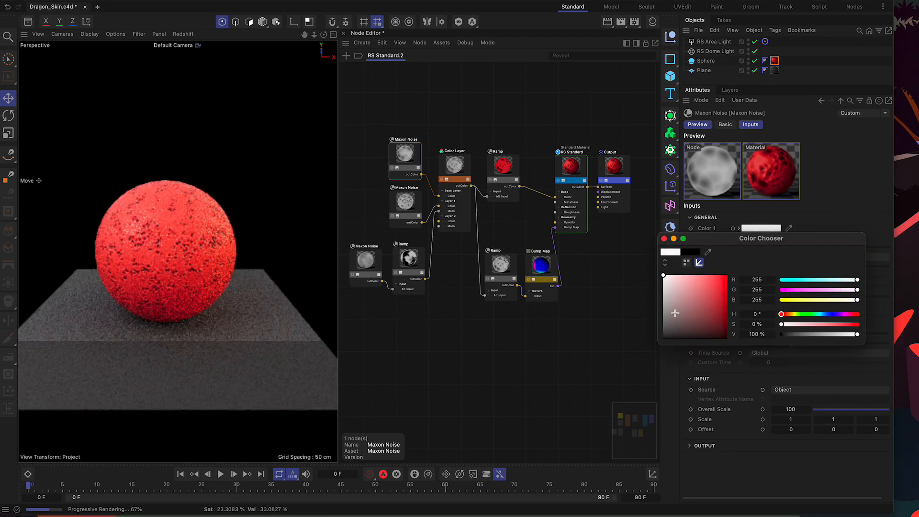
{"action": "left_click", "coordinate": [664, 239]}
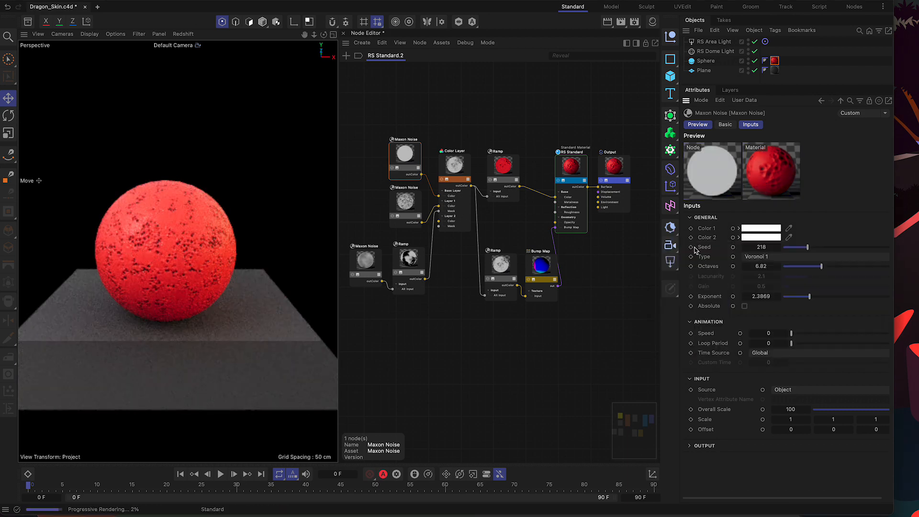
{"action": "left_click", "coordinate": [761, 238]}
{"action": "left_click_drag", "start_coordinate": [675, 335], "coordinate": [657, 351]}
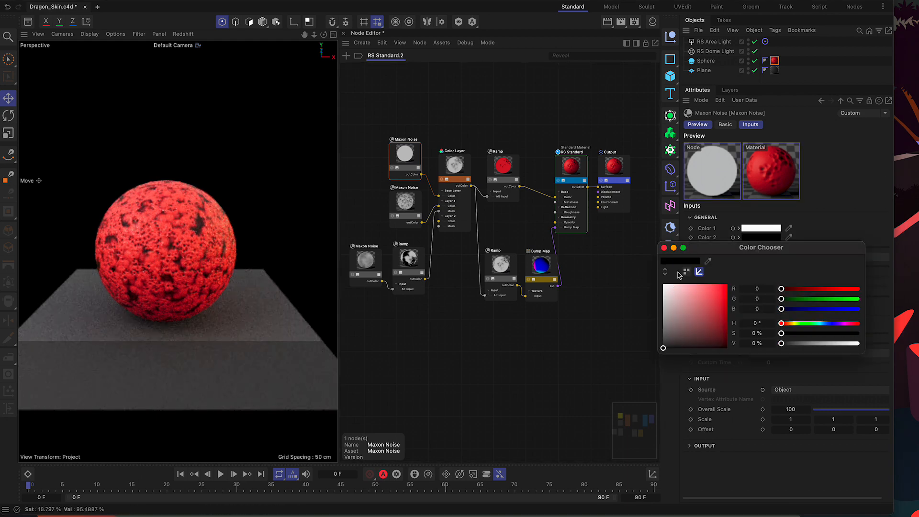
{"action": "left_click", "coordinate": [664, 248]}
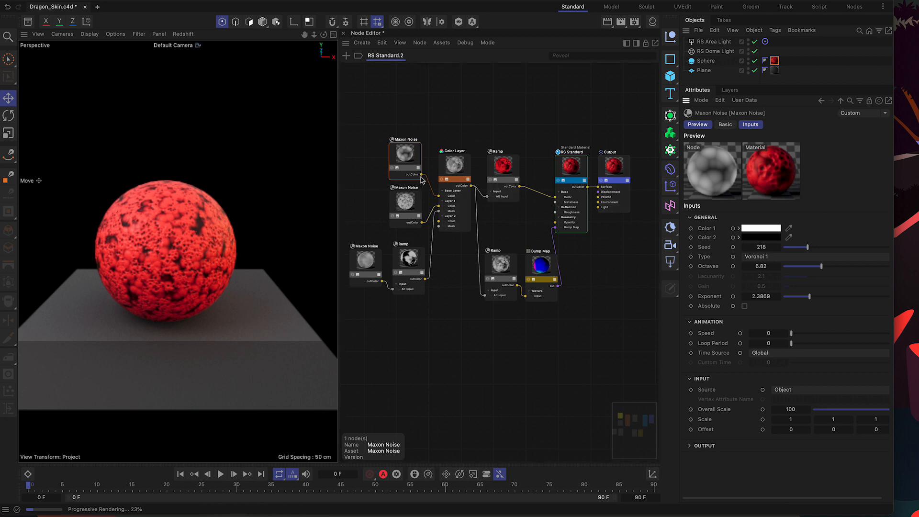
Swap the smaller-scale Voronoi noise's colors, making Color 1 white and Color 2 black, and inspect the sphere up close.
{"action": "left_click", "coordinate": [406, 205]}
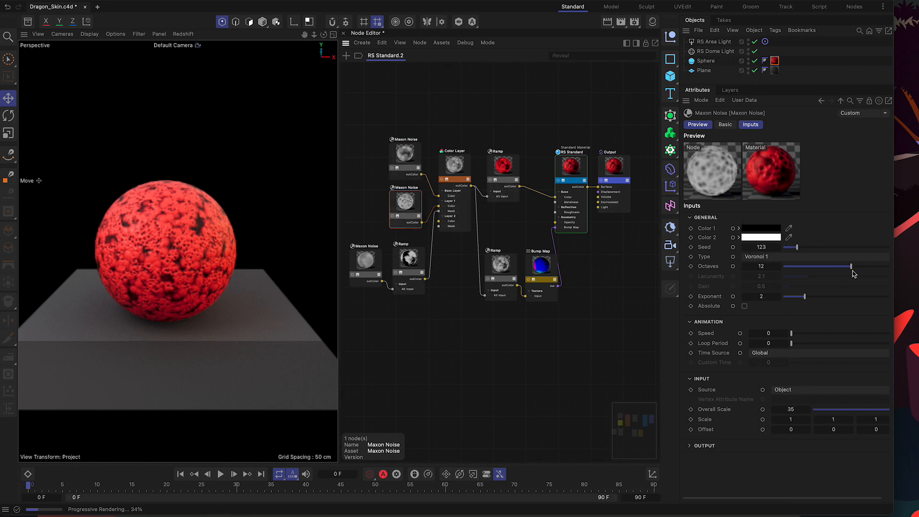
{"action": "left_click", "coordinate": [761, 229]}
{"action": "left_click", "coordinate": [663, 275]}
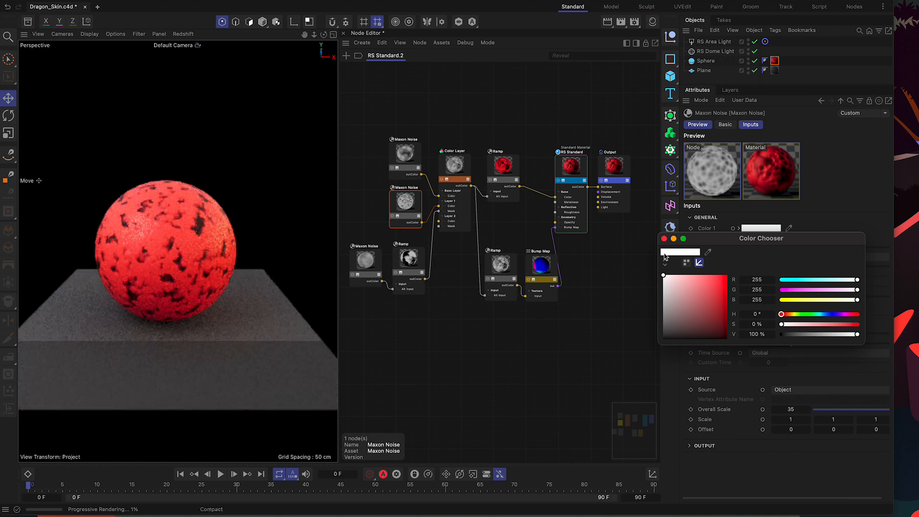
{"action": "left_click", "coordinate": [663, 239]}
{"action": "left_click", "coordinate": [761, 237]}
{"action": "left_click", "coordinate": [663, 348]}
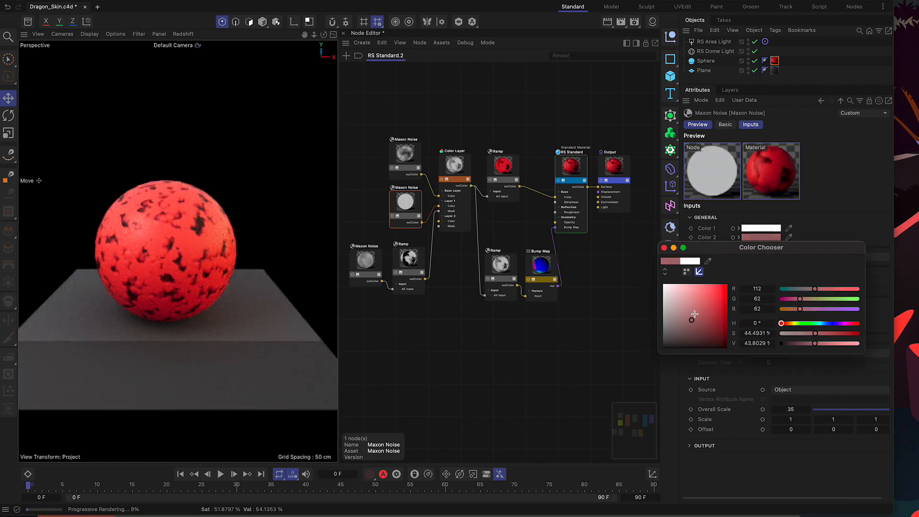
{"action": "left_click", "coordinate": [664, 248]}
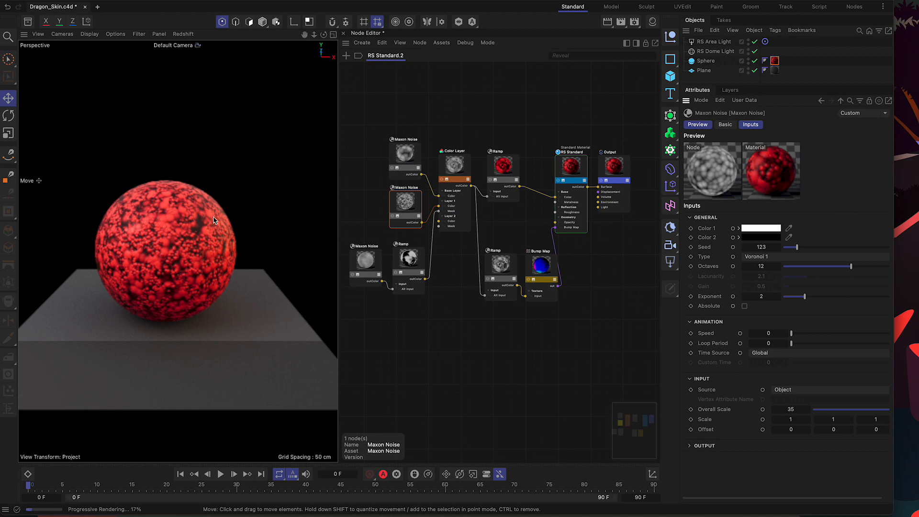
{"action": "scroll", "coordinate": [188, 239], "scroll_direction": "up", "scroll_amount": 5}
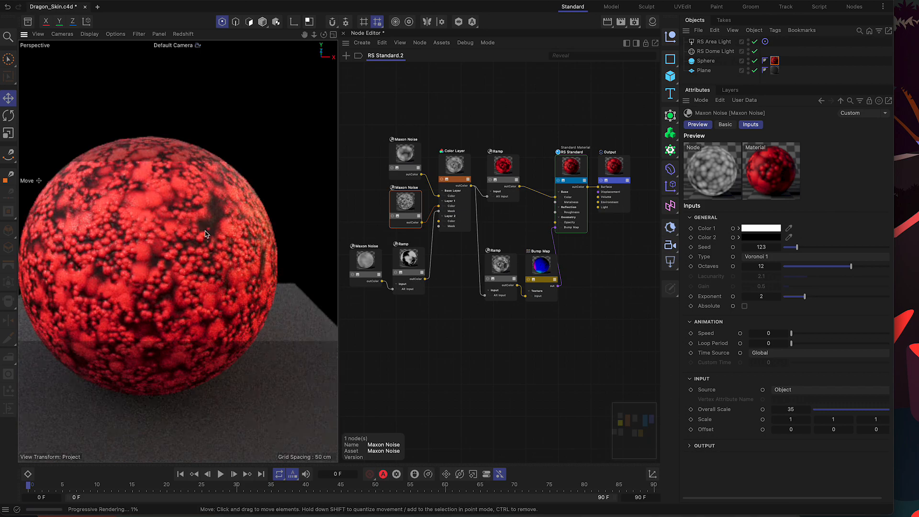
{"action": "left_click_drag", "start_coordinate": [166, 277], "coordinate": [182, 266], "text": "alt"}
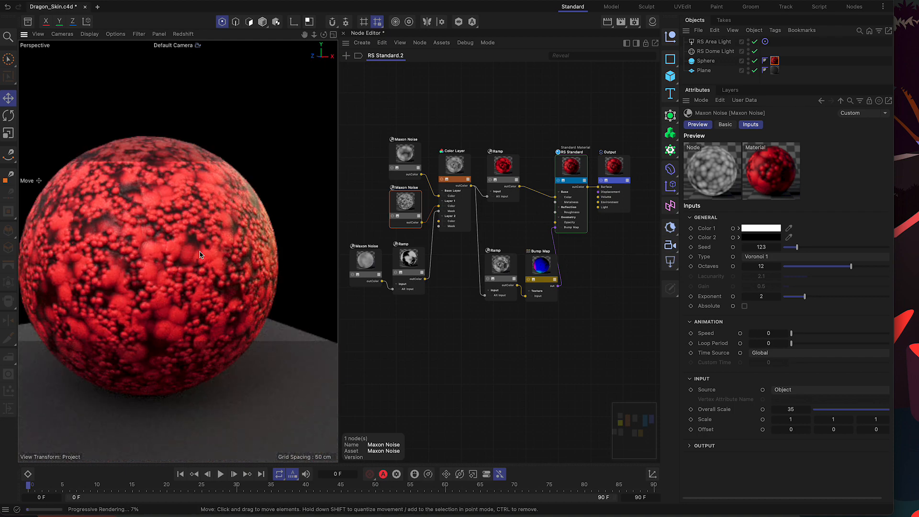
{"action": "left_click_drag", "start_coordinate": [200, 256], "coordinate": [150, 280], "text": "alt"}
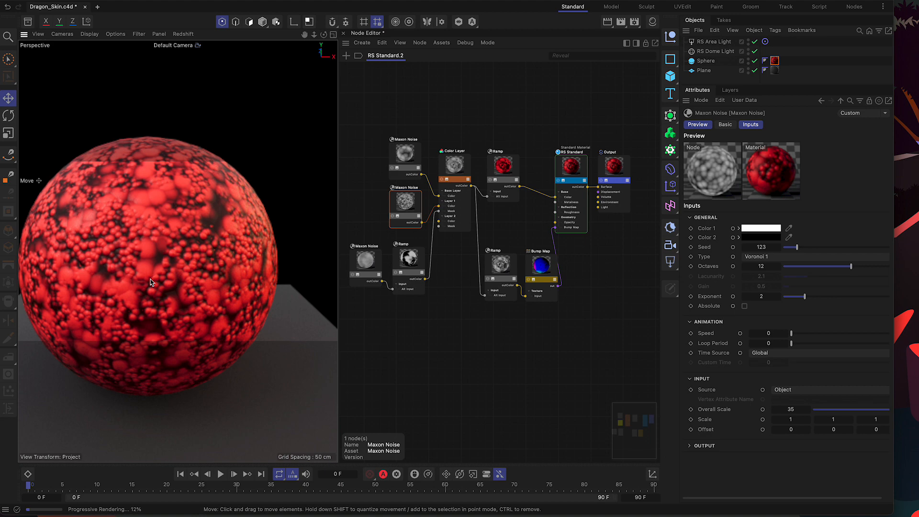
Move both Voronoi 1 noise nodes further up and closer together, leaving more space above the mask noise and its ramp.
{"action": "left_click", "coordinate": [409, 157]}
{"action": "left_click_drag", "start_coordinate": [410, 157], "coordinate": [408, 139]}
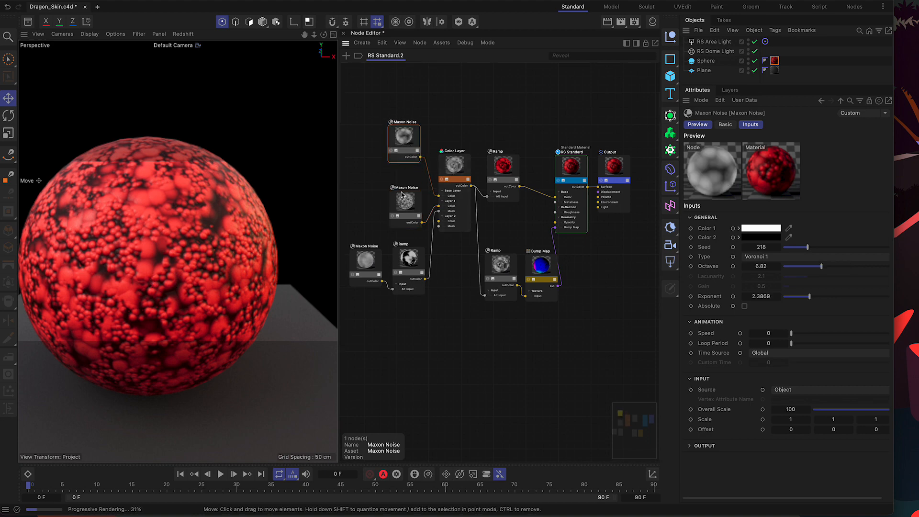
{"action": "left_click_drag", "start_coordinate": [406, 202], "coordinate": [405, 180]}
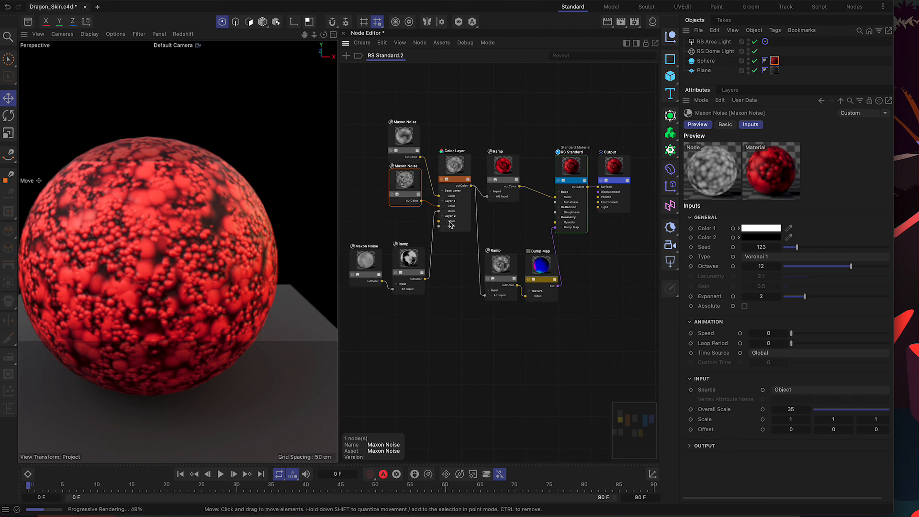
{"action": "left_click", "coordinate": [404, 140]}
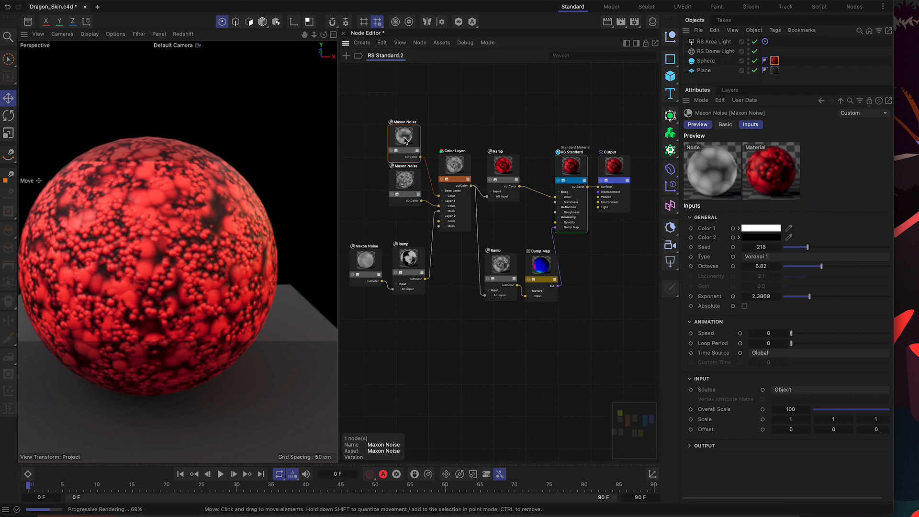
{"action": "left_click", "coordinate": [399, 171]}
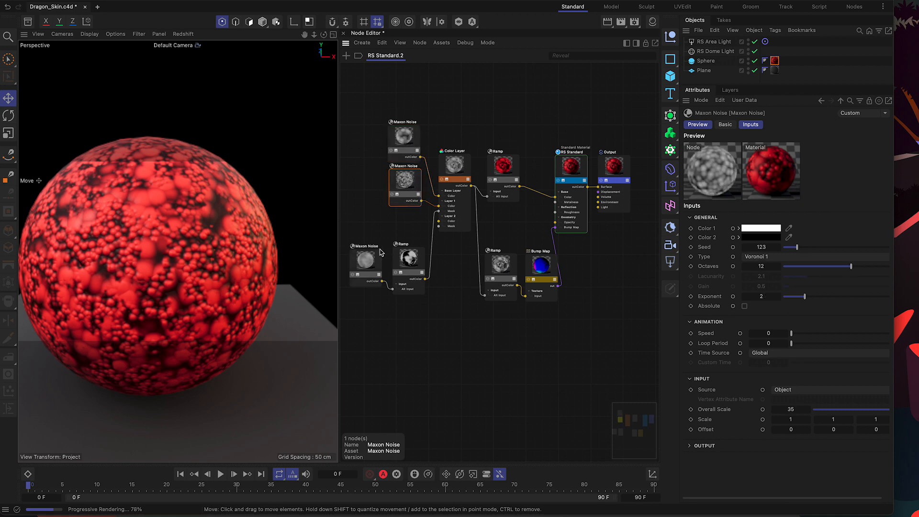